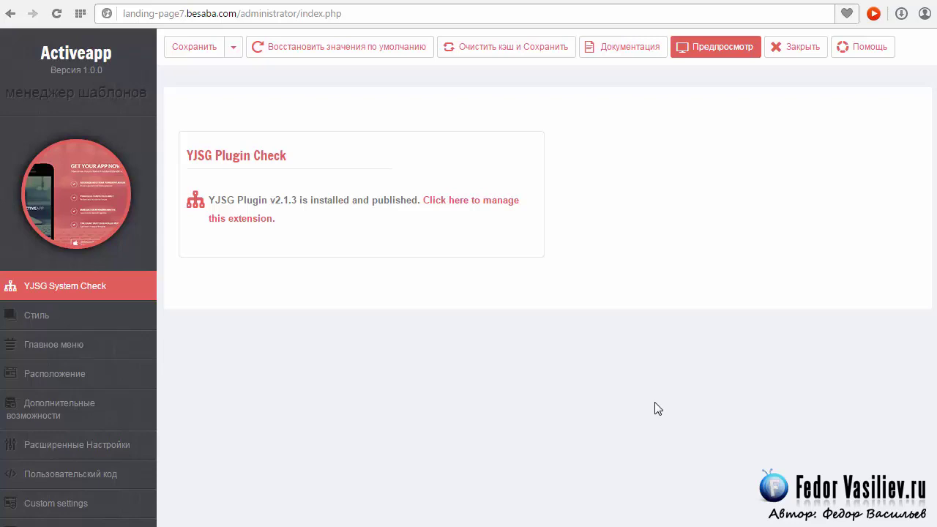
# Look through the template's style and main menu settings, ending on the layout (Расположение) settings
pyautogui.click(64, 319)
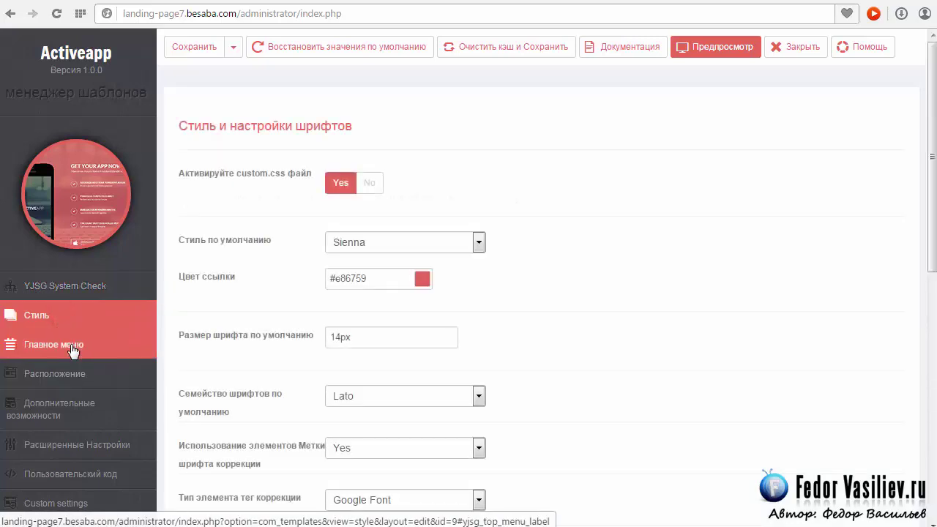
pyautogui.click(71, 347)
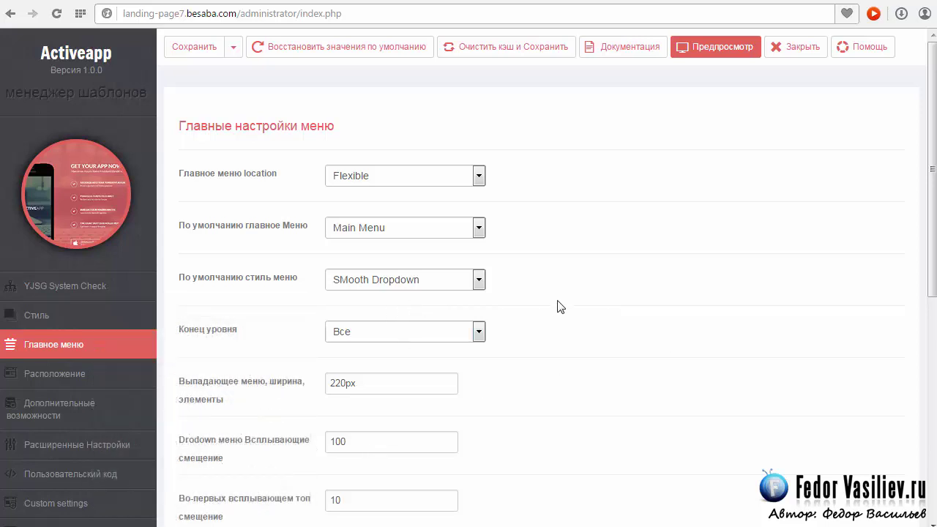
pyautogui.click(90, 373)
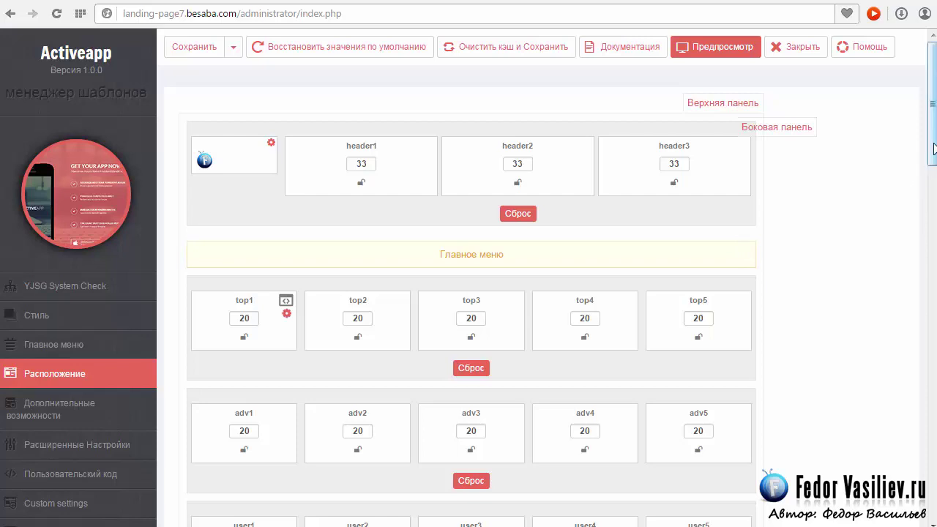
# Examine the module position grid and the module chrome options available for the header2 position
pyautogui.moveTo(933, 138); pyautogui.dragTo(870, 115)
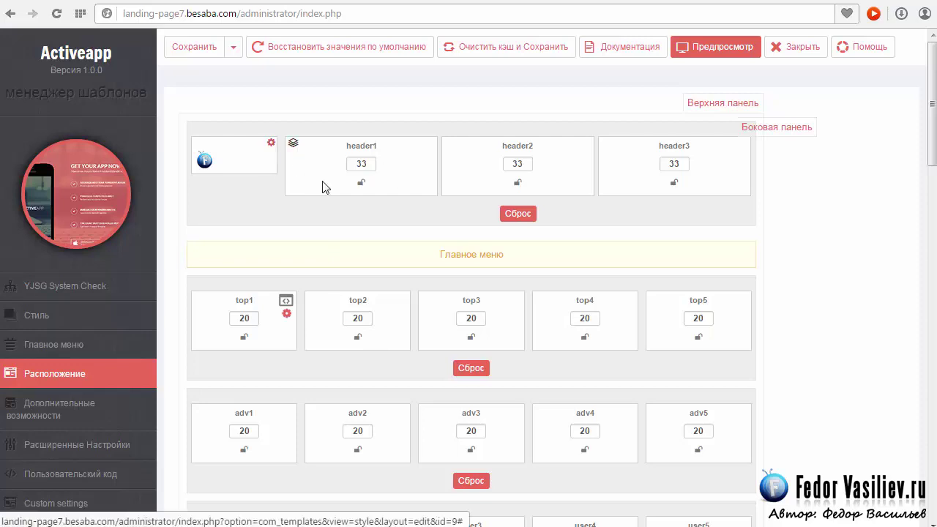
pyautogui.click(449, 144)
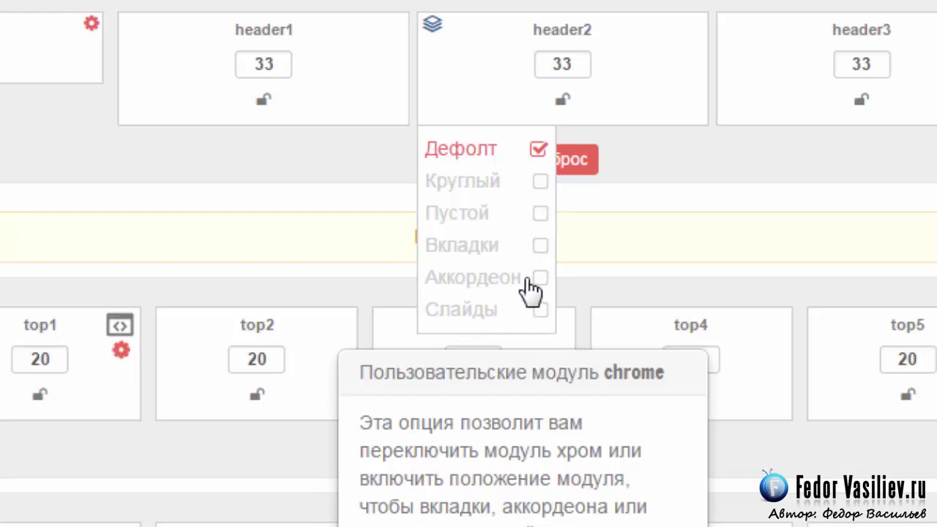
pyautogui.click(696, 160)
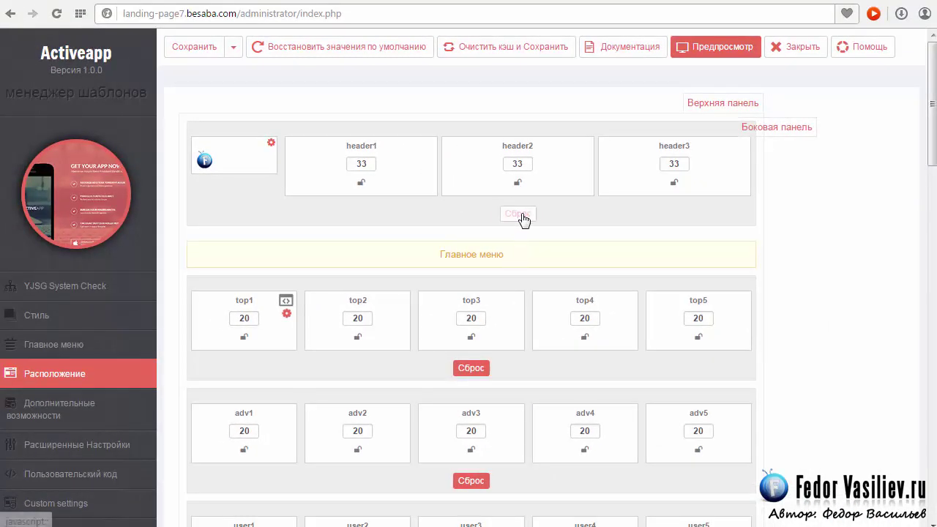
# Set the width of the header2 module position to 10
pyautogui.click(359, 164)
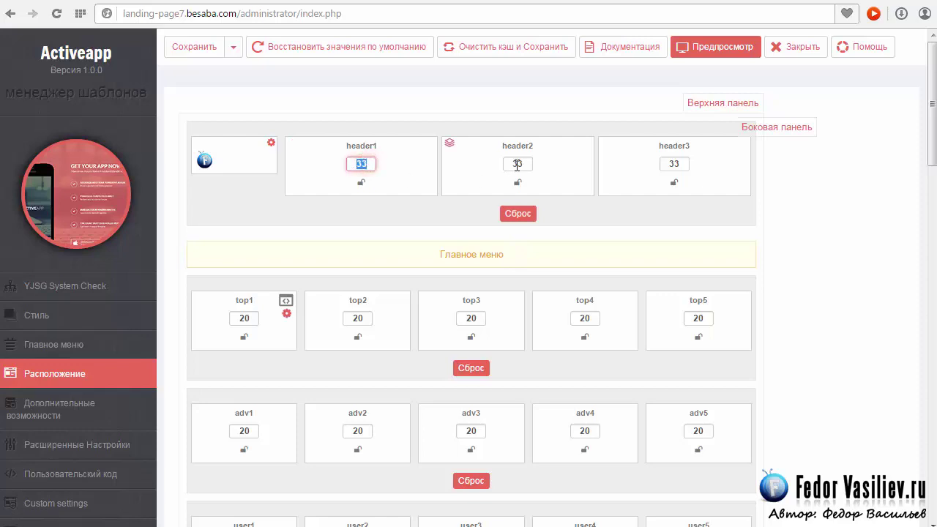
pyautogui.doubleClick(516, 164)
pyautogui.doubleClick(673, 164)
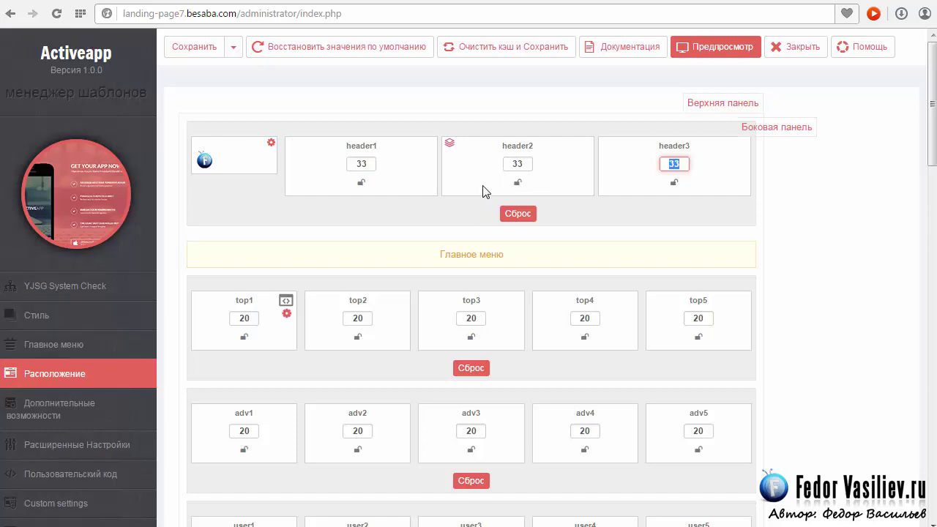
pyautogui.doubleClick(517, 164)
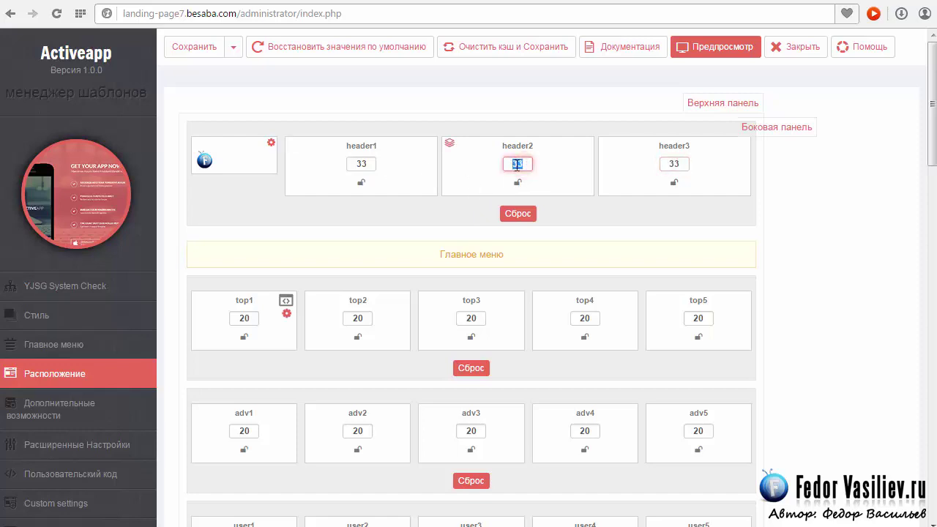
pyautogui.write('10')
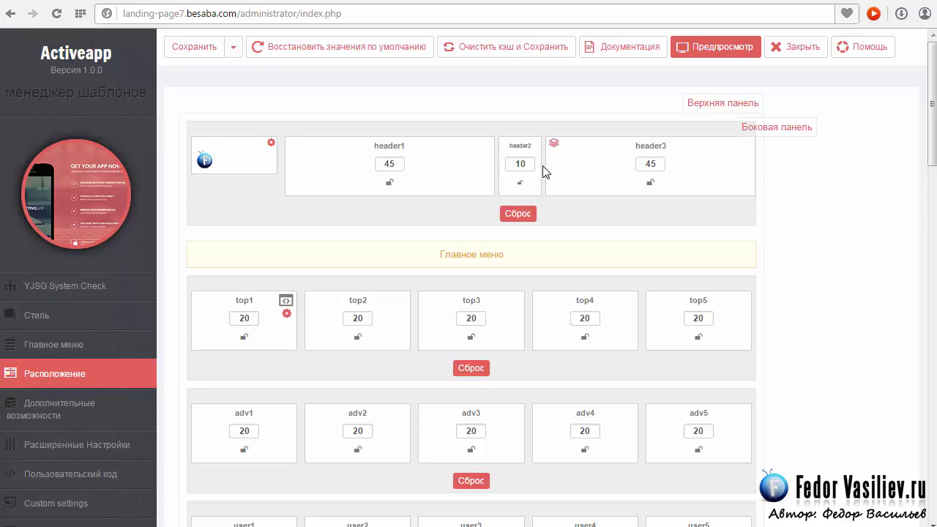
# Compare the available main content layouts and choose the Left - Right - Inset - Mainbody layout
pyautogui.moveTo(932, 139); pyautogui.dragTo(933, 180)
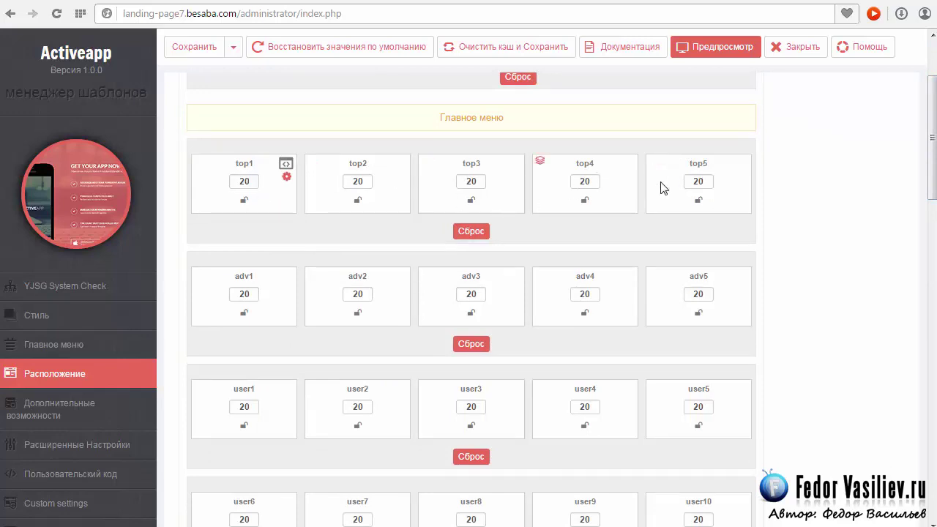
pyautogui.scroll(-4, 710, 198)
pyautogui.scroll(-2, 710, 197)
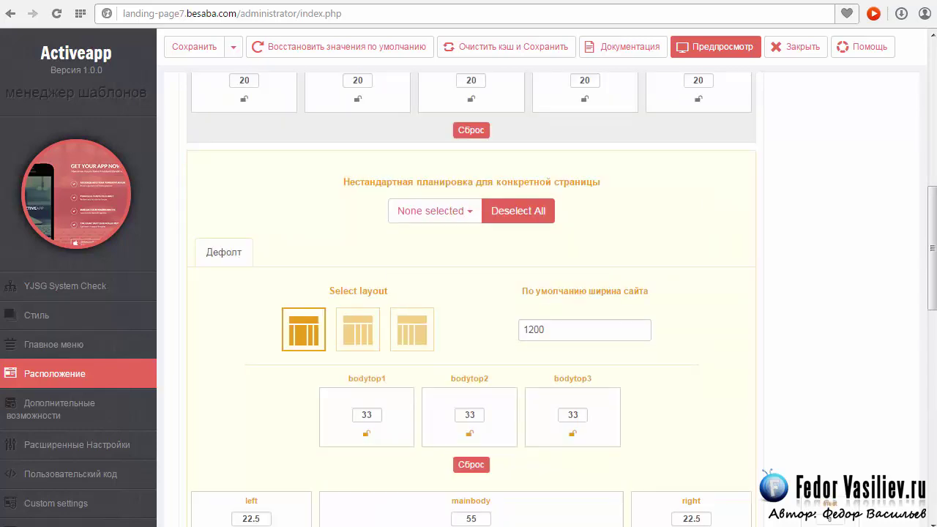
pyautogui.moveTo(931, 248); pyautogui.dragTo(931, 253)
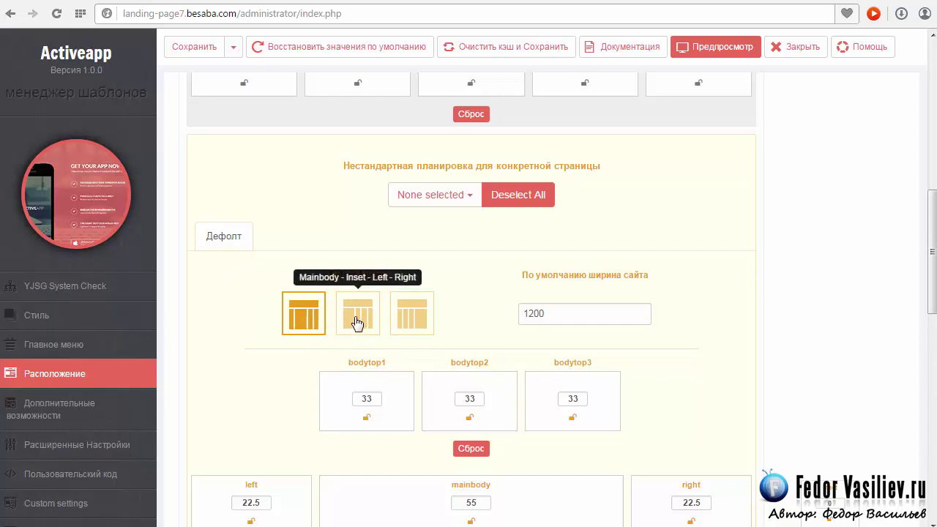
pyautogui.click(358, 318)
pyautogui.click(408, 323)
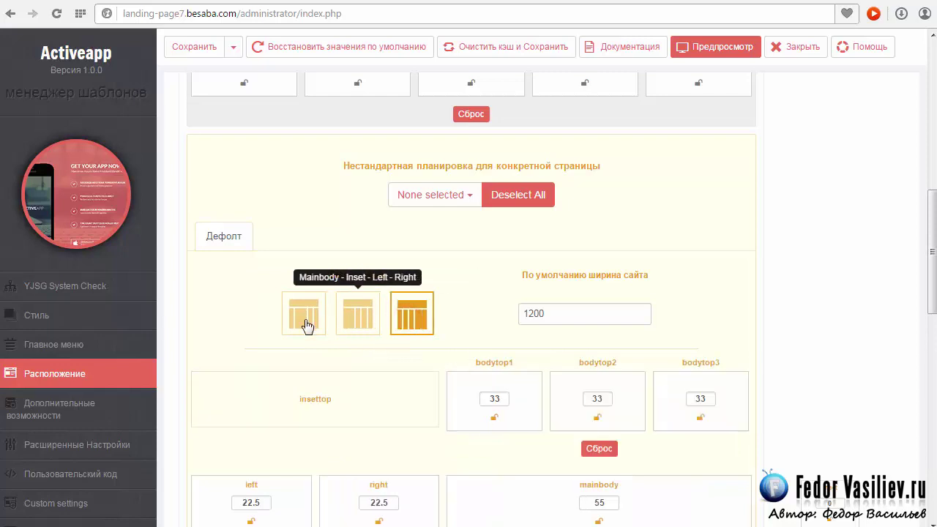
pyautogui.click(300, 320)
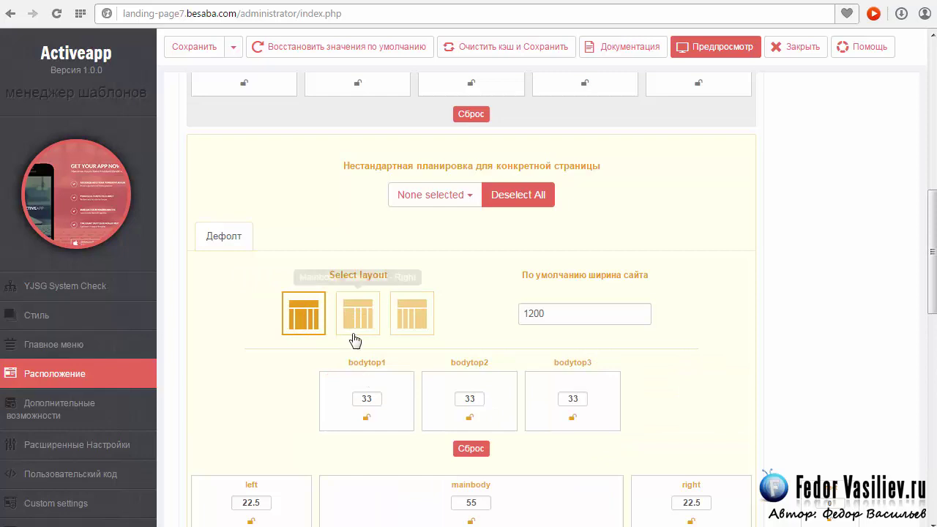
pyautogui.click(360, 319)
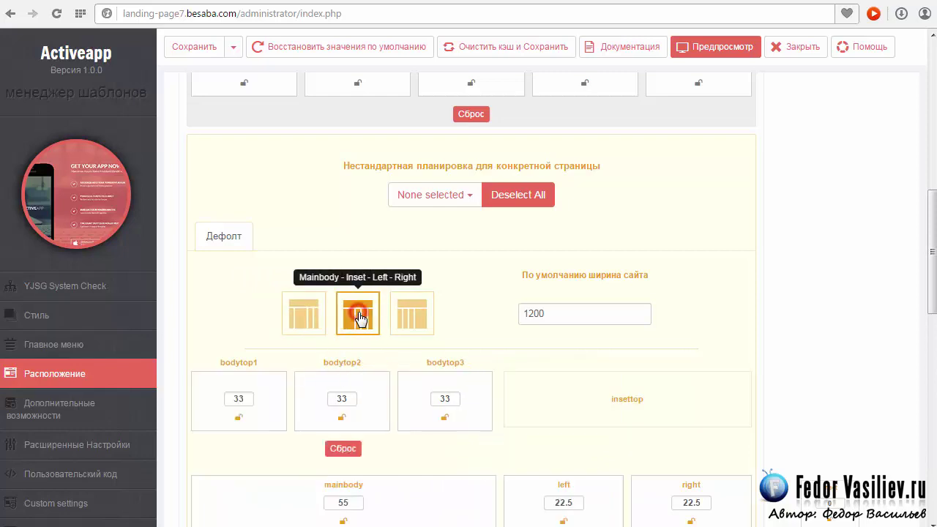
pyautogui.click(411, 317)
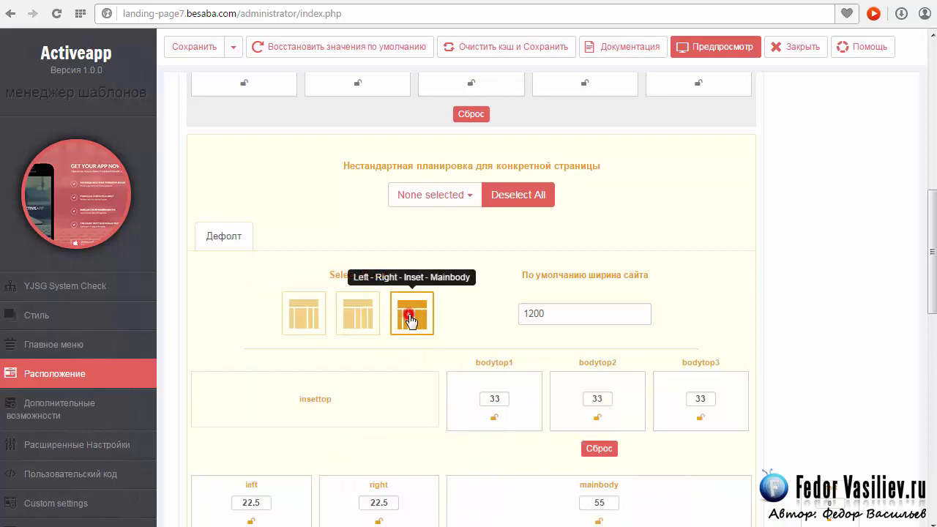
pyautogui.click(354, 331)
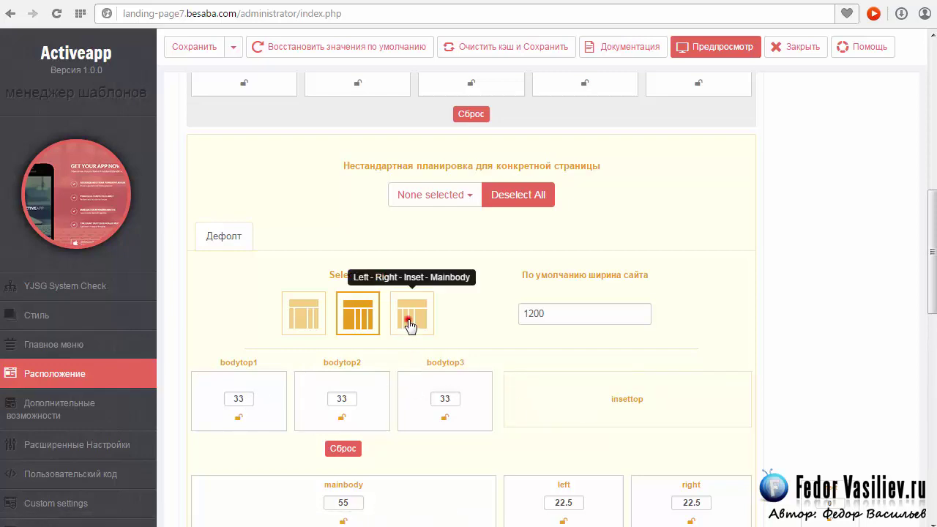
pyautogui.click(409, 322)
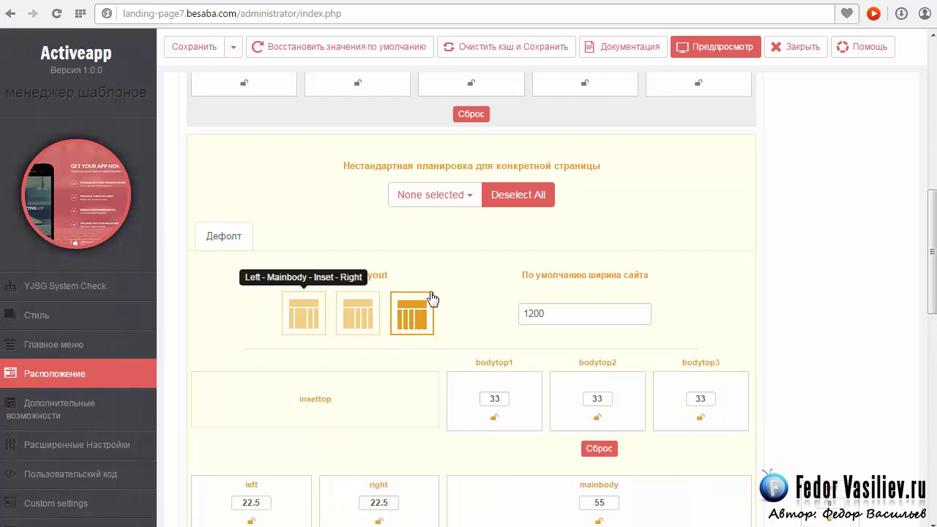
# Look through the menu items available for a page-specific custom layout, selecting none of them
pyautogui.click(472, 203)
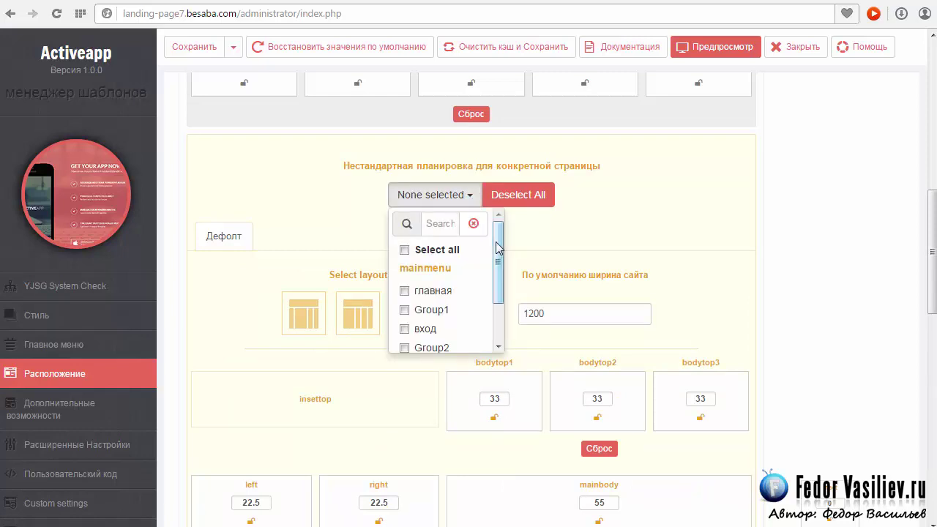
pyautogui.scroll(-2, 497, 247)
pyautogui.scroll(2, 498, 248)
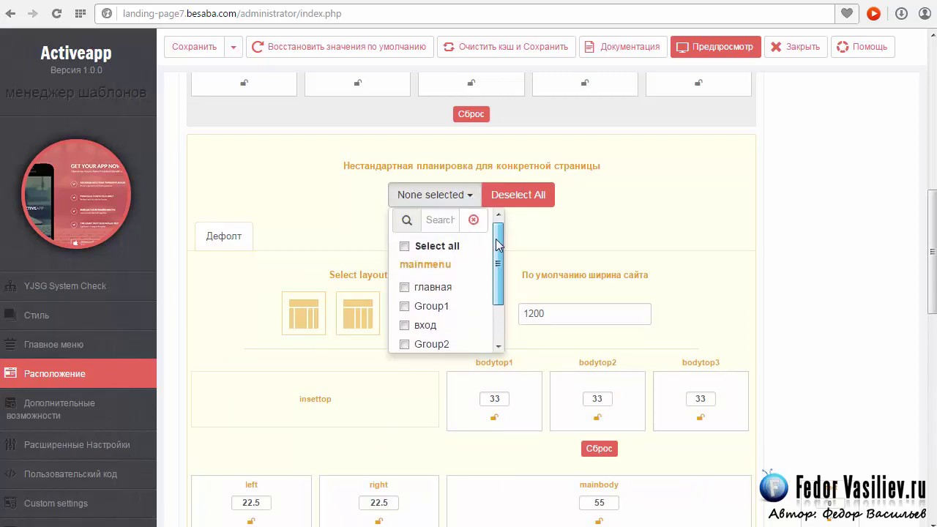
pyautogui.click(524, 268)
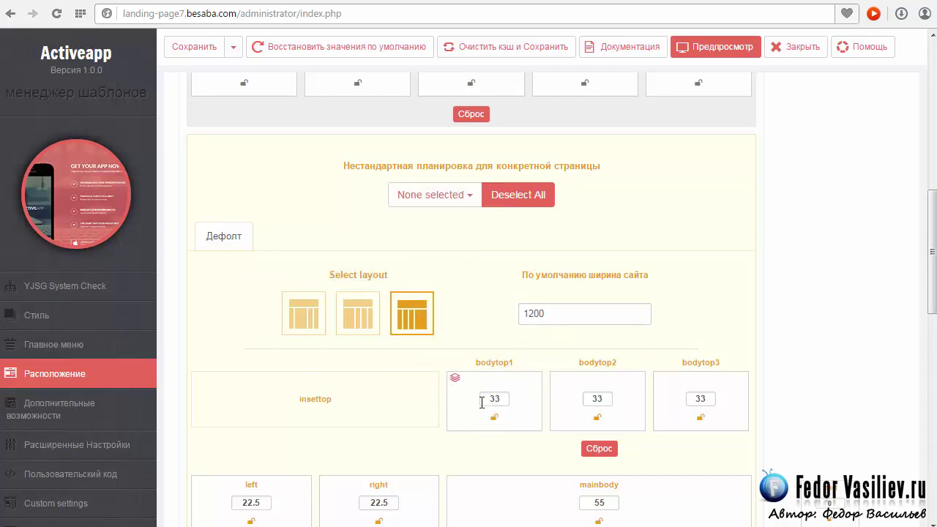
# Examine the default site width setting and its hint on allowed units
pyautogui.click(542, 314)
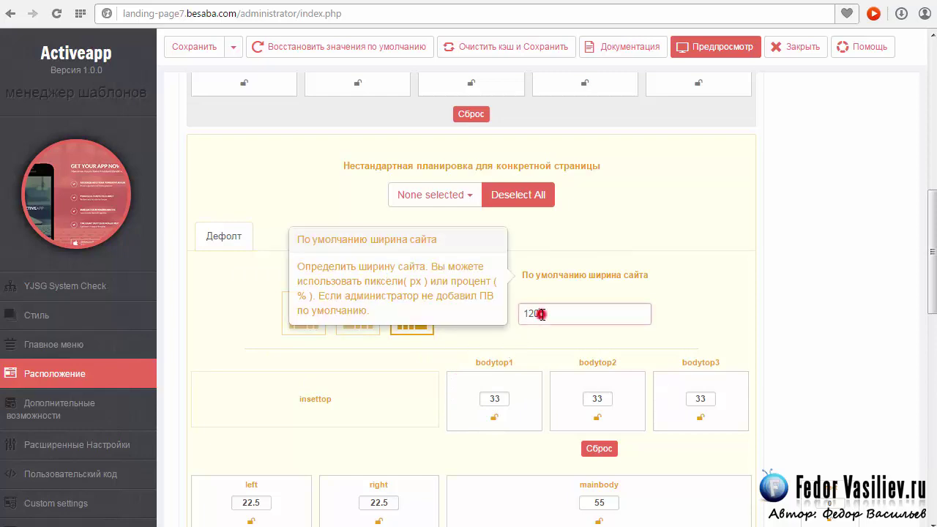
pyautogui.click(548, 314)
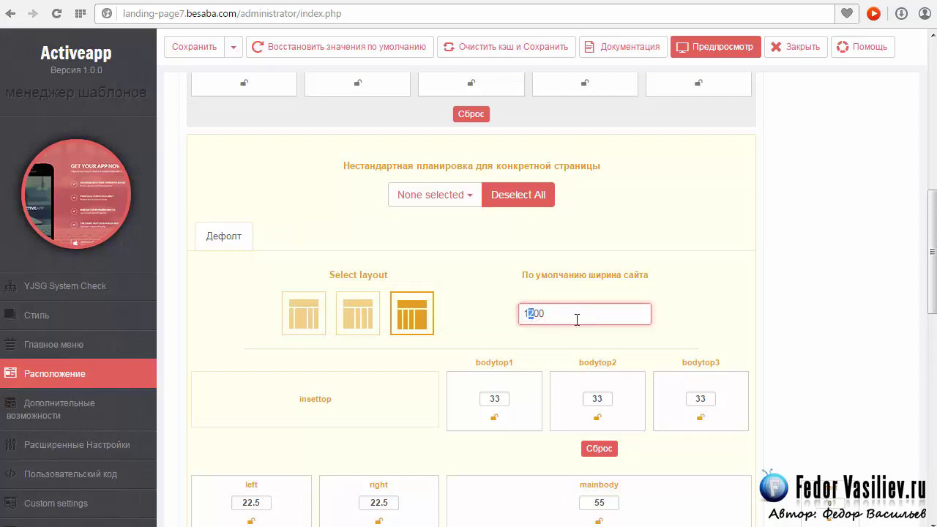
pyautogui.moveTo(529, 315)
pyautogui.click(564, 316)
pyautogui.click(565, 314)
# Set the width of the inset position to 10 so it joins the mainbody row
pyautogui.scroll(-3, 480, 300)
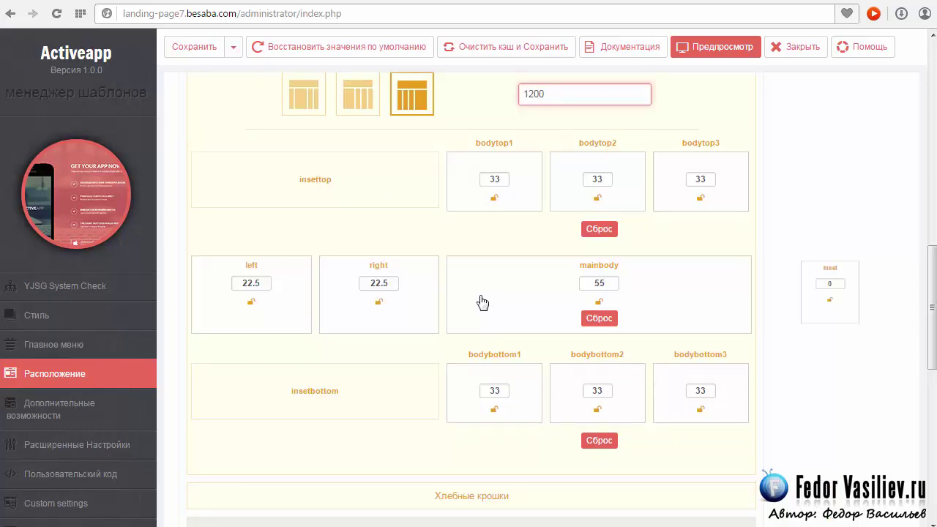
pyautogui.doubleClick(828, 286)
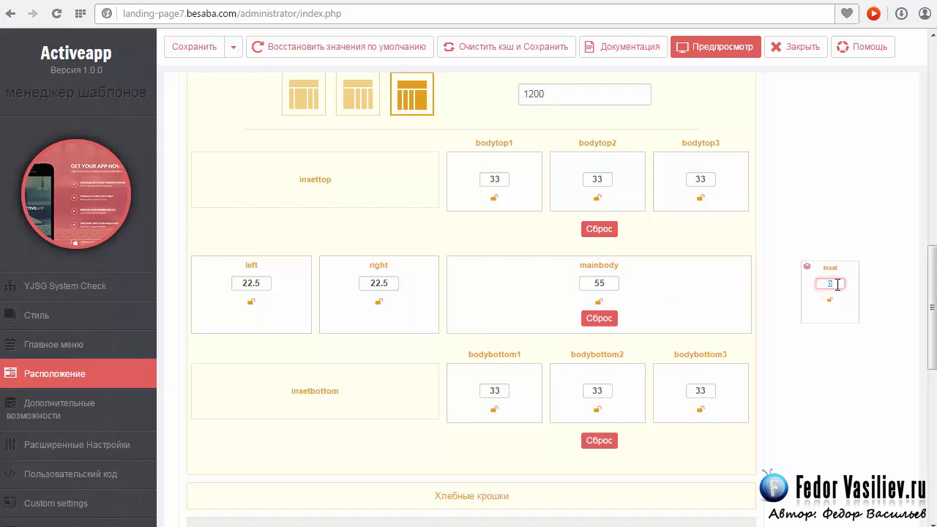
pyautogui.write('10')
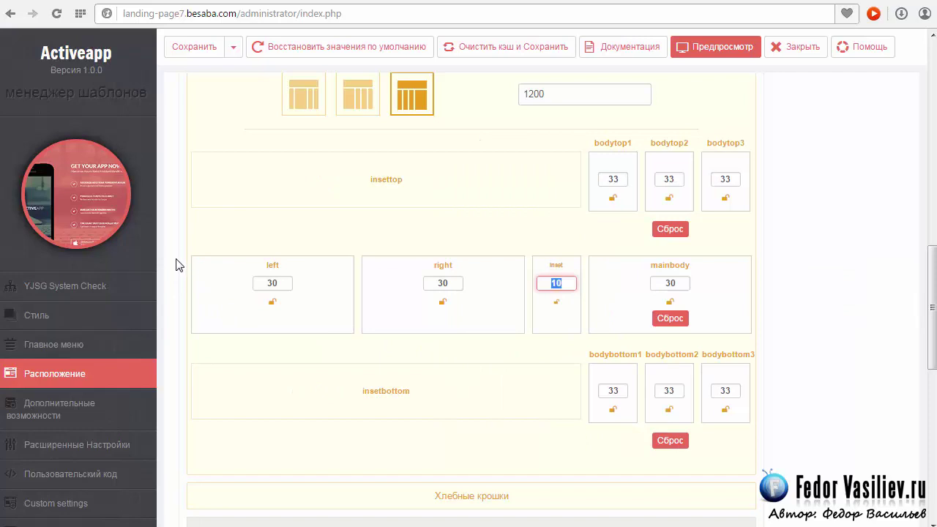
# Change the width of the inset position to 70
pyautogui.doubleClick(562, 94)
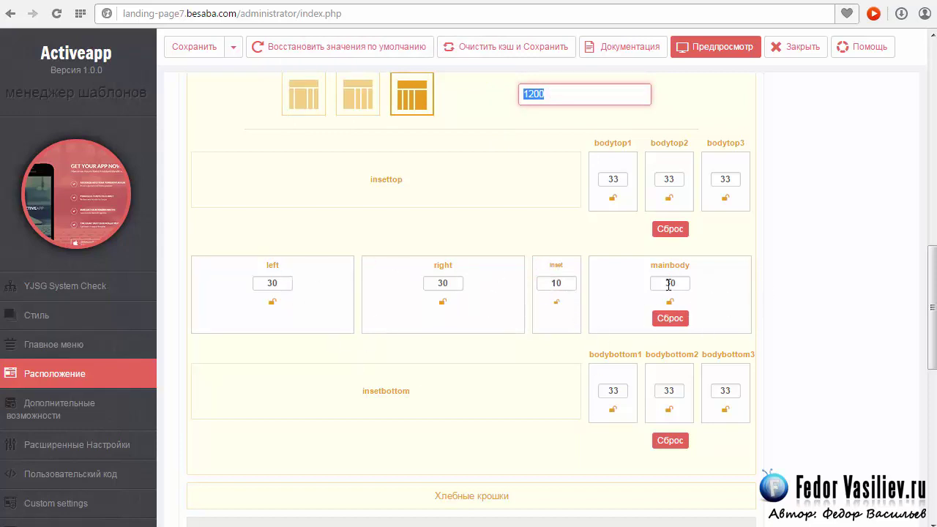
pyautogui.moveTo(561, 285); pyautogui.dragTo(551, 284)
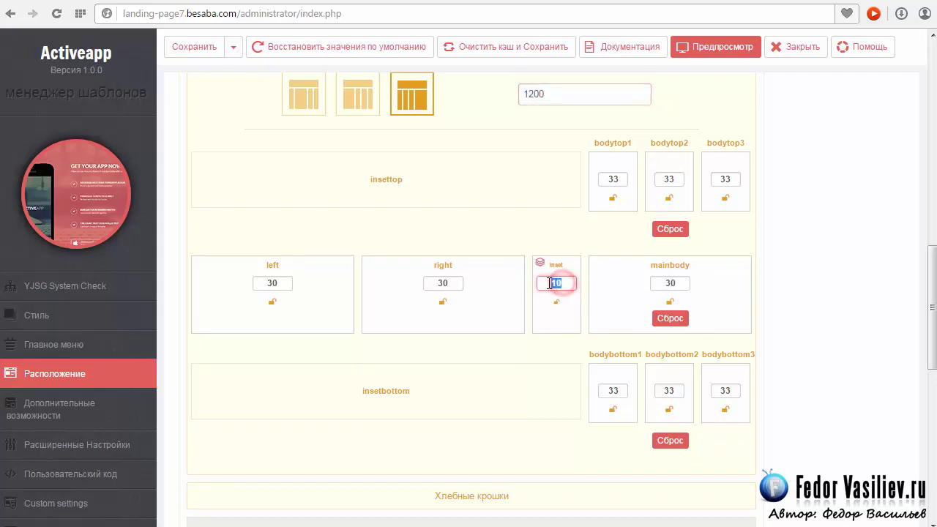
pyautogui.write('70')
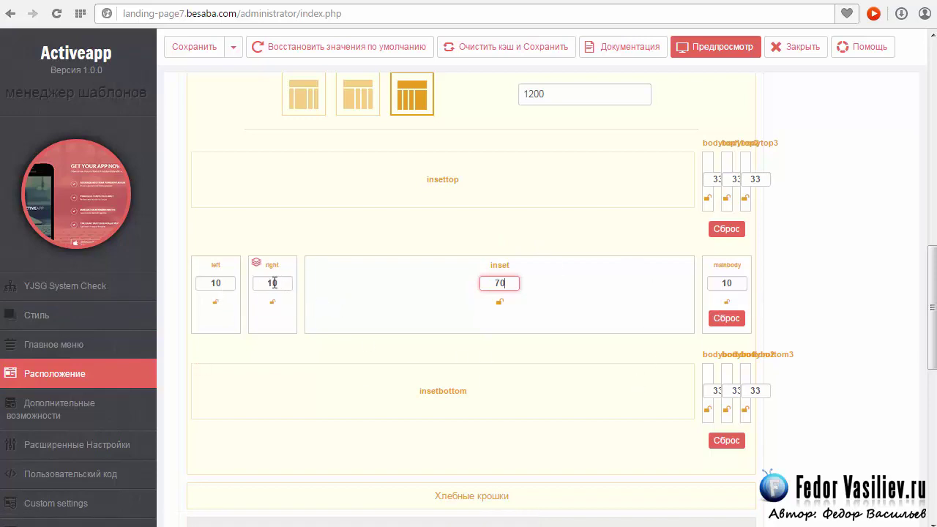
# Reset the left, right, inset and mainbody column widths to their defaults
pyautogui.doubleClick(495, 284)
pyautogui.click(723, 320)
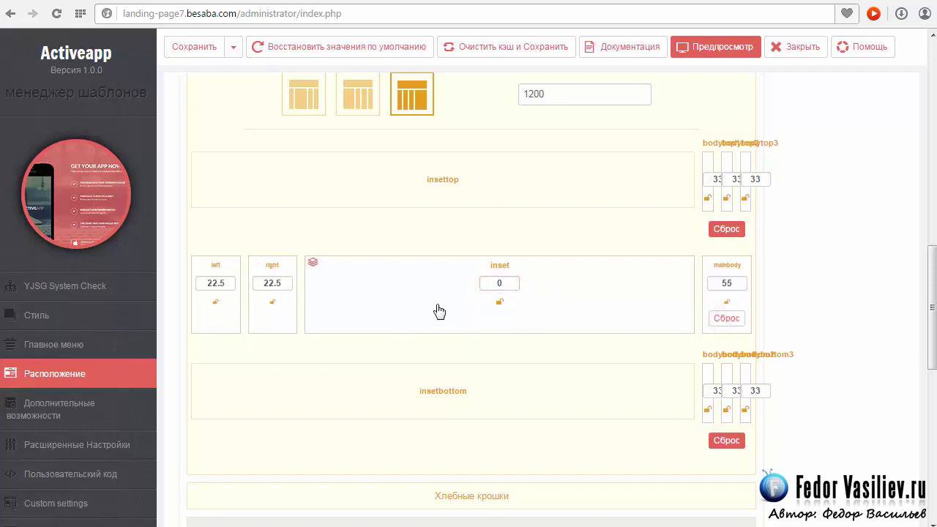
pyautogui.click(726, 319)
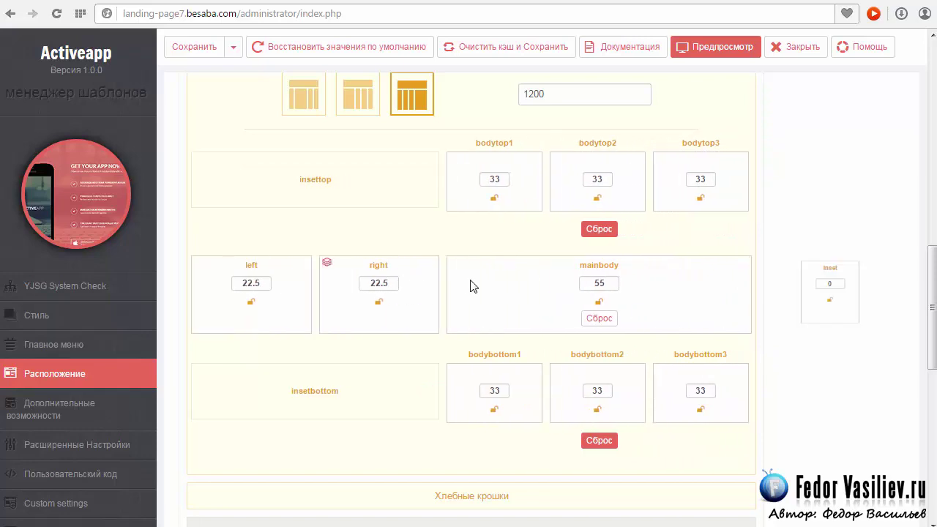
# Review the remaining module positions down to the footer area and return to the header row
pyautogui.scroll(-4, 627, 284)
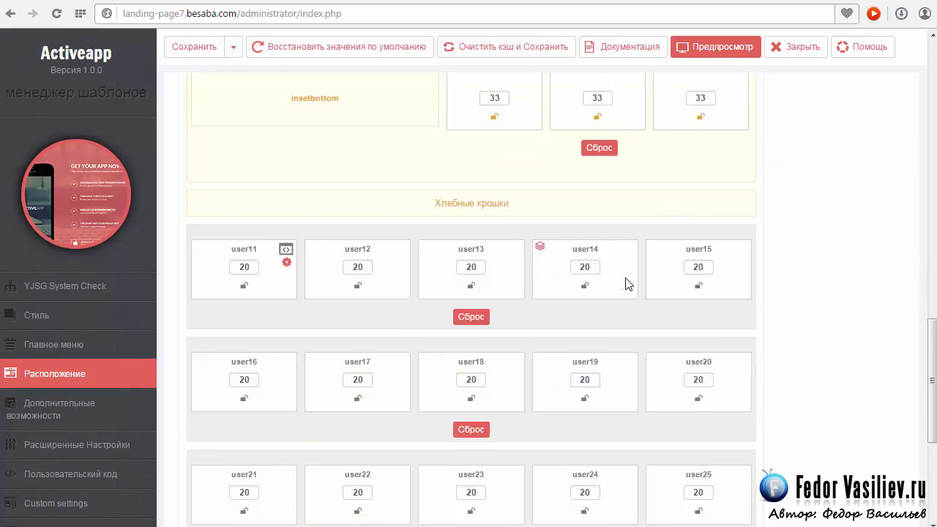
pyautogui.scroll(-3, 627, 284)
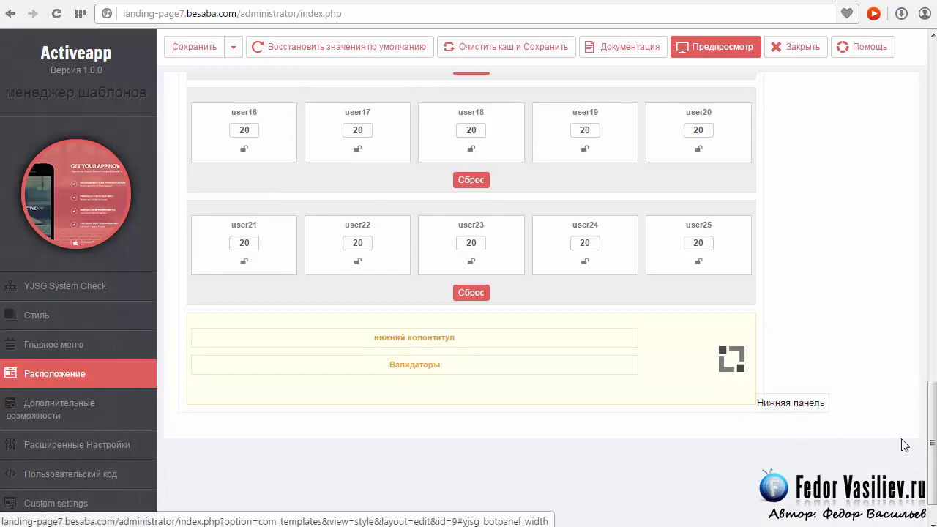
pyautogui.moveTo(931, 418); pyautogui.dragTo(912, 86)
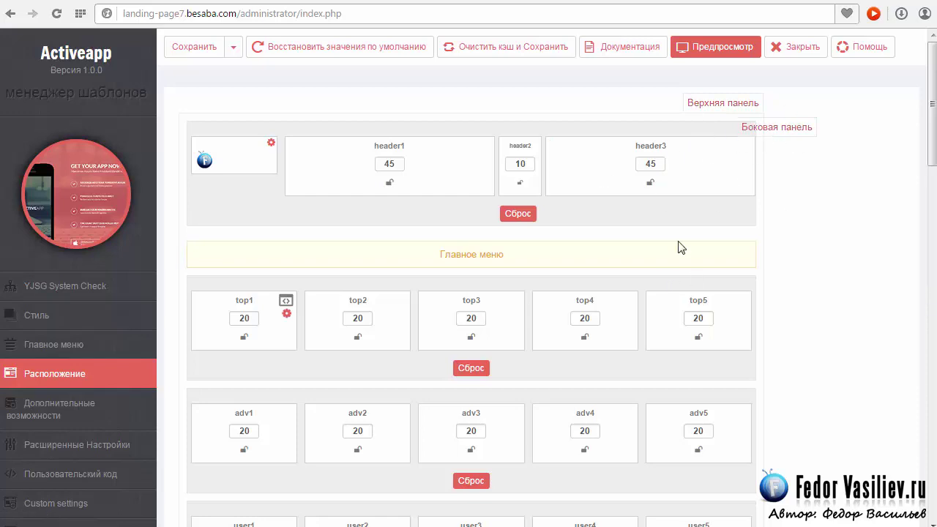
# Close the template settings and open the Login Form module from the module manager for editing
pyautogui.click(933, 141)
pyautogui.moveTo(933, 140)
pyautogui.mouseDown()
pyautogui.moveTo(933, 182)
pyautogui.moveTo(927, 130)
pyautogui.mouseUp()
pyautogui.click(796, 46)
pyautogui.click(464, 40)
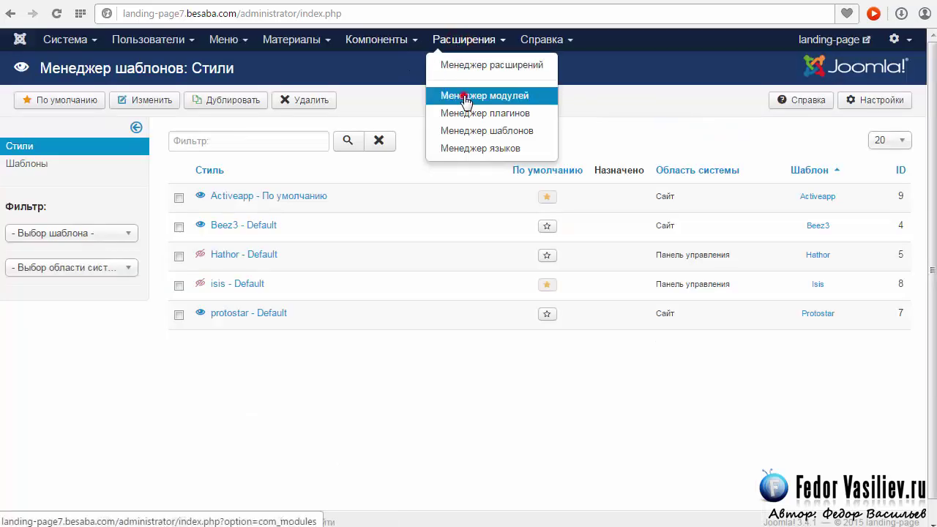
pyautogui.click(465, 94)
pyautogui.moveTo(928, 143); pyautogui.dragTo(934, 353)
pyautogui.click(306, 407)
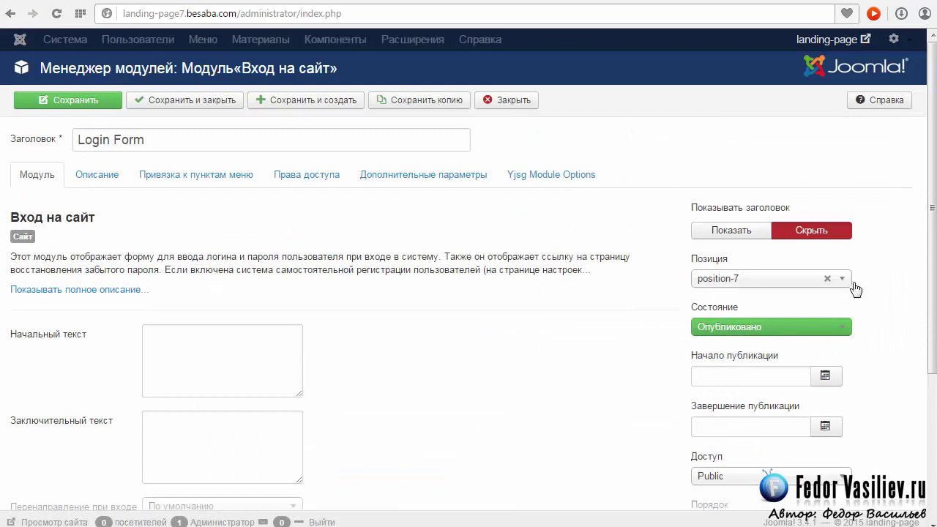
# Assign the Login Form module to the Right [right] position and make its title visible
pyautogui.click(843, 281)
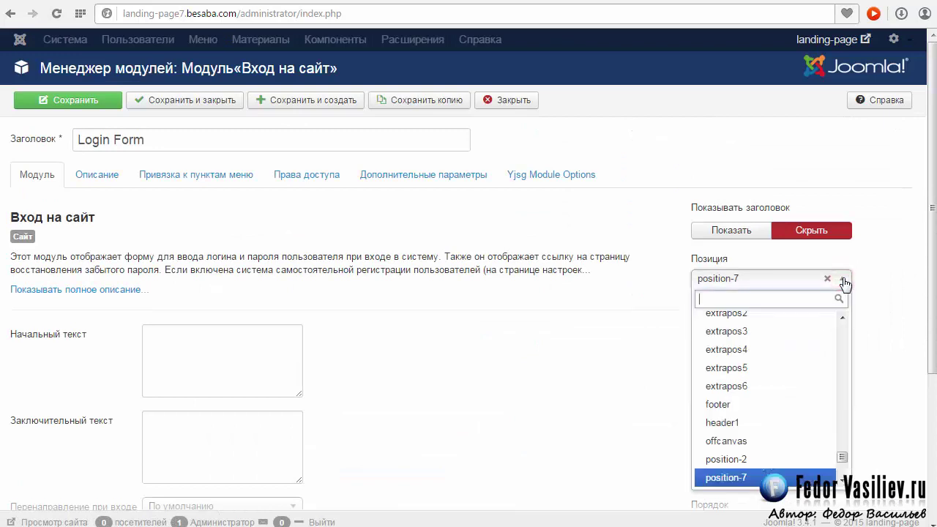
pyautogui.moveTo(842, 457); pyautogui.dragTo(840, 359)
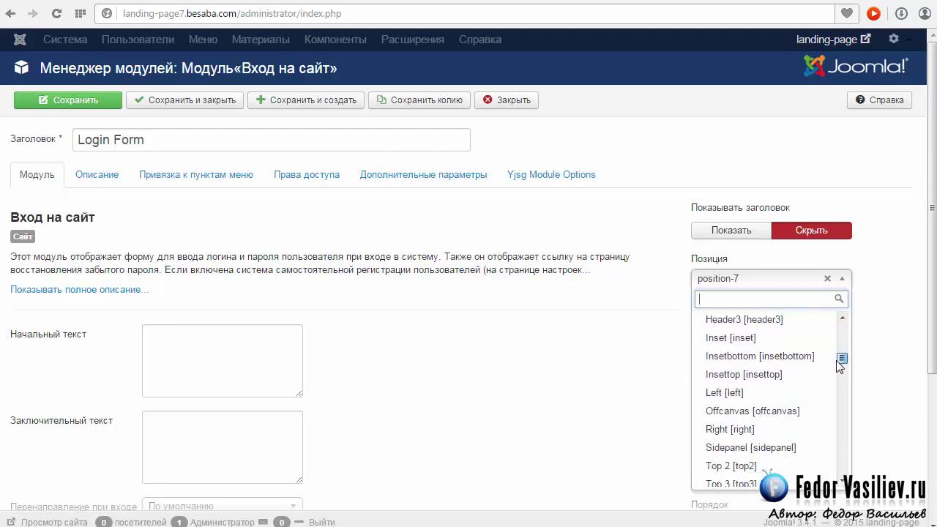
pyautogui.click(770, 431)
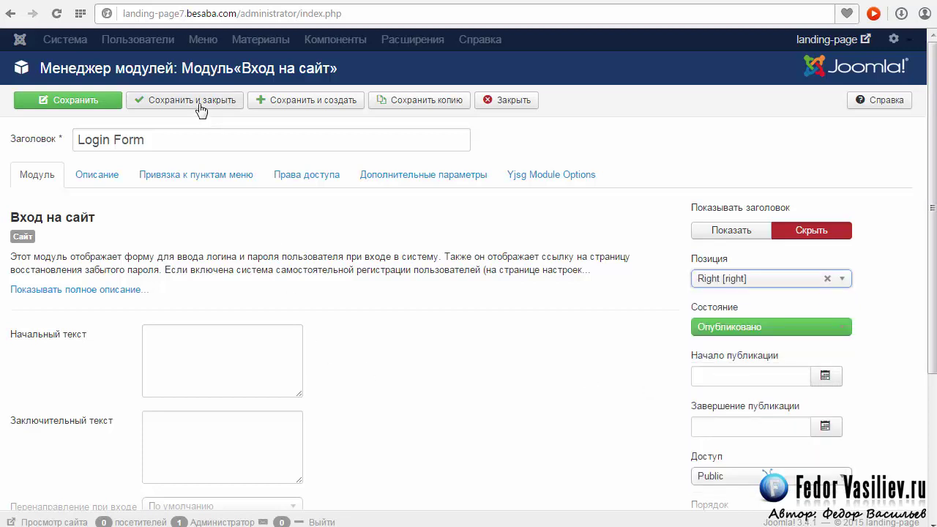
pyautogui.click(732, 231)
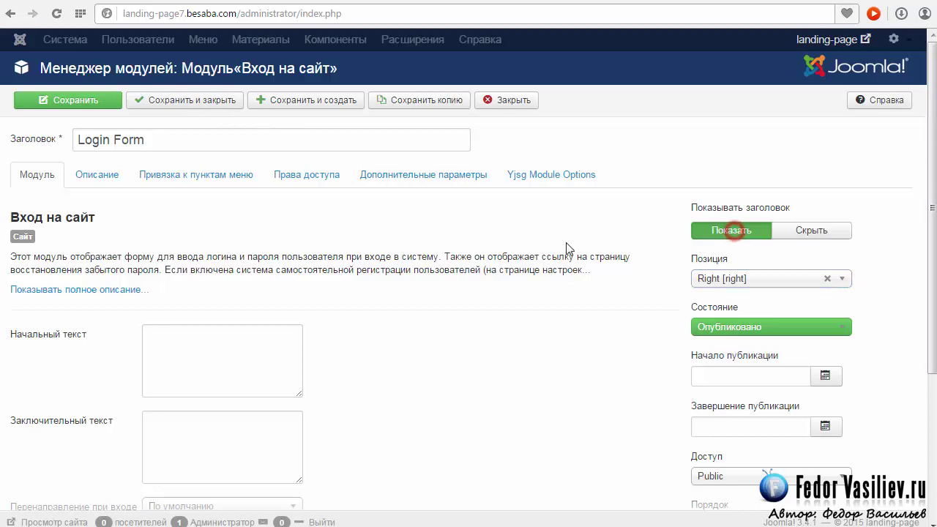
# Add the fa fa-heart icon before the Login Form module's title, then save and close the module
pyautogui.click(546, 182)
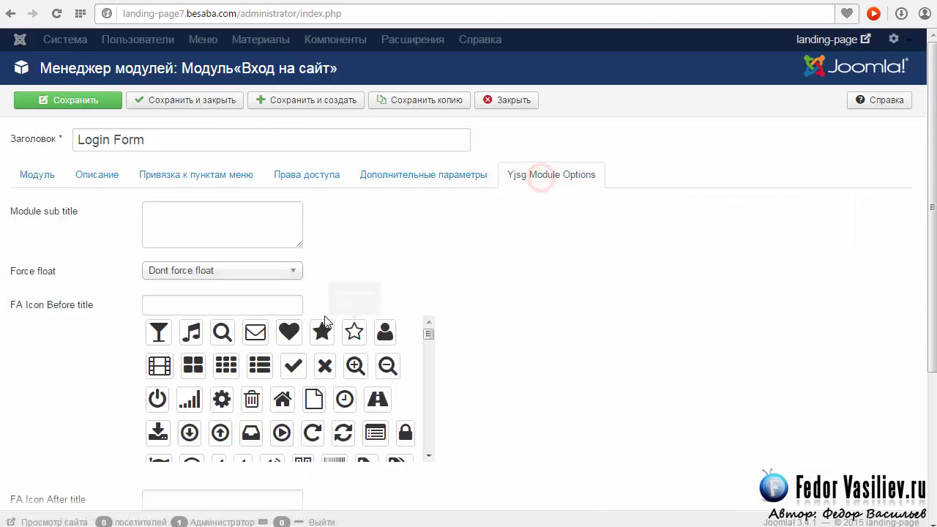
pyautogui.click(290, 333)
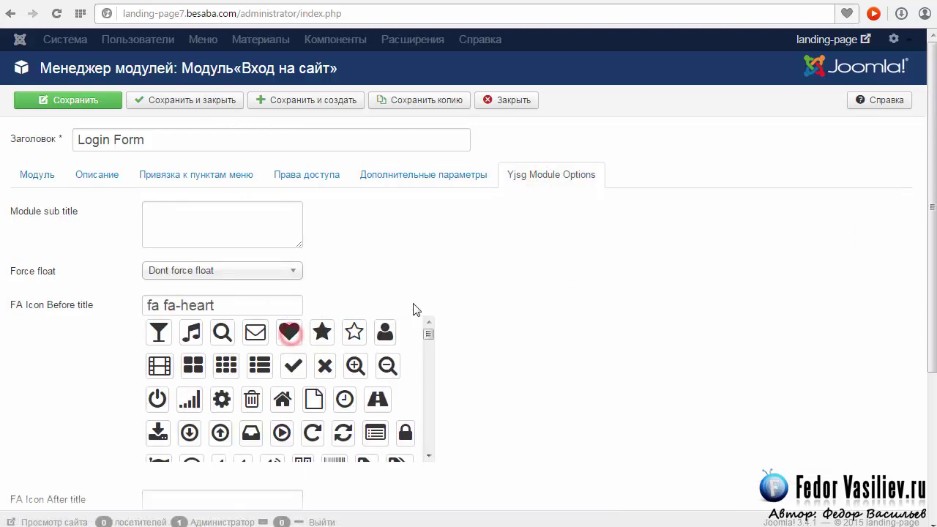
pyautogui.click(46, 176)
pyautogui.click(162, 98)
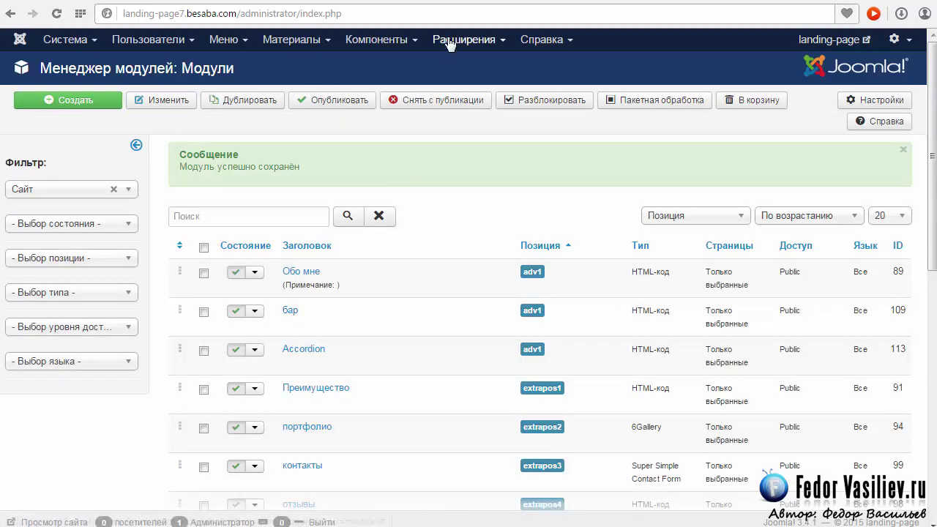
# Open the Activeapp template style's settings from the template manager
pyautogui.click(446, 40)
pyautogui.click(486, 130)
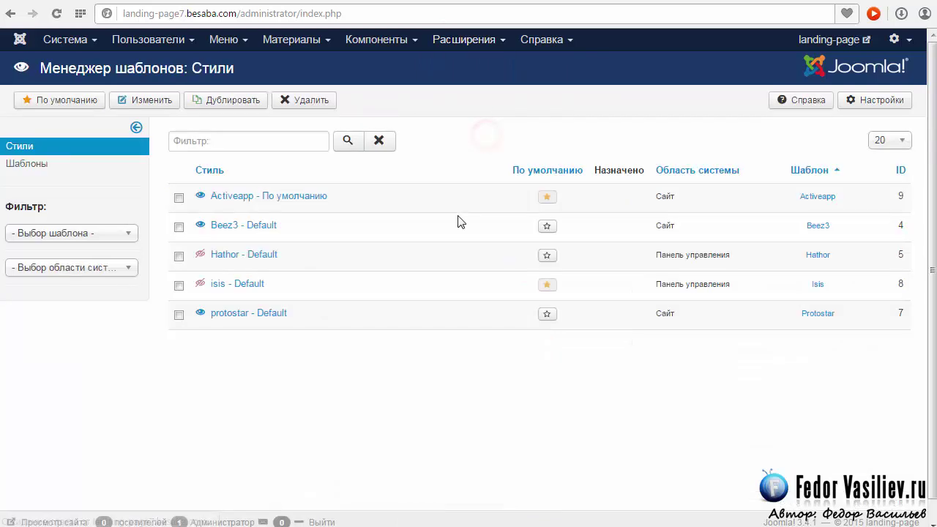
pyautogui.click(275, 198)
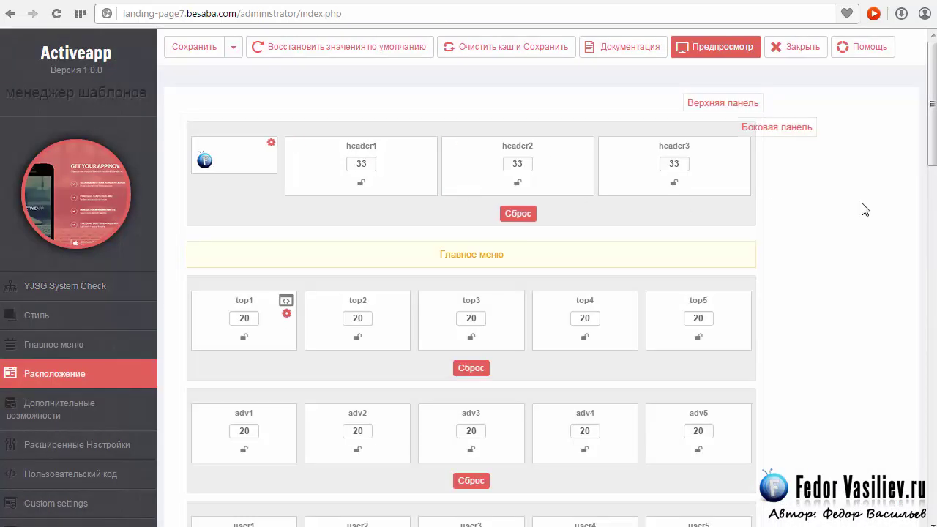
# Set the width of the right position in the mainbody row to 10 and save the template
pyautogui.moveTo(927, 166); pyautogui.dragTo(917, 328)
pyautogui.scroll(-4, 917, 327)
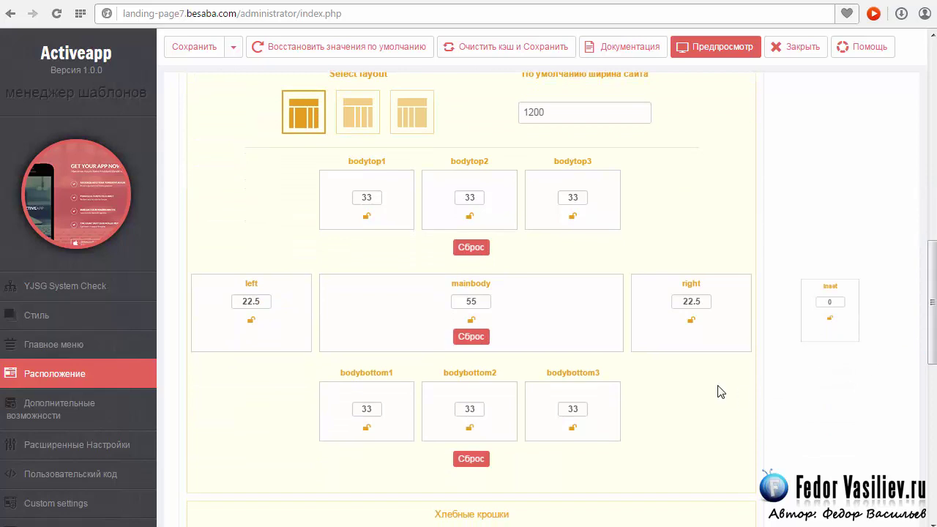
pyautogui.doubleClick(678, 301)
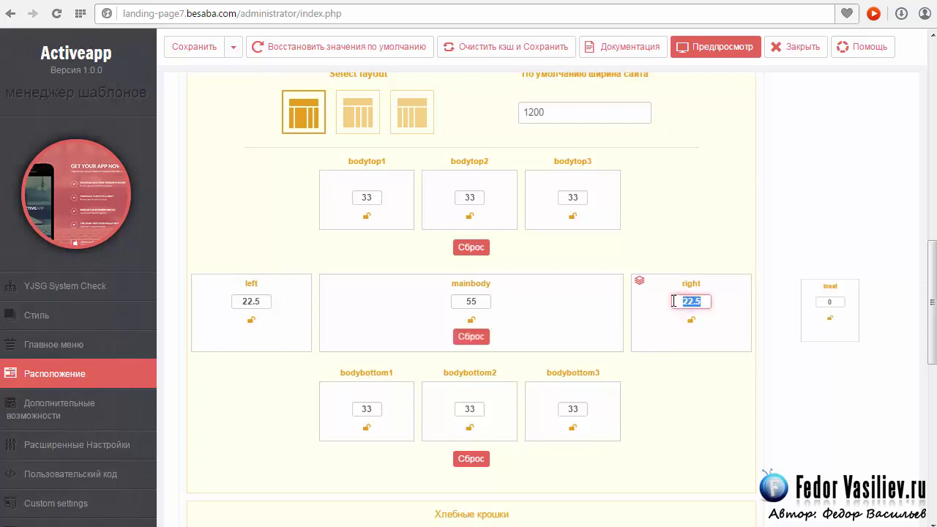
pyautogui.click(675, 303)
pyautogui.doubleClick(692, 301)
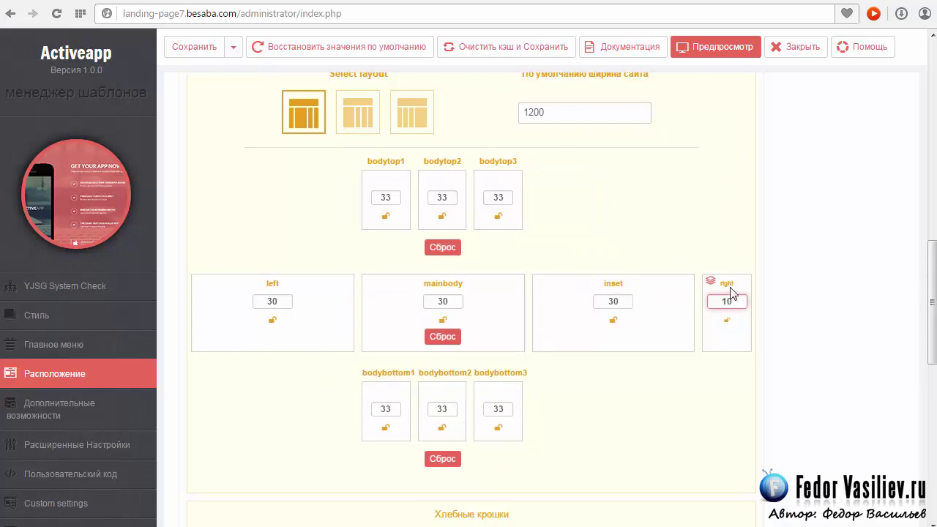
pyautogui.click(192, 47)
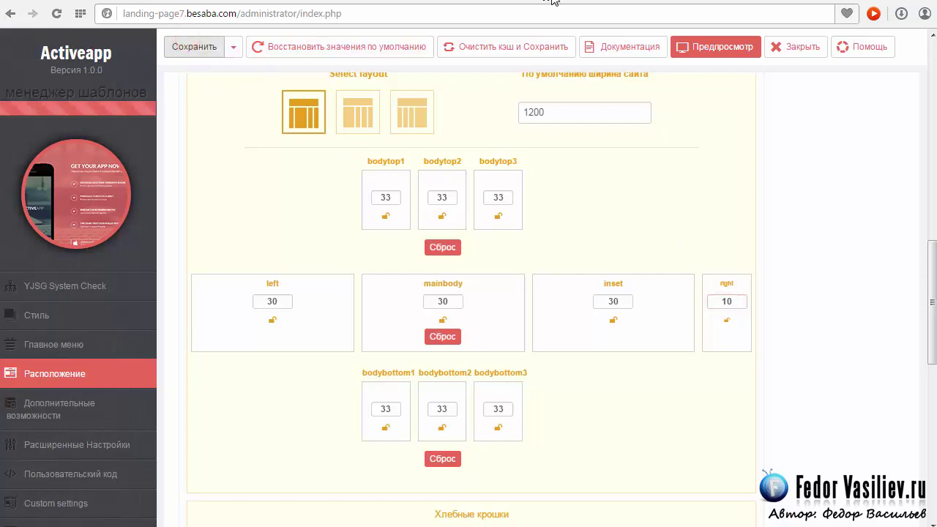
# Open the site's home page and examine how the Login Form module displays below the contacts heading
pyautogui.click(552, 1)
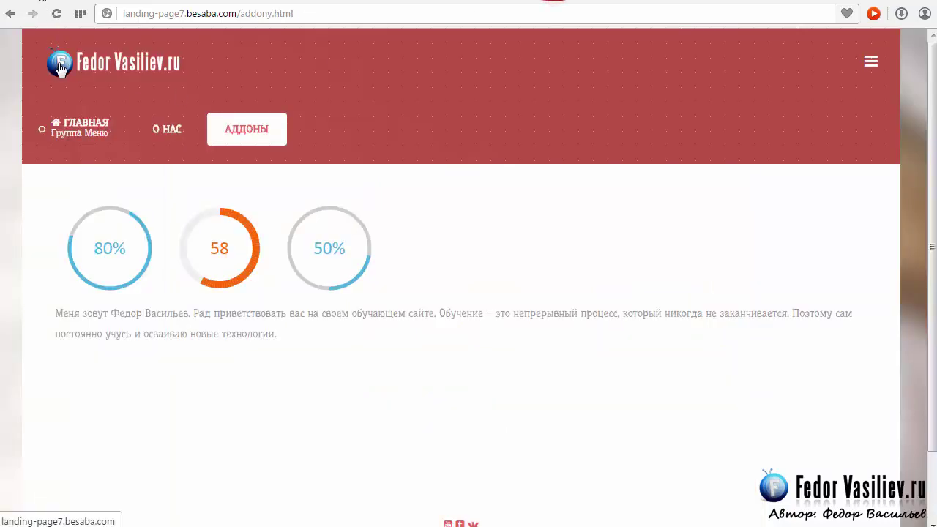
pyautogui.click(57, 67)
pyautogui.moveTo(931, 44)
pyautogui.mouseDown()
pyautogui.moveTo(926, 237)
pyautogui.moveTo(904, 289)
pyautogui.moveTo(899, 346)
pyautogui.moveTo(897, 339)
pyautogui.mouseUp()
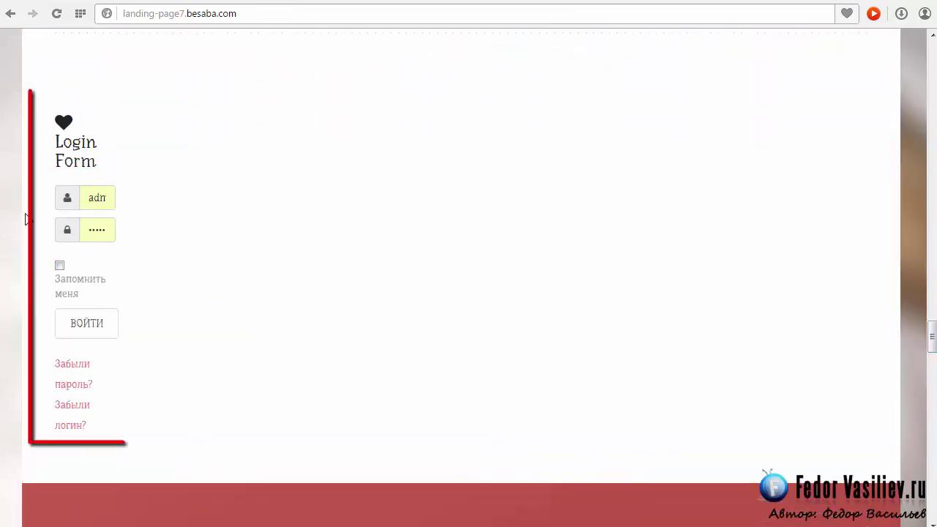
pyautogui.scroll(1, 125, 178)
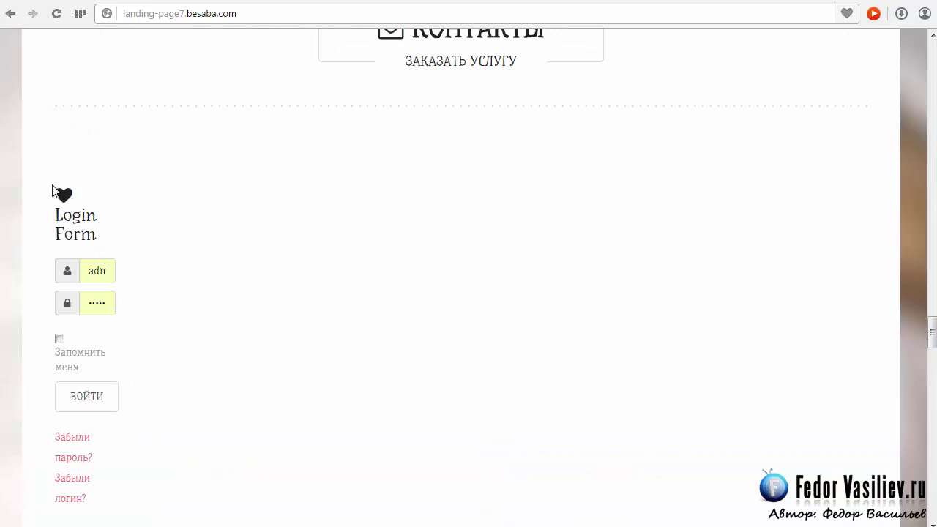
pyautogui.scroll(-1, 76, 155)
pyautogui.click(89, 227)
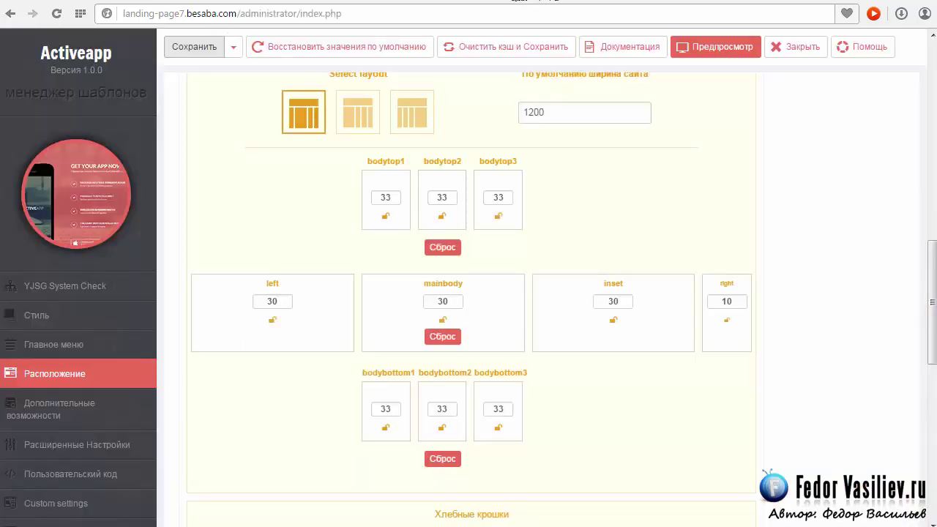
# Return to the template layout, set the right position's width to 40 and save
pyautogui.doubleClick(724, 301)
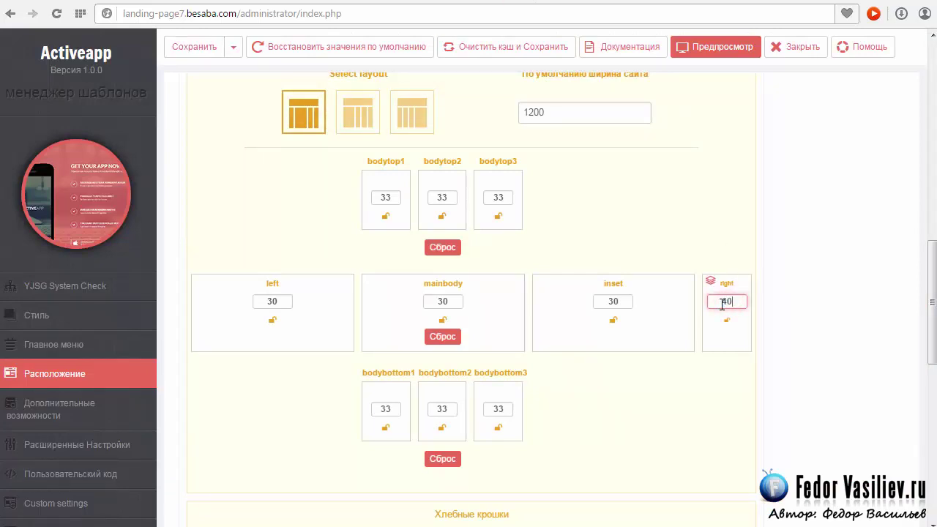
pyautogui.write('40')
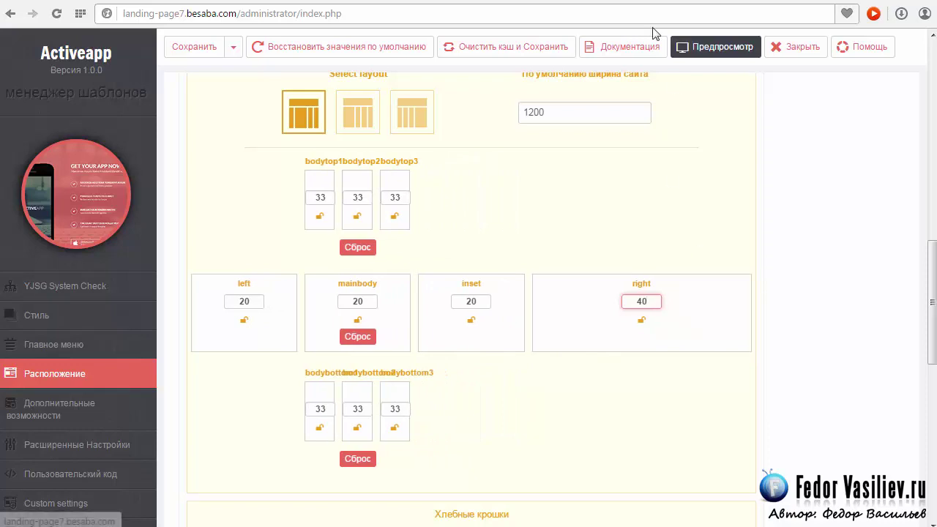
pyautogui.click(214, 51)
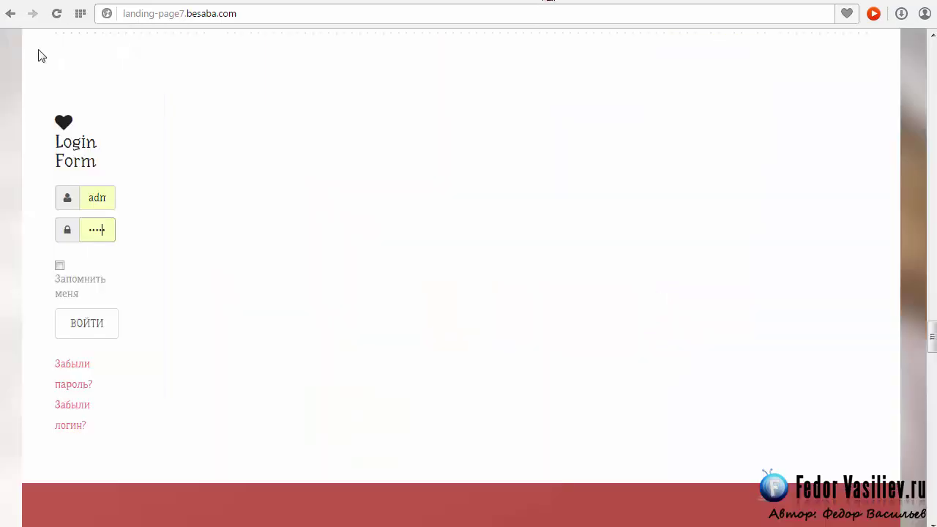
# Reload the site's home page and examine the Login Form module at its new column width
pyautogui.click(56, 13)
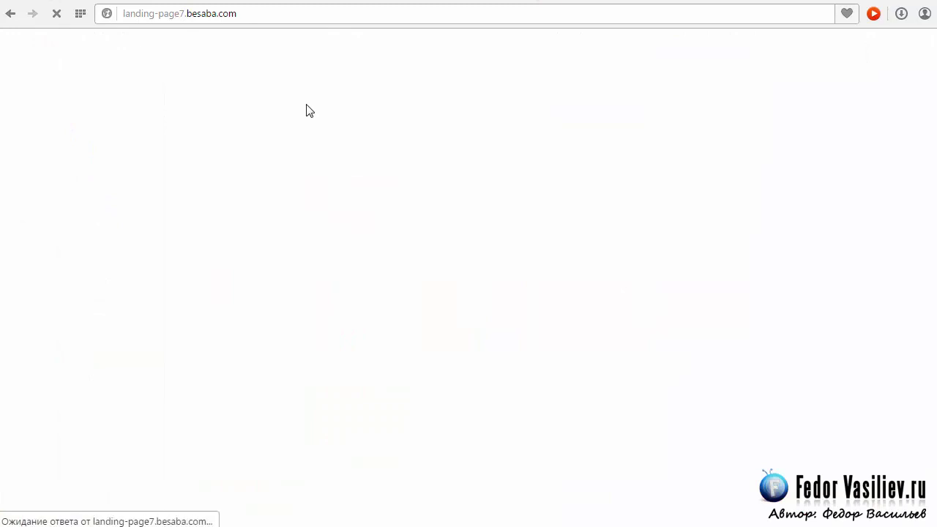
pyautogui.scroll(1, 362, 219)
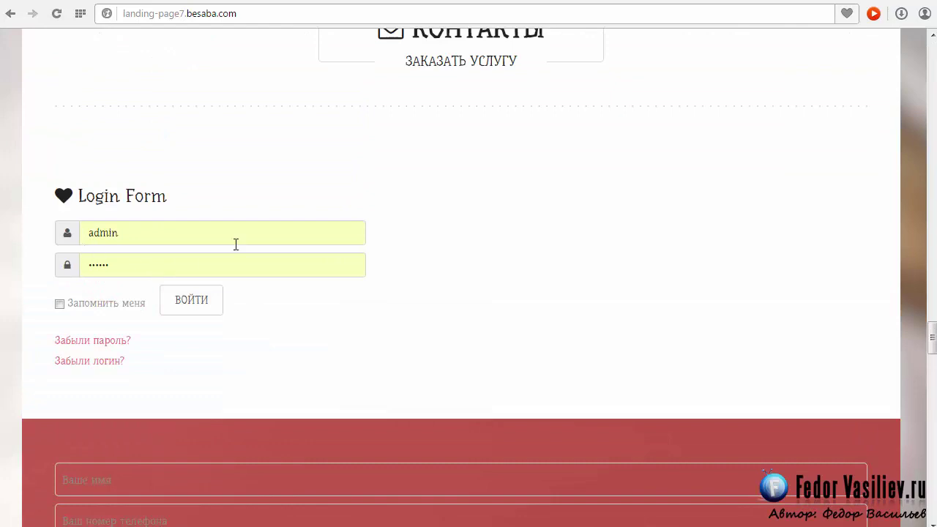
pyautogui.click(351, 237)
pyautogui.click(396, 302)
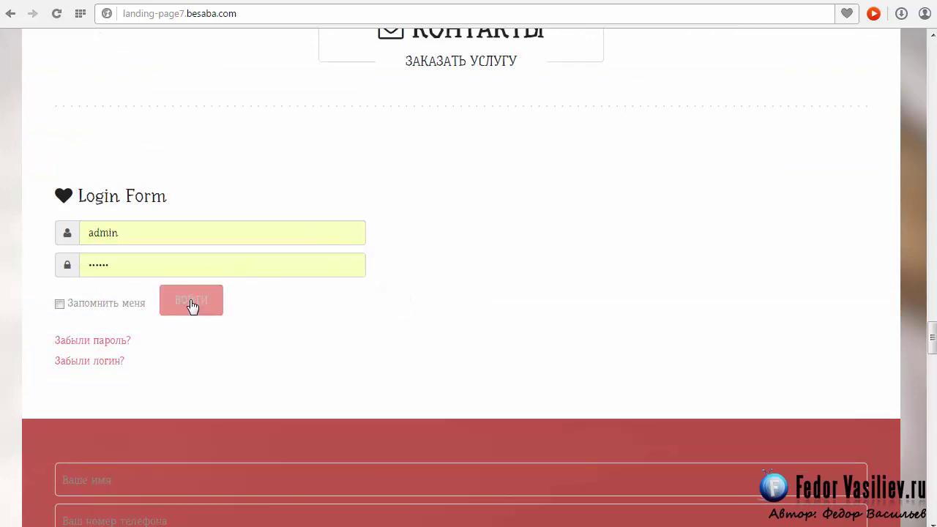
pyautogui.scroll(2, 267, 355)
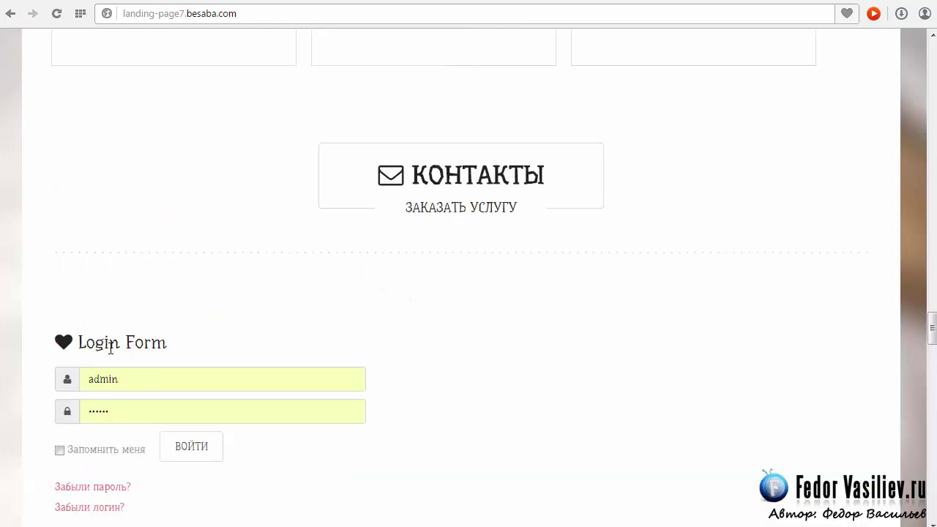
pyautogui.scroll(-1, 179, 323)
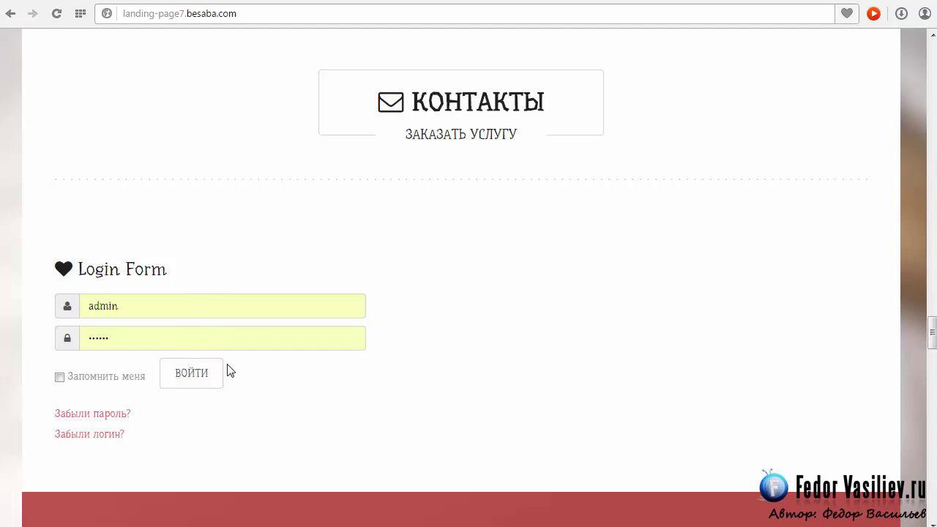
# Set the right position's width to 30 in the template layout, then save and close the template settings
pyautogui.click(479, 2)
pyautogui.doubleClick(635, 301)
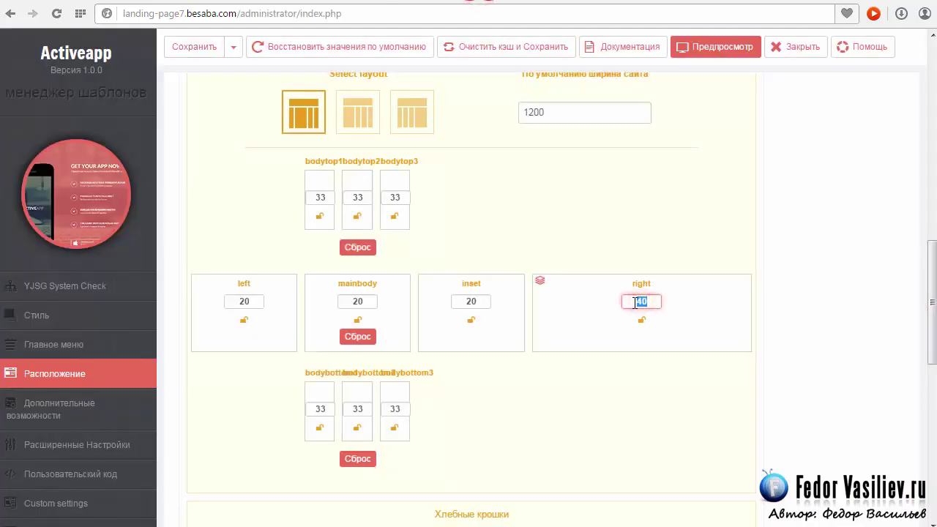
pyautogui.write('30')
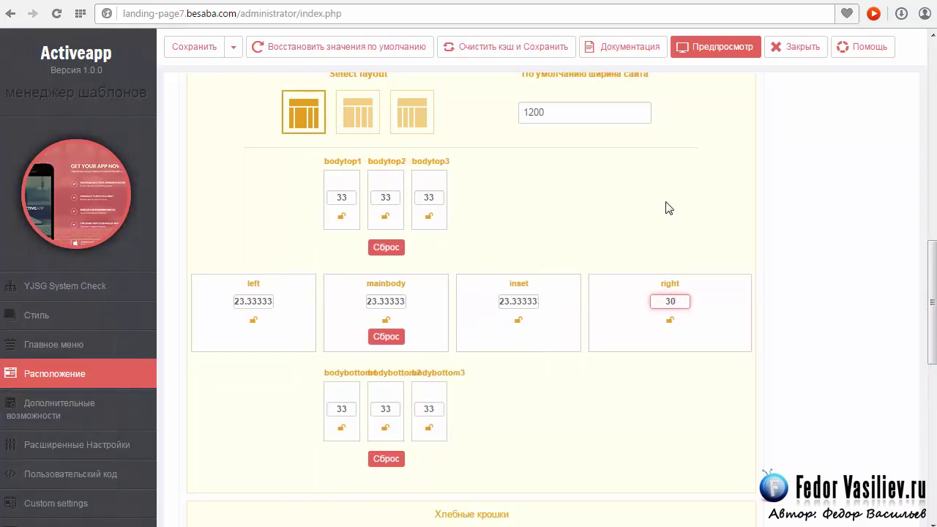
pyautogui.click(198, 51)
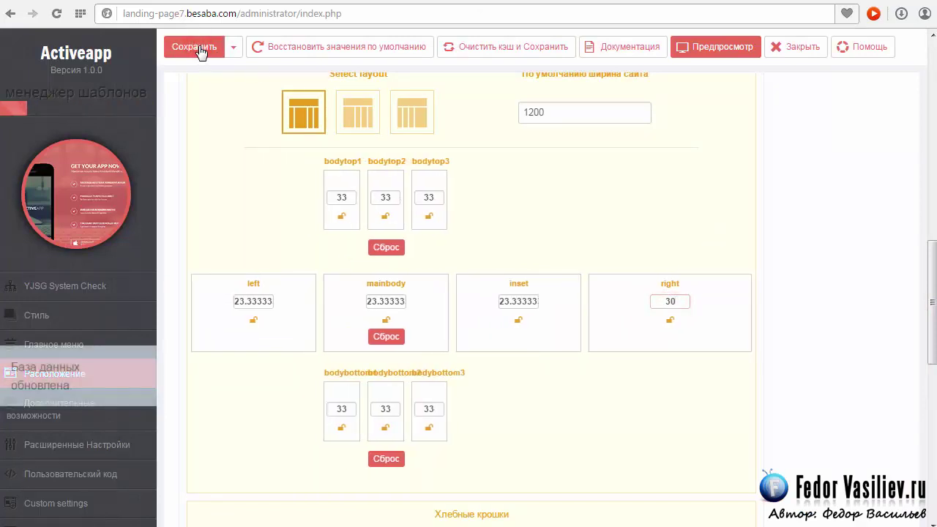
pyautogui.click(777, 51)
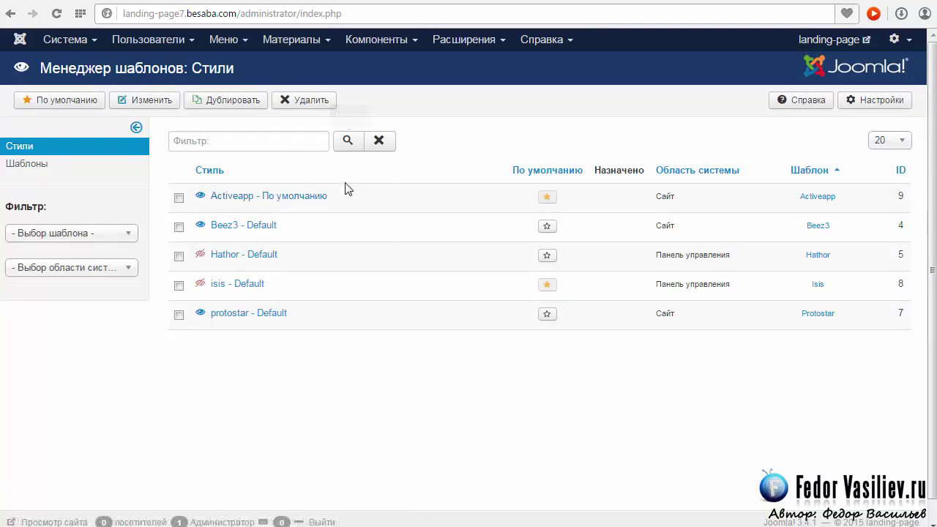
# Reopen the Login Form module from the module manager
pyautogui.click(460, 40)
pyautogui.click(483, 96)
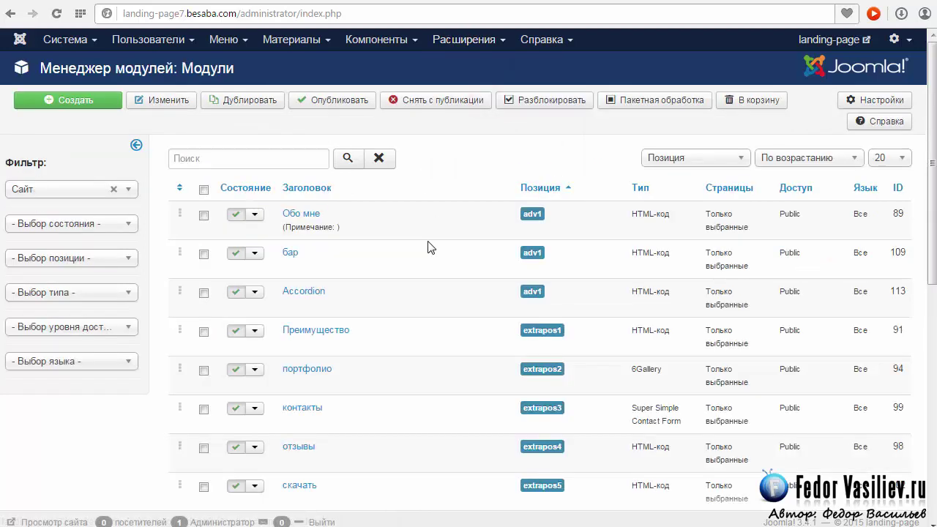
pyautogui.scroll(-10, 422, 249)
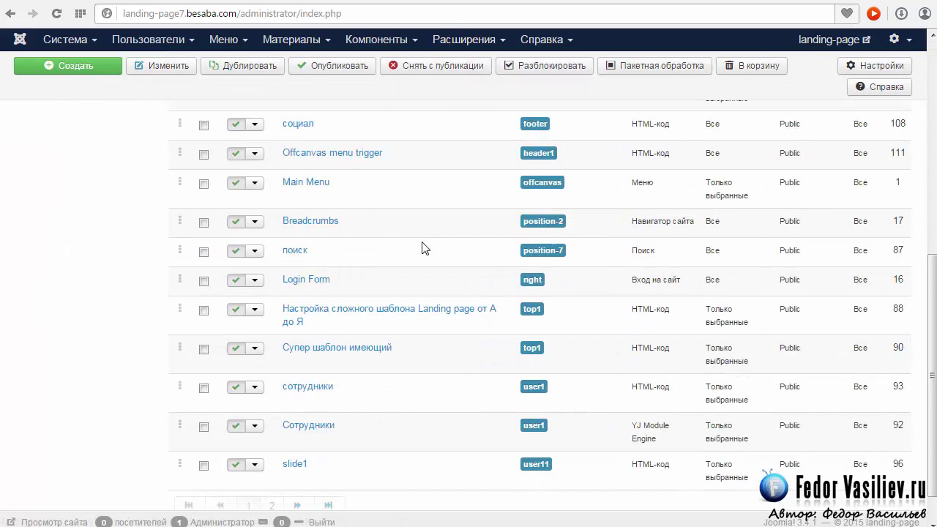
pyautogui.scroll(-1, 422, 249)
pyautogui.click(313, 237)
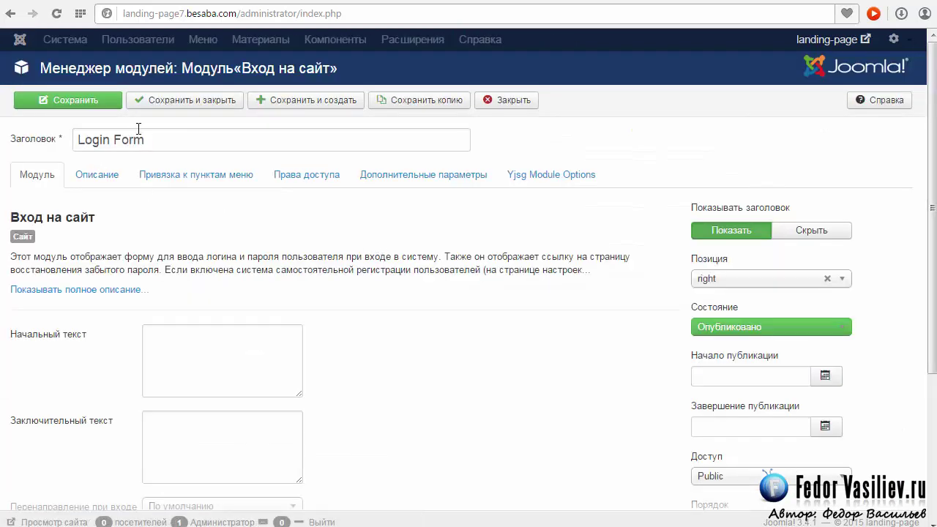
# Restrict the Login Form module to selected pages only, leaving just the Аддоны menu item ticked
pyautogui.click(112, 175)
pyautogui.click(218, 176)
pyautogui.click(234, 212)
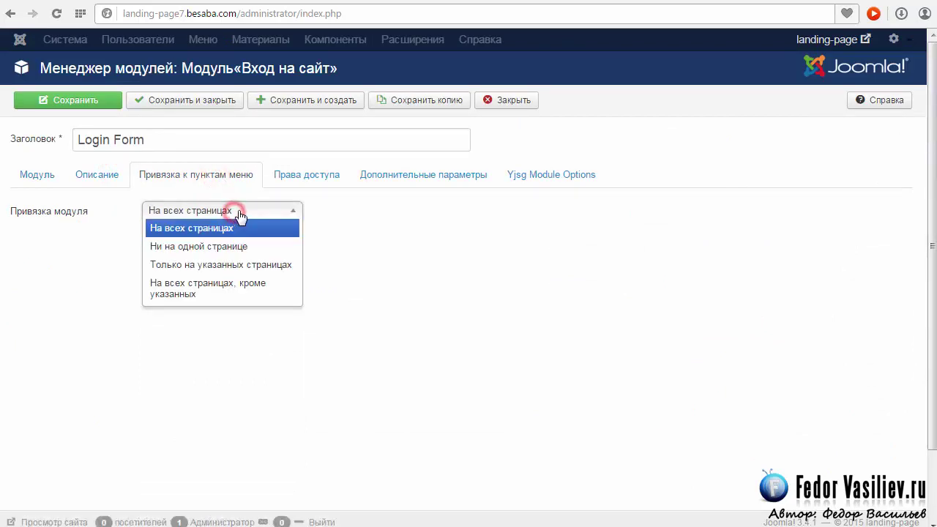
pyautogui.click(236, 265)
pyautogui.click(208, 306)
pyautogui.click(232, 323)
pyautogui.click(259, 341)
pyautogui.click(234, 362)
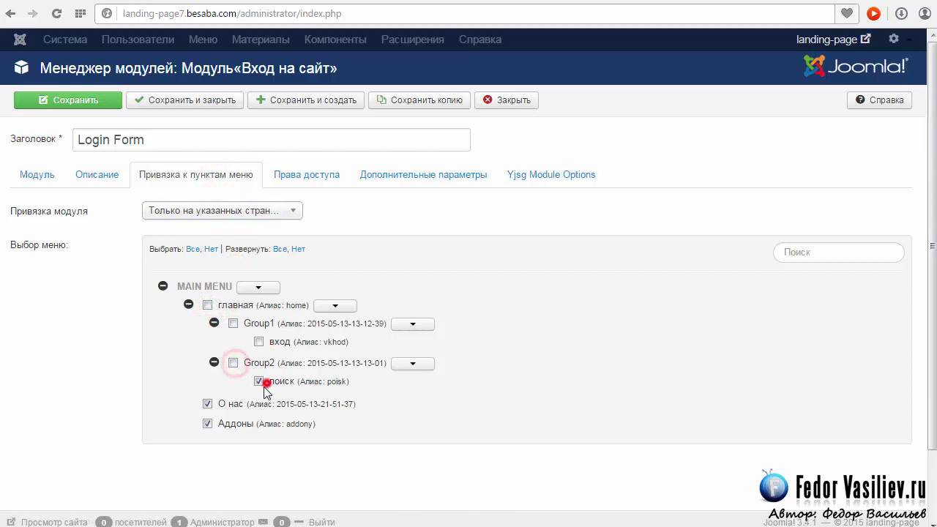
pyautogui.click(208, 403)
pyautogui.click(259, 382)
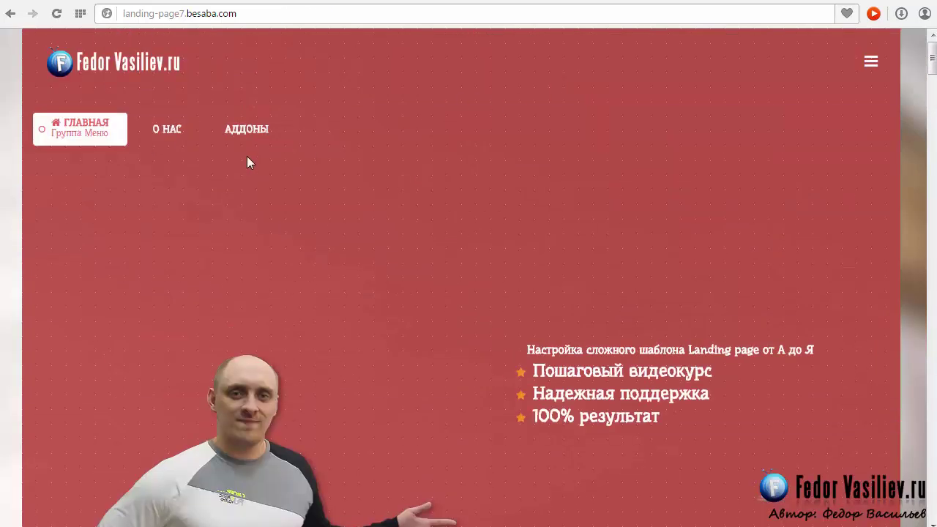
# Open the site's Аддоны page and check the Login Form module on it
pyautogui.click(252, 129)
pyautogui.scroll(-2, 140, 295)
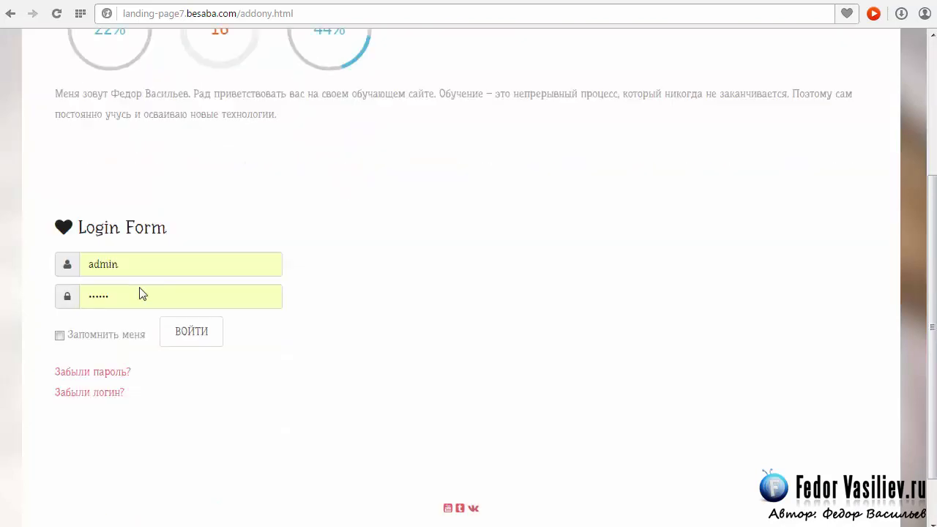
# Return to the administration area and open the Activeapp template's layout settings
pyautogui.hotkey('ctrl', 'Tab')
pyautogui.click(448, 41)
pyautogui.click(473, 133)
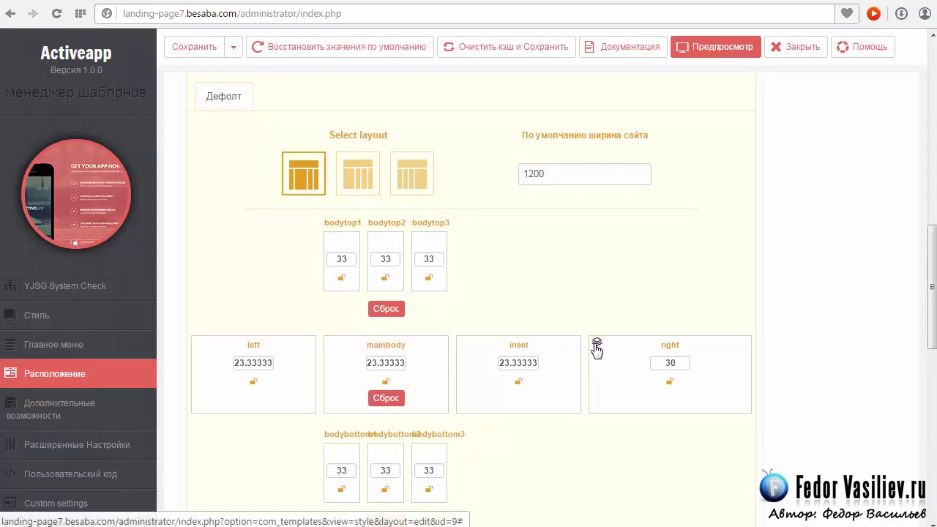
# Examine the module chrome options and their description for the right position
pyautogui.click(596, 343)
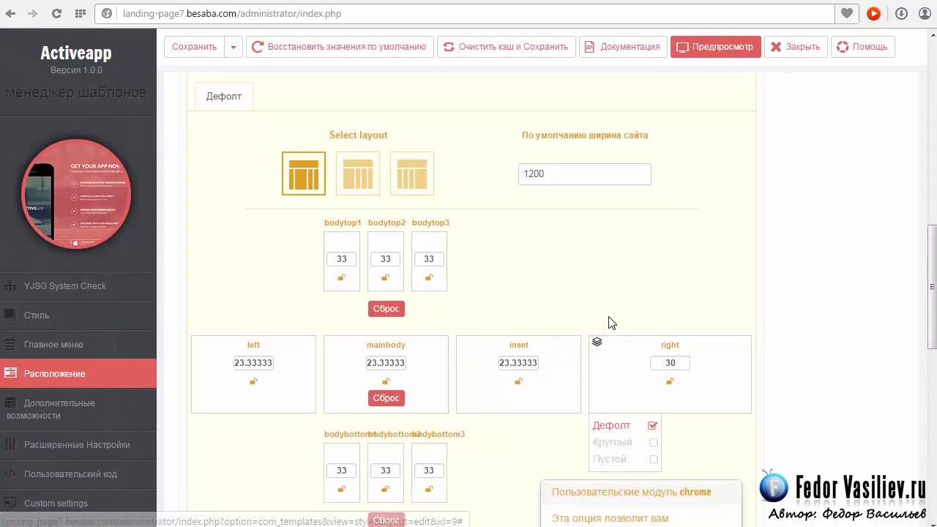
pyautogui.click(825, 326)
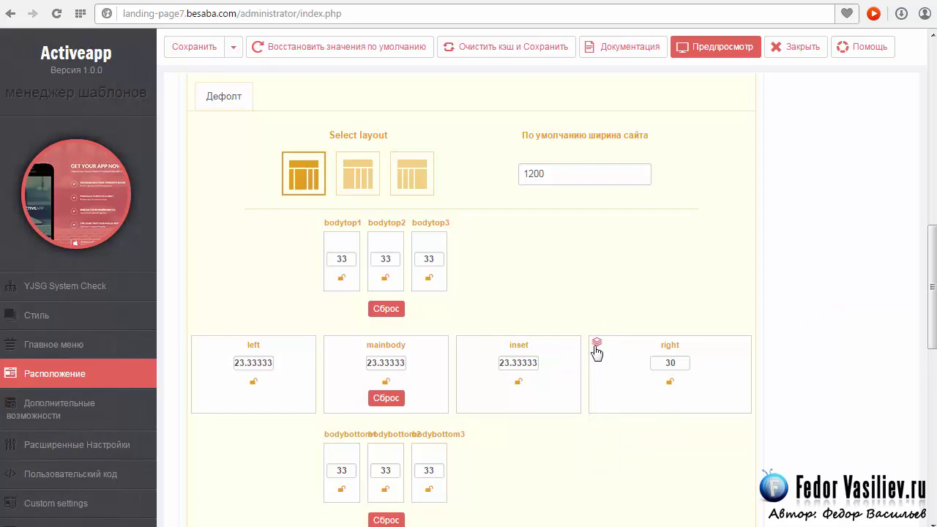
pyautogui.click(596, 344)
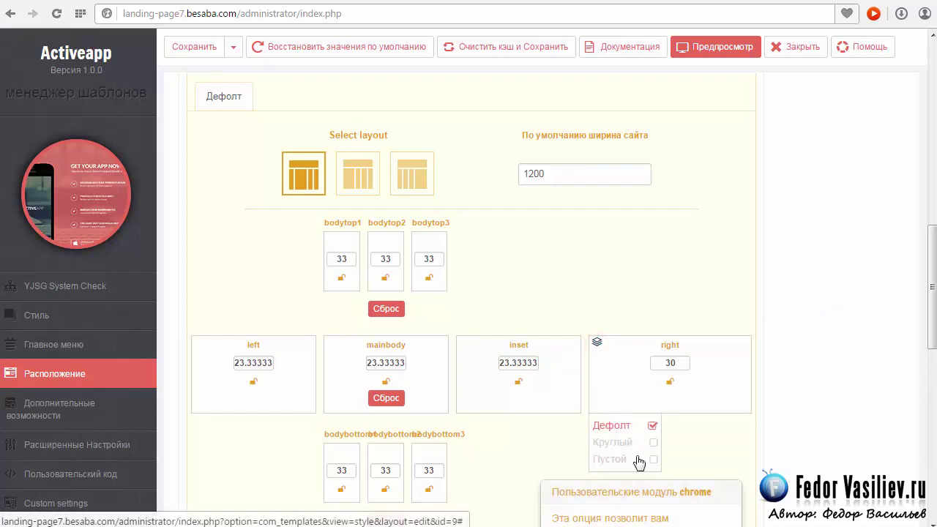
pyautogui.scroll(-3, 715, 428)
pyautogui.scroll(1, 707, 426)
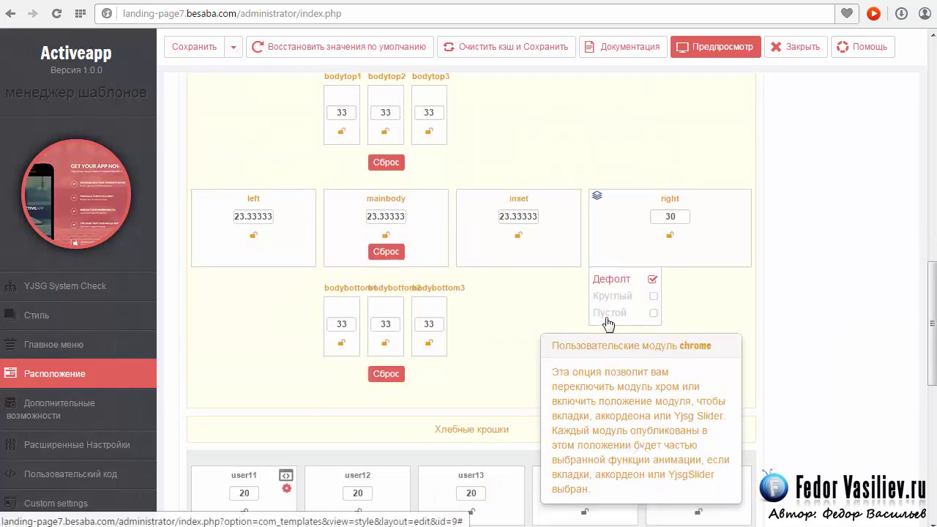
pyautogui.click(530, 315)
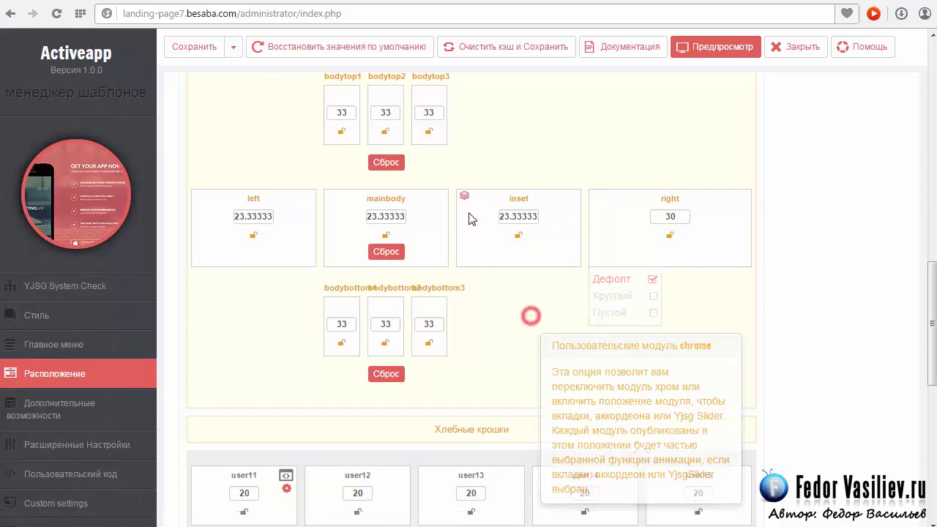
# Compare the module chrome options available for the inset and user12 positions
pyautogui.click(464, 196)
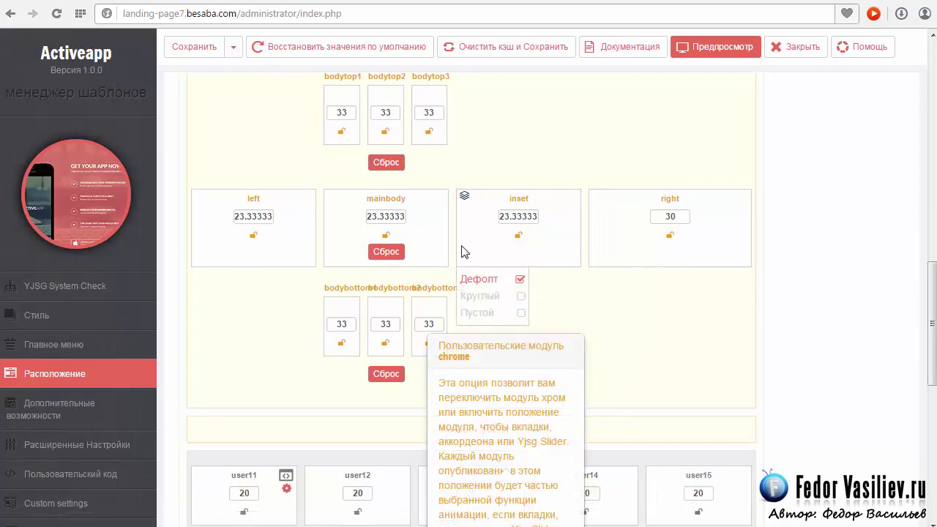
pyautogui.click(506, 132)
pyautogui.scroll(-2, 410, 340)
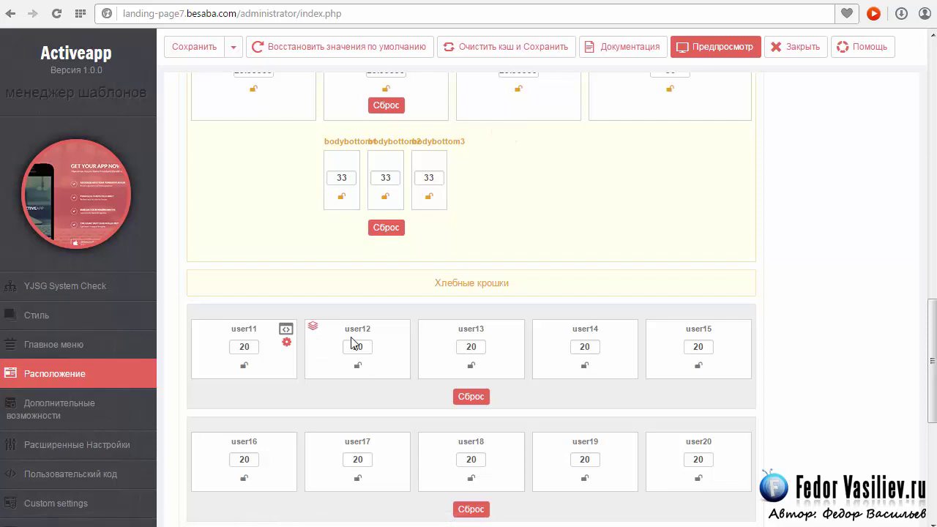
pyautogui.click(312, 326)
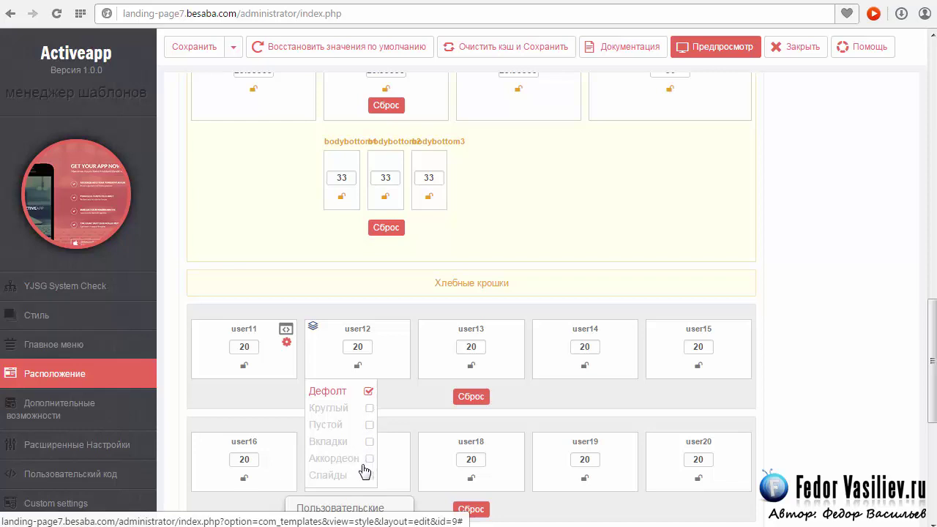
pyautogui.click(506, 243)
# Set the right position's module chrome to Пустой and save the template
pyautogui.scroll(3, 677, 325)
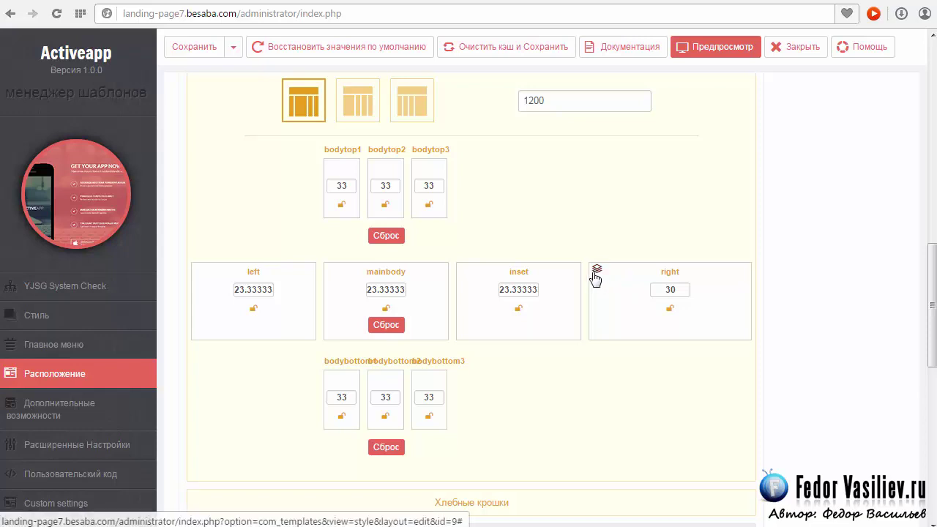
pyautogui.click(597, 269)
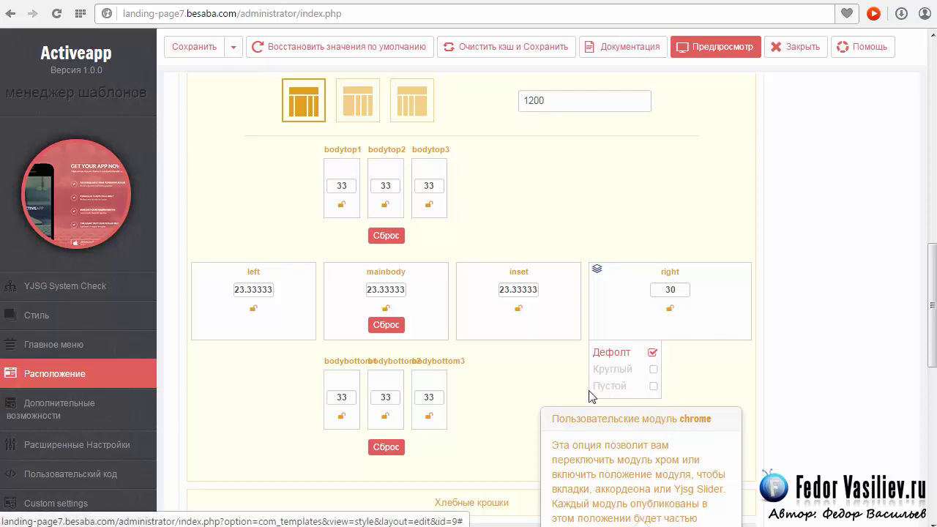
pyautogui.click(652, 386)
pyautogui.scroll(-1, 633, 395)
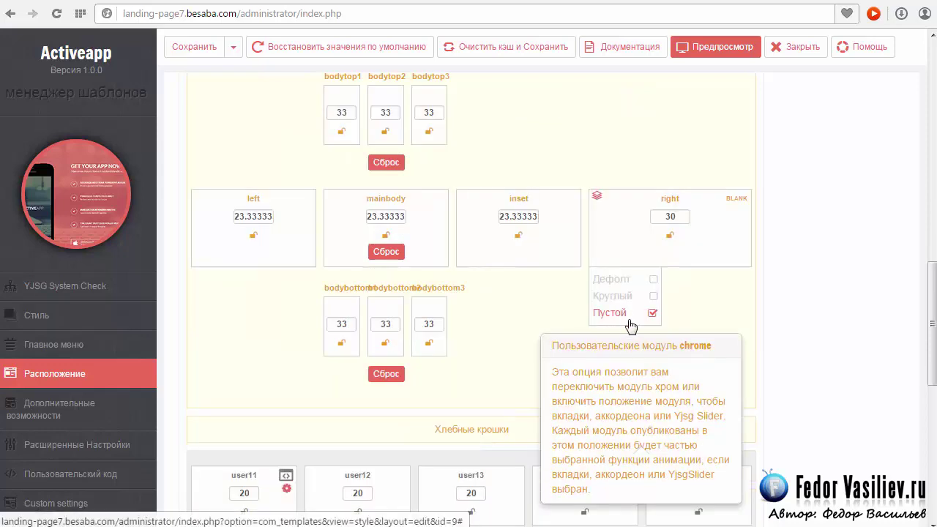
pyautogui.click(550, 315)
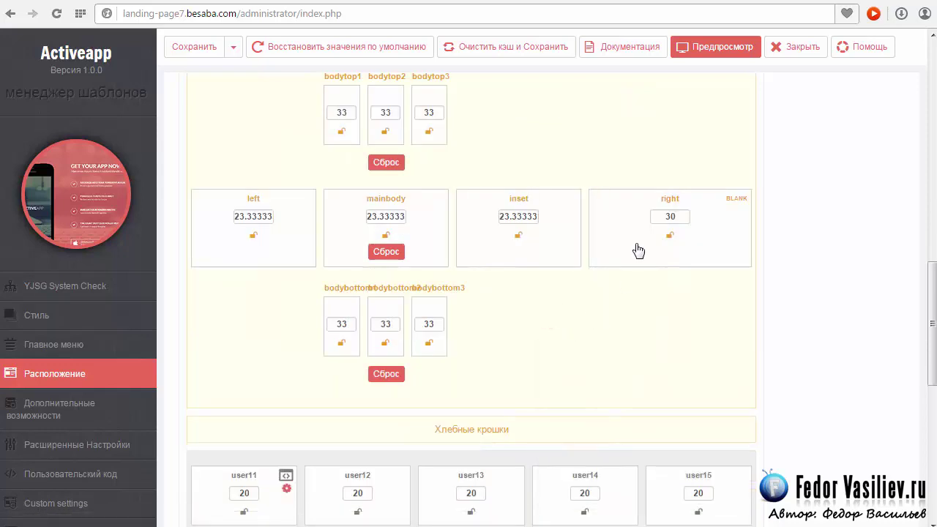
pyautogui.click(193, 47)
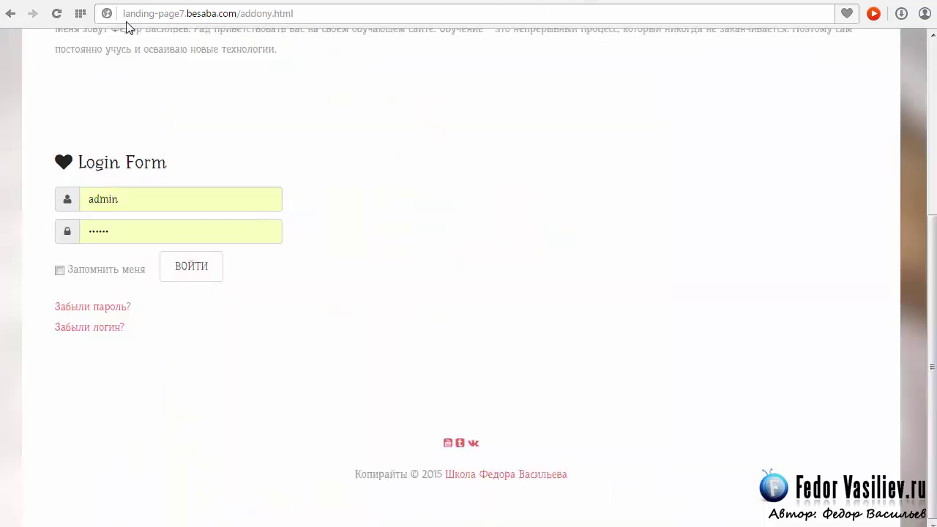
# Reload the site's Аддоны page and examine the Login Form module with the Пустой chrome style
pyautogui.click(58, 16)
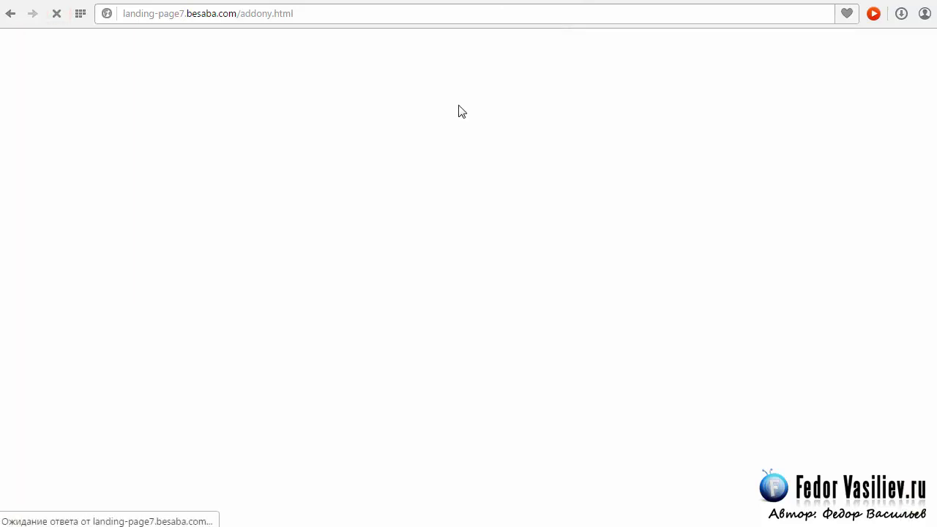
pyautogui.scroll(-3, 450, 140)
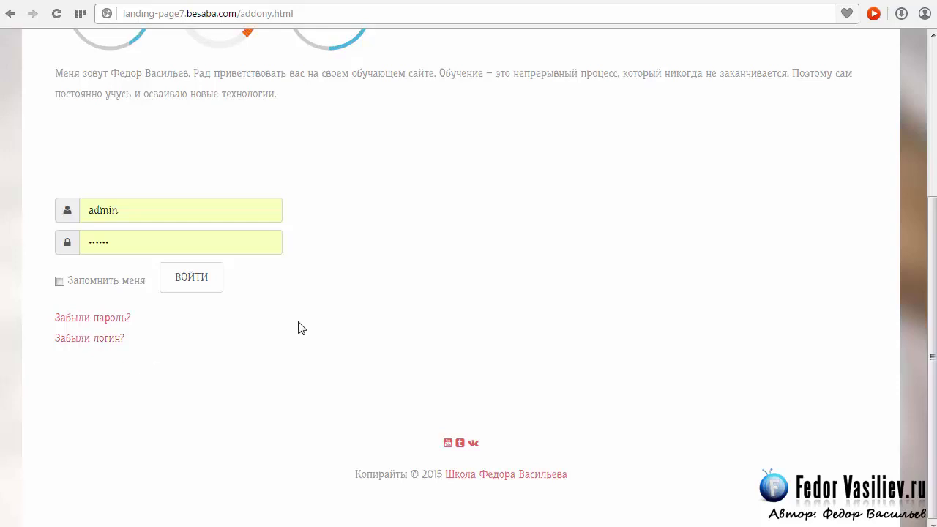
pyautogui.scroll(1, 316, 325)
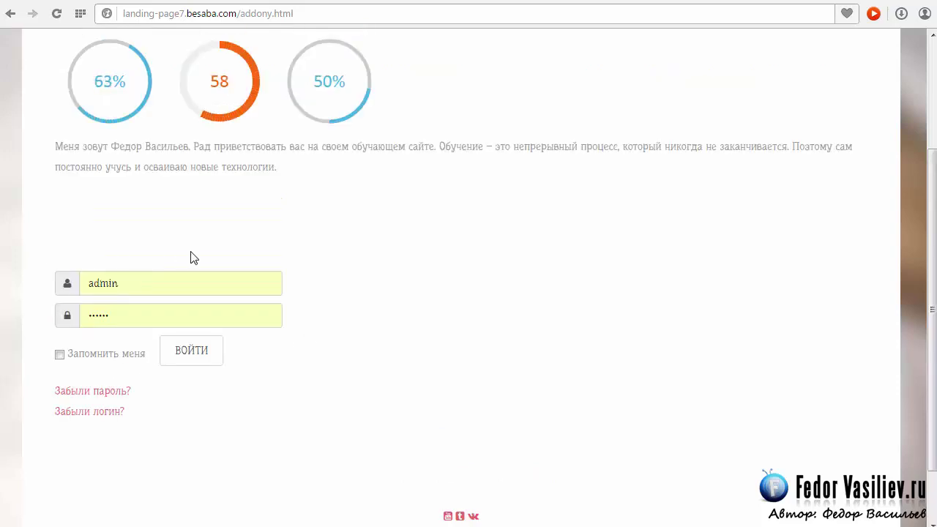
pyautogui.scroll(-1, 190, 258)
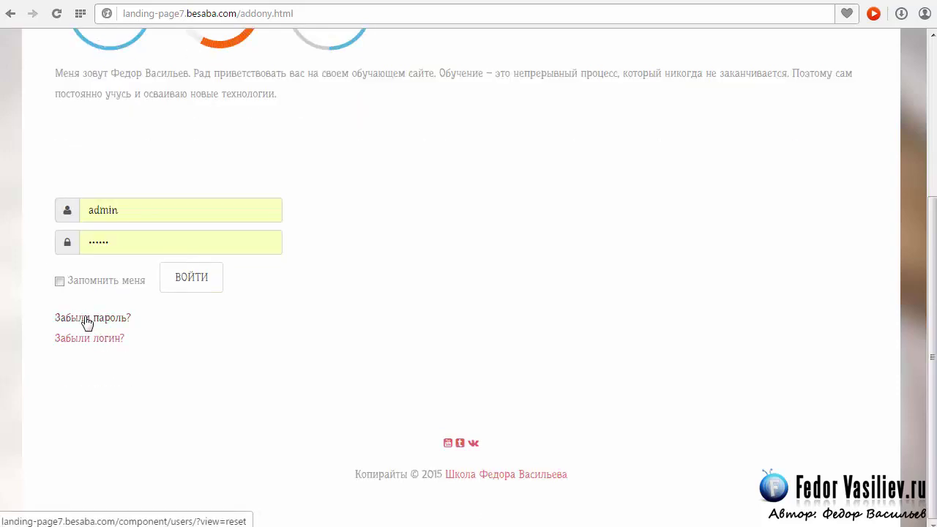
pyautogui.click(122, 241)
pyautogui.click(142, 209)
pyautogui.click(396, 223)
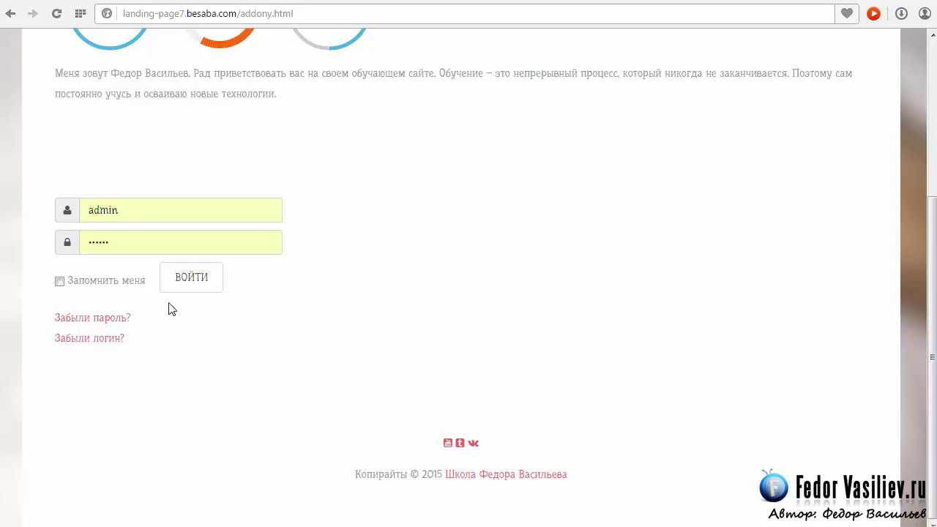
pyautogui.scroll(1, 229, 305)
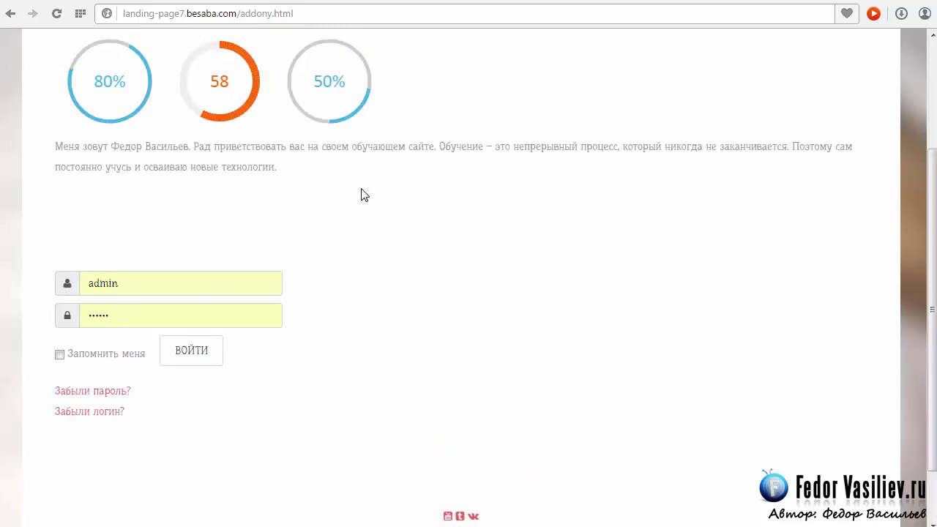
# Return to the template layout, set the right position's module chrome to Круглый and save
pyautogui.click(500, 3)
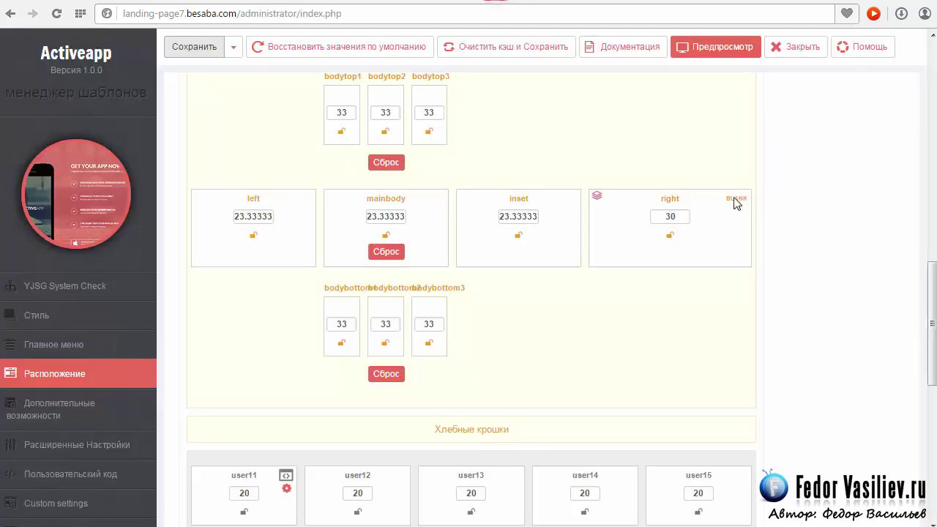
pyautogui.click(597, 196)
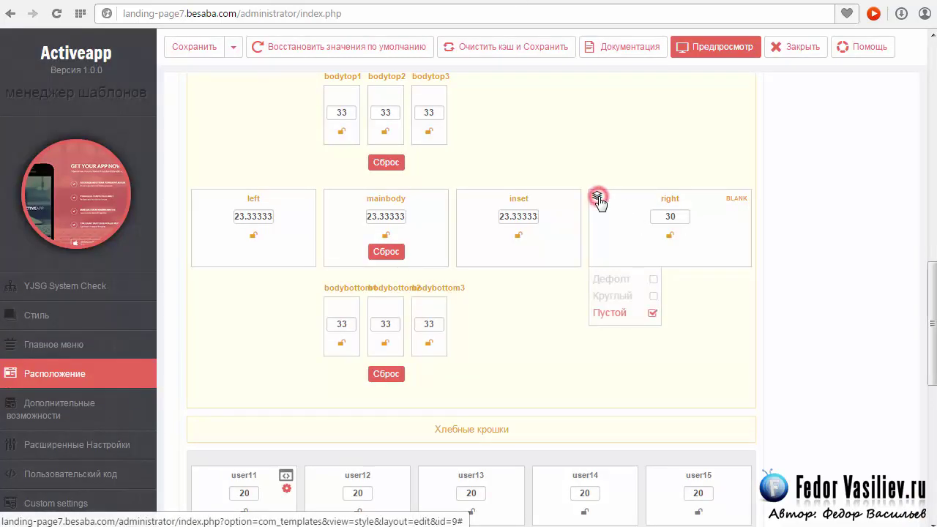
pyautogui.click(653, 295)
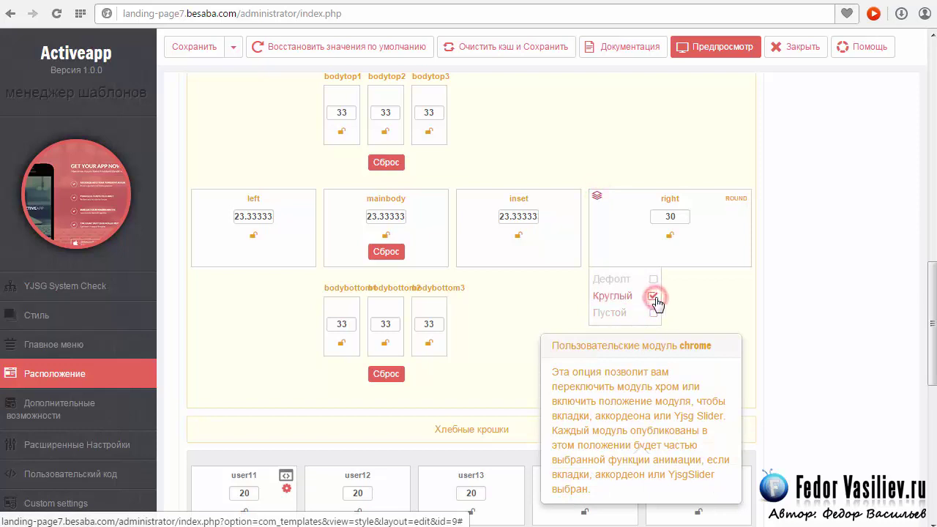
pyautogui.click(688, 296)
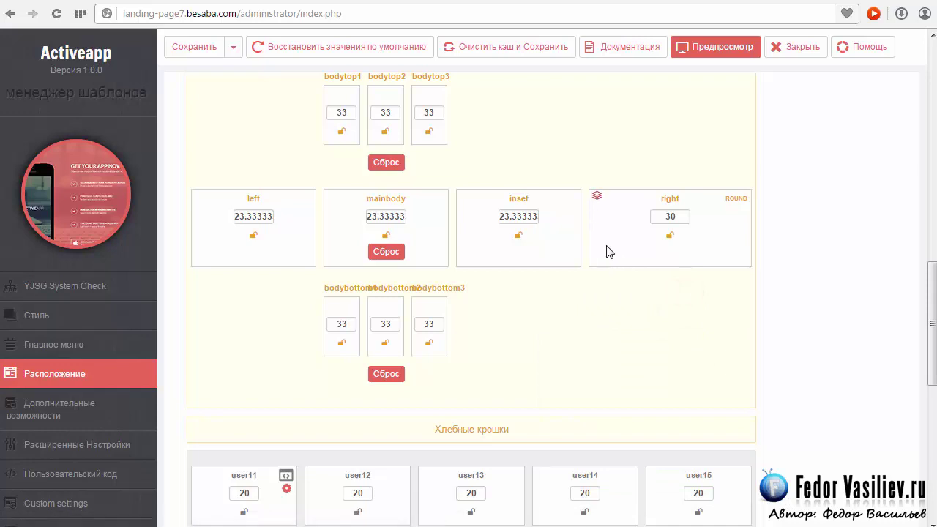
pyautogui.click(173, 46)
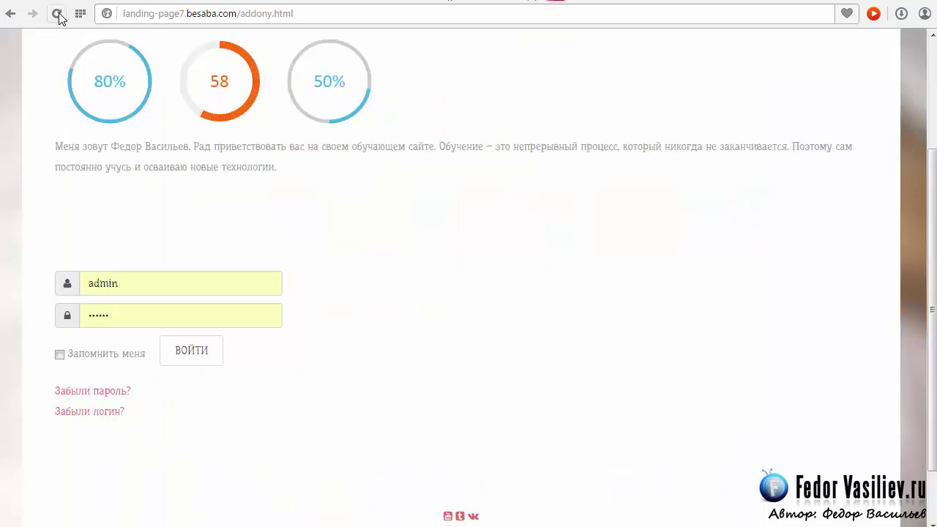
# Reload the Аддоны page and examine the Login Form module with the Круглый chrome style
pyautogui.click(57, 14)
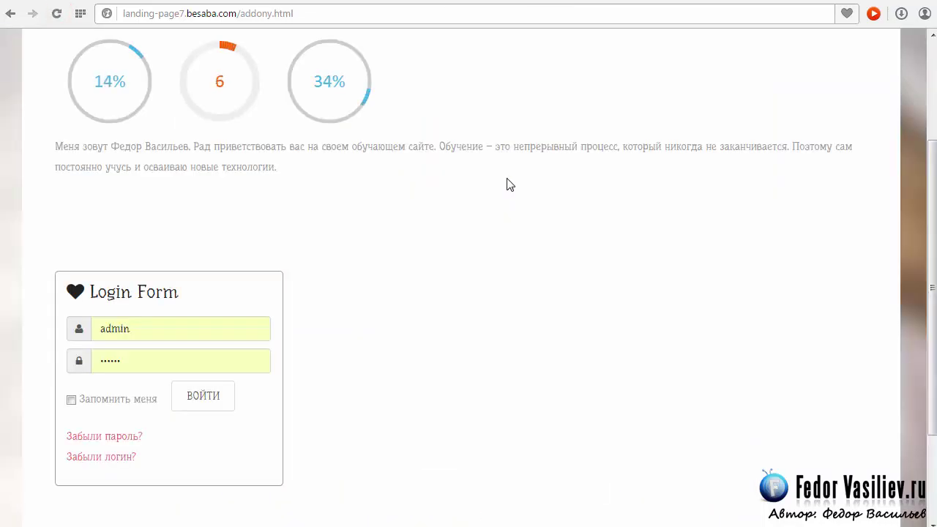
pyautogui.scroll(-1, 297, 332)
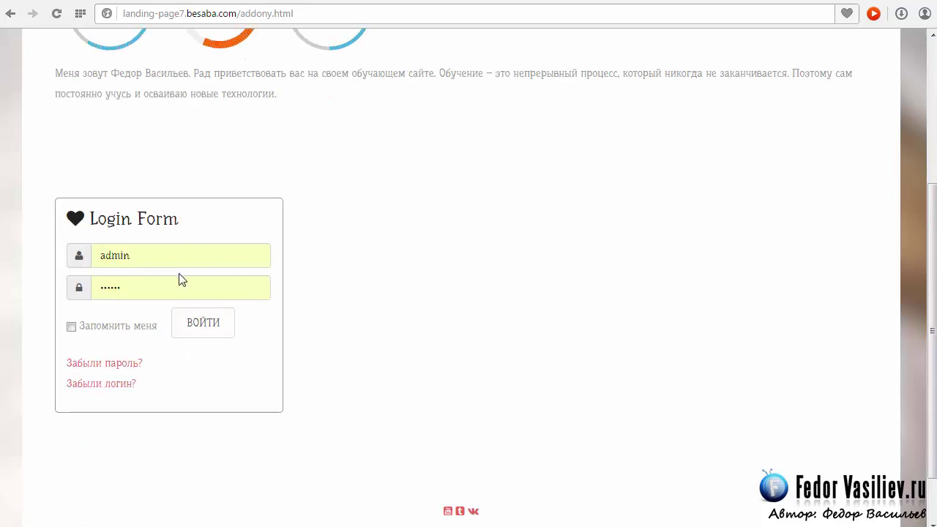
pyautogui.scroll(3, 412, 280)
pyautogui.scroll(-3, 567, 251)
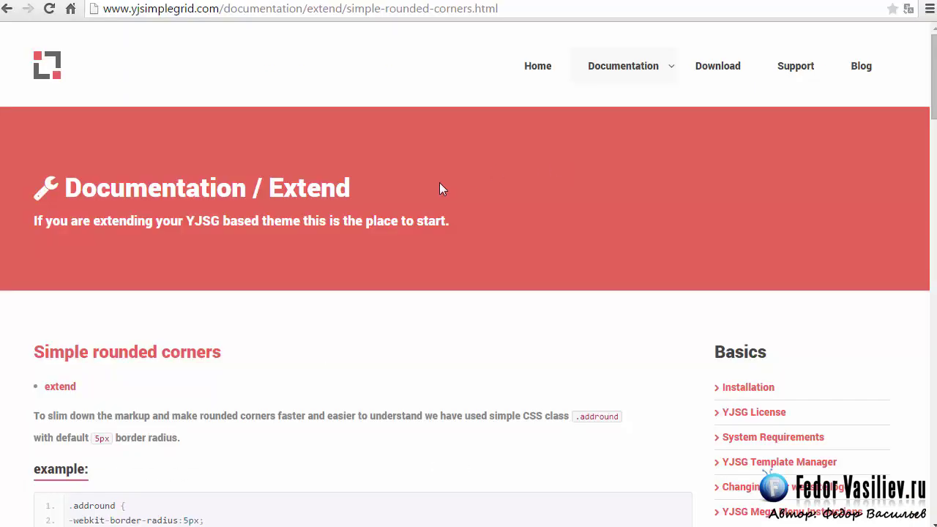
# Read the YJSG documentation on simple rounded corners, including the activation instructions and the styled Login Form examples
pyautogui.scroll(-7, 439, 189)
pyautogui.scroll(2, 757, 220)
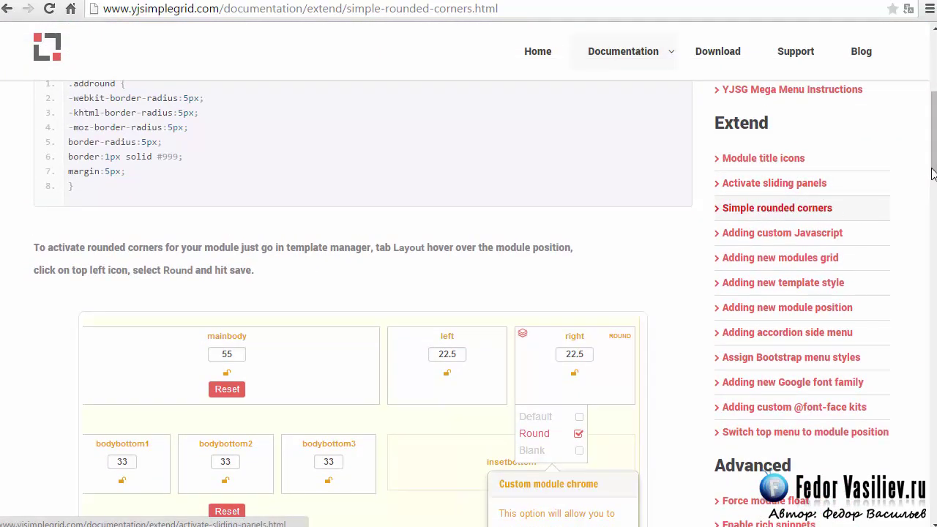
pyautogui.click(930, 271)
pyautogui.moveTo(929, 271); pyautogui.dragTo(930, 284)
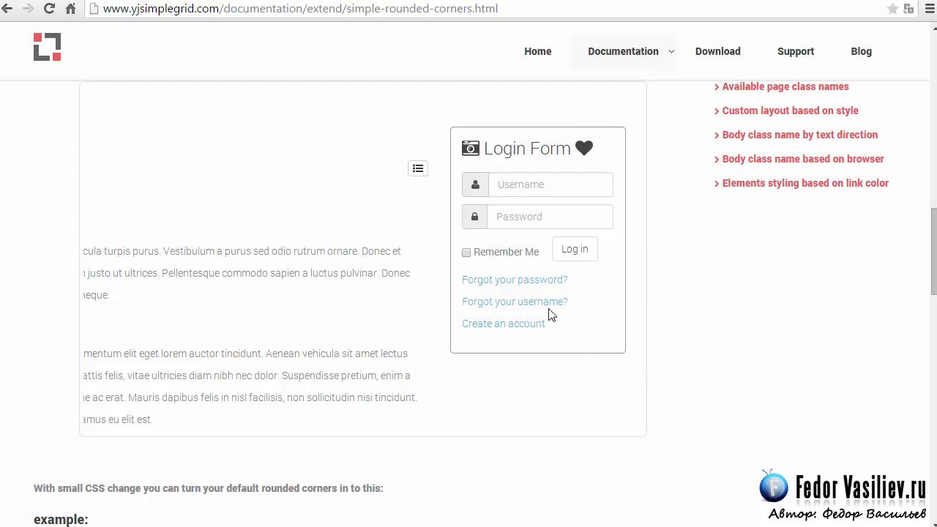
pyautogui.moveTo(933, 251); pyautogui.dragTo(934, 377)
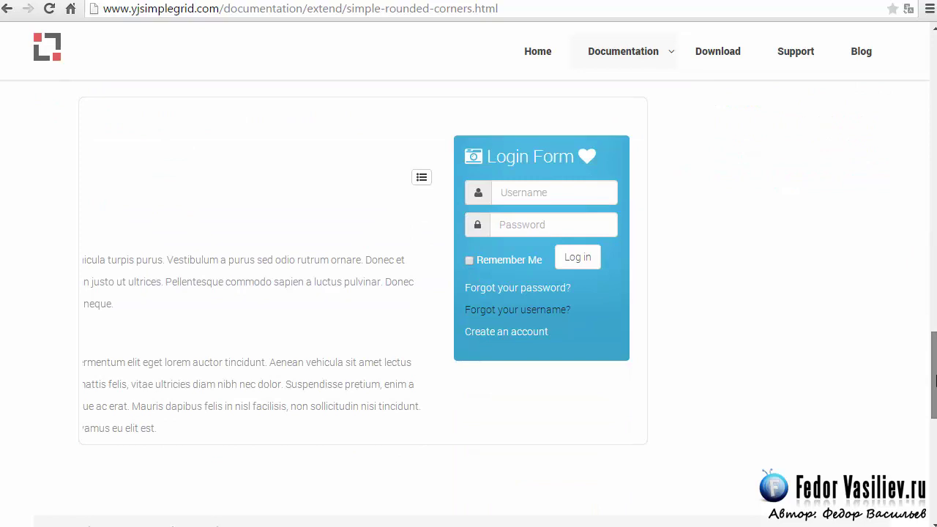
# Copy the complete 14-line .addround CSS example from the YJSG simple rounded corners page
pyautogui.moveTo(933, 381); pyautogui.dragTo(934, 314)
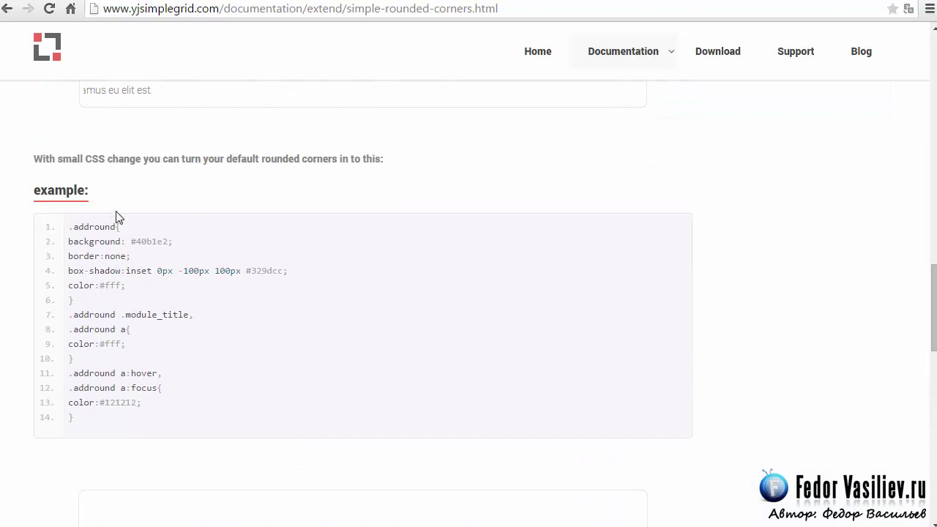
pyautogui.moveTo(74, 421); pyautogui.dragTo(69, 231)
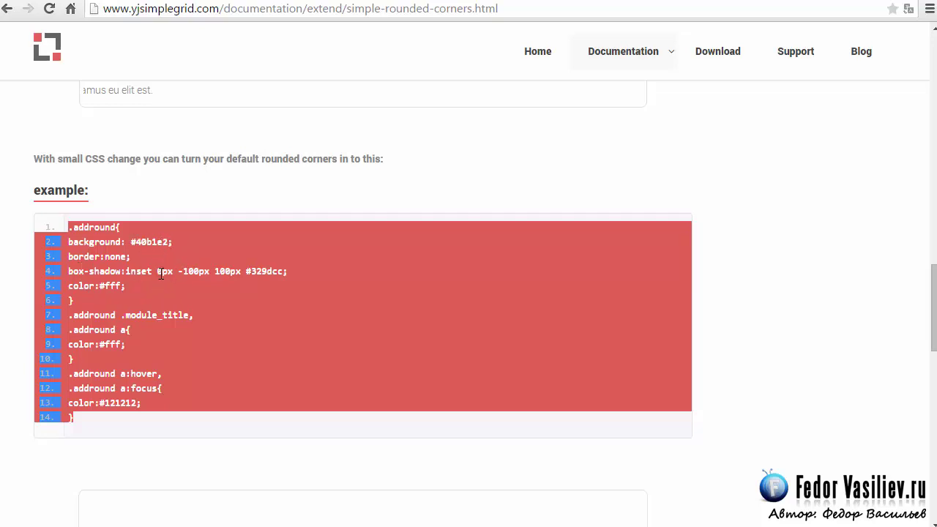
pyautogui.rightClick(95, 222)
pyautogui.click(131, 236)
pyautogui.click(237, 307)
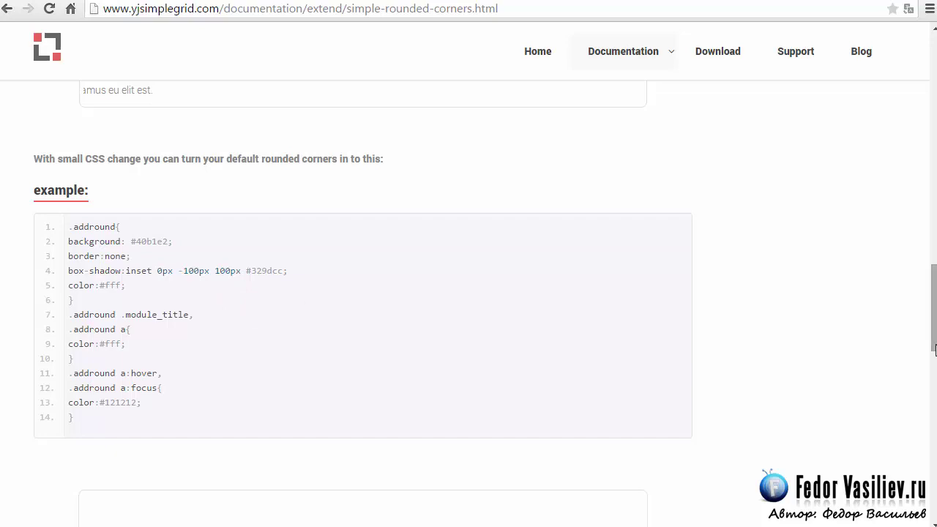
pyautogui.click(908, 10)
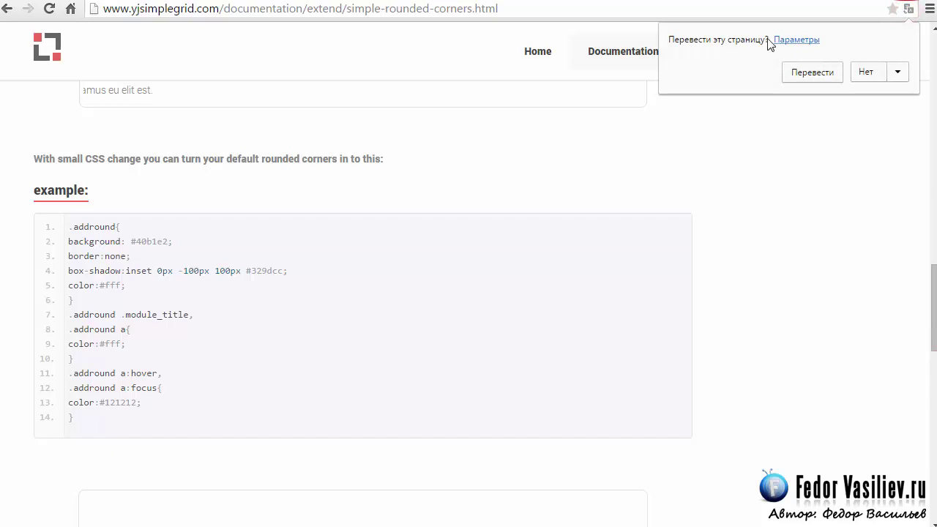
pyautogui.click(819, 228)
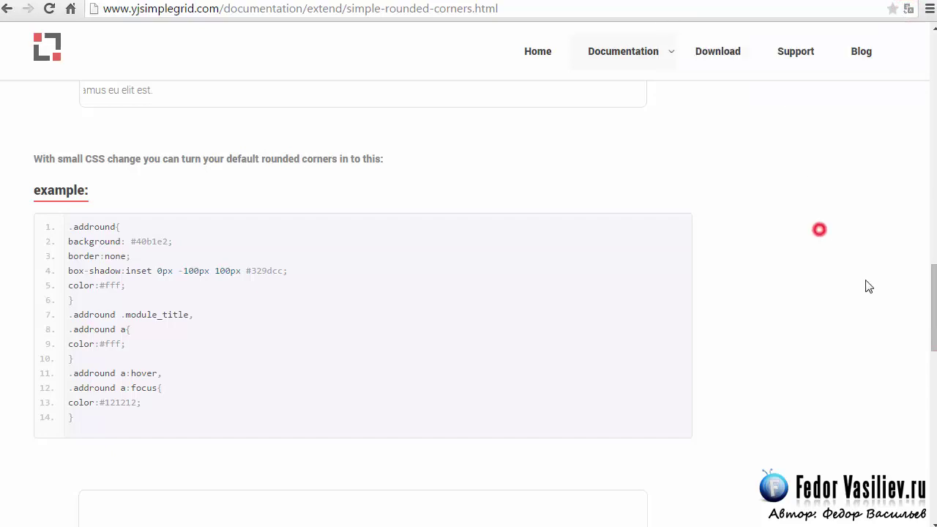
pyautogui.click(66, 256)
pyautogui.click(71, 286)
pyautogui.moveTo(78, 417); pyautogui.dragTo(55, 233)
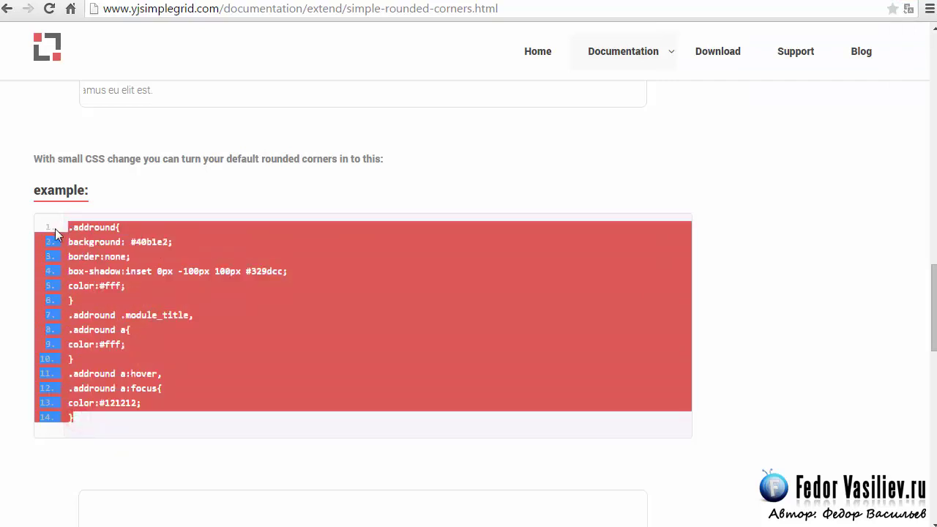
pyautogui.click(110, 270)
pyautogui.moveTo(81, 418); pyautogui.dragTo(63, 221)
pyautogui.rightClick(75, 229)
pyautogui.click(113, 239)
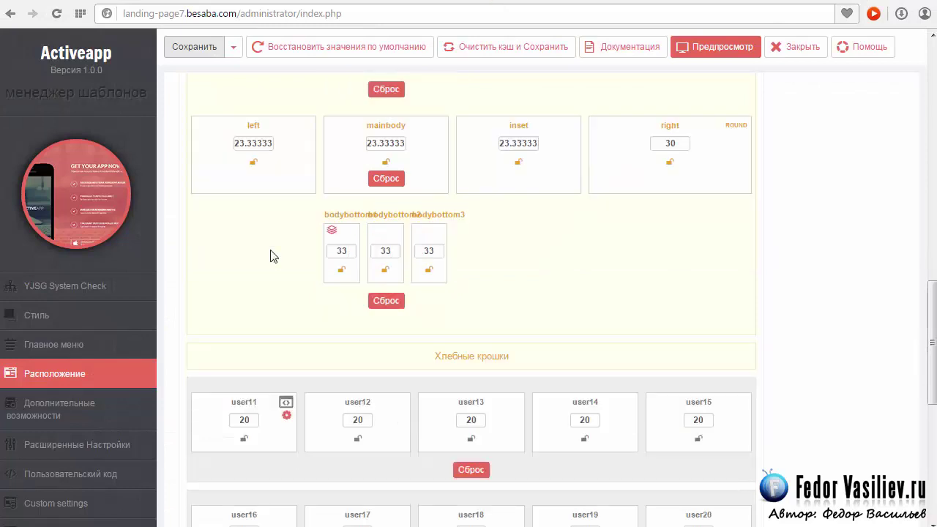
# Open the template's Пользовательский код settings and enlarge the Пользовательские CSS field
pyautogui.click(117, 480)
pyautogui.moveTo(419, 412)
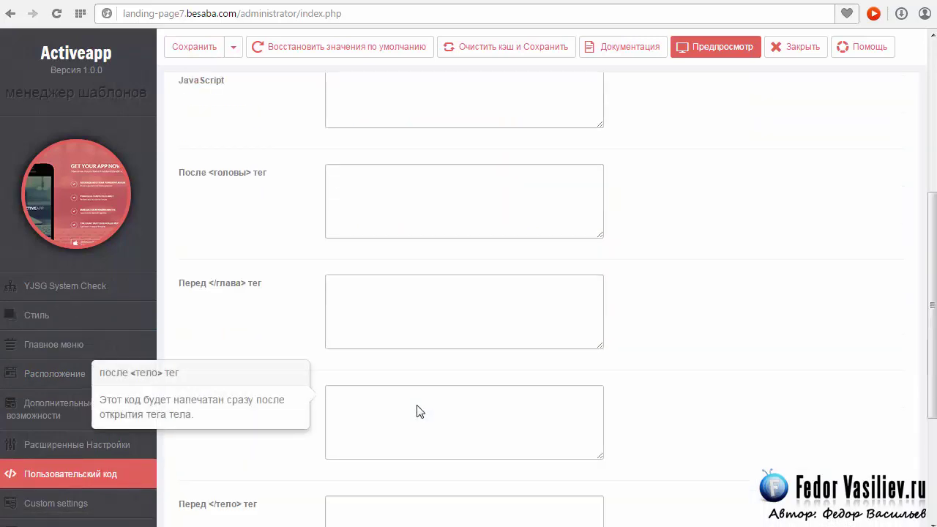
pyautogui.scroll(-2, 720, 379)
pyautogui.scroll(7, 717, 378)
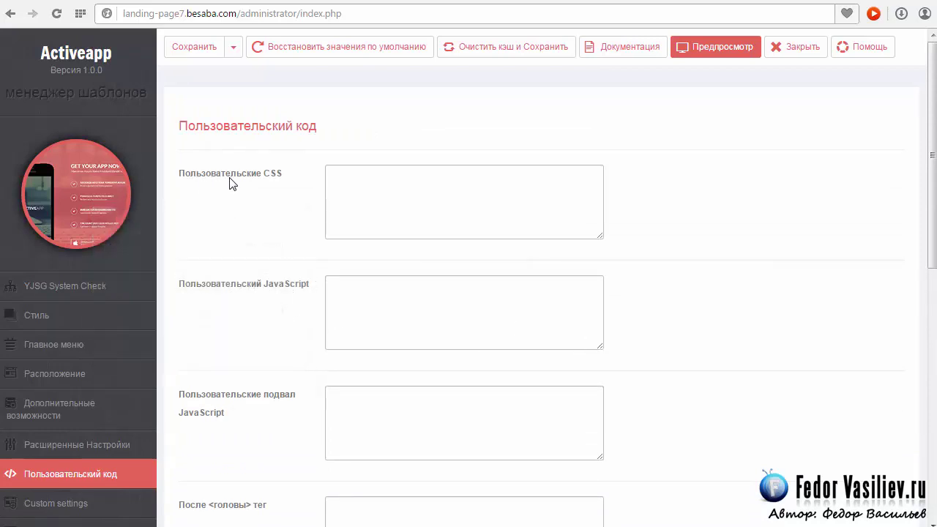
pyautogui.moveTo(600, 237); pyautogui.dragTo(639, 307)
pyautogui.moveTo(661, 341); pyautogui.dragTo(670, 372)
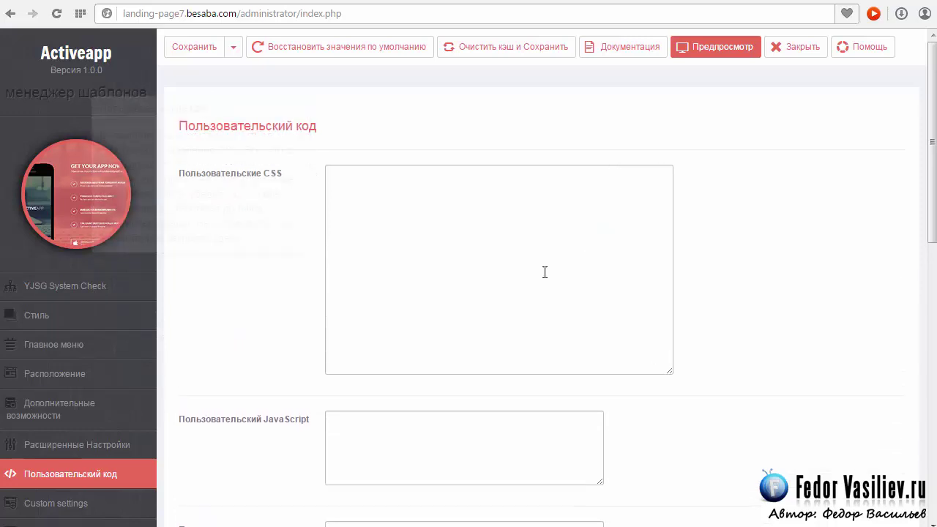
# Paste the copied .addround rules into the Пользовательские CSS field, enlarge it to fit all the code and save
pyautogui.rightClick(393, 191)
pyautogui.click(439, 268)
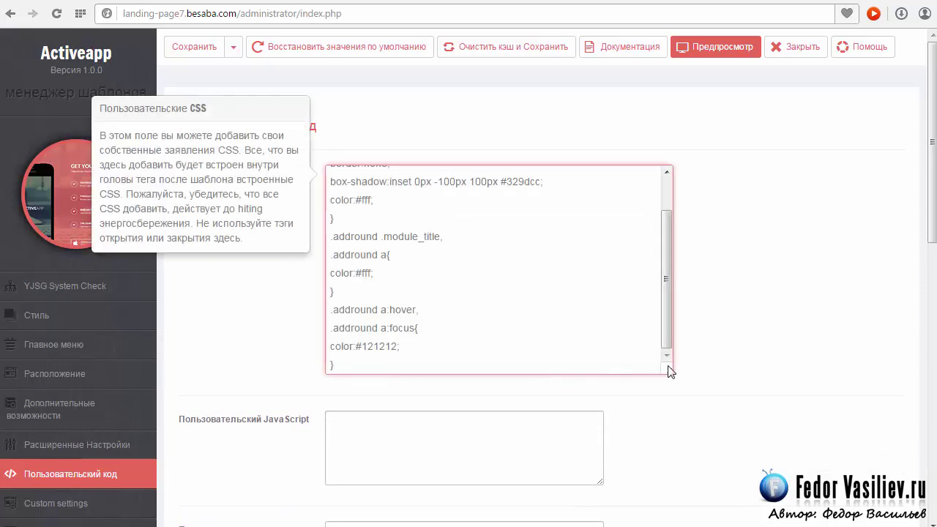
pyautogui.moveTo(669, 374); pyautogui.dragTo(701, 485)
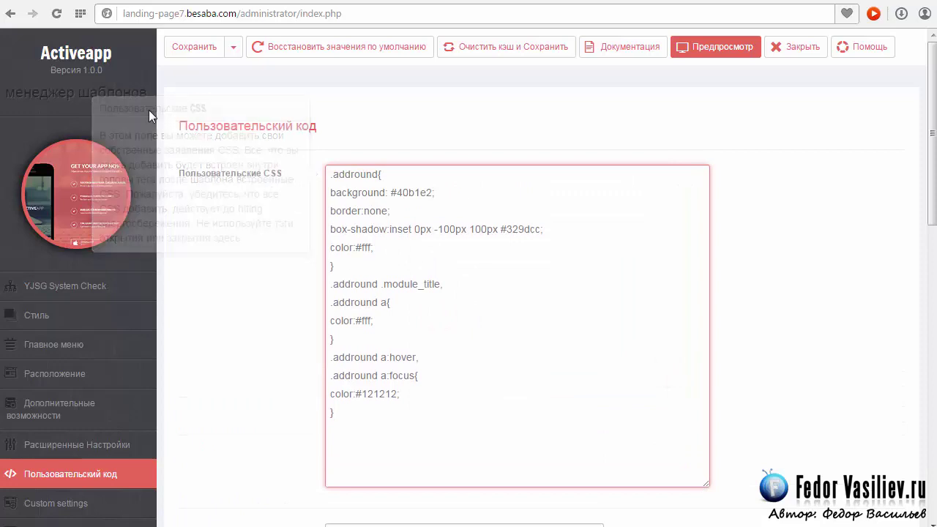
pyautogui.click(177, 49)
# Reload the site's Аддоны page and examine the Login Form module with the pasted .addround CSS
pyautogui.click(565, 3)
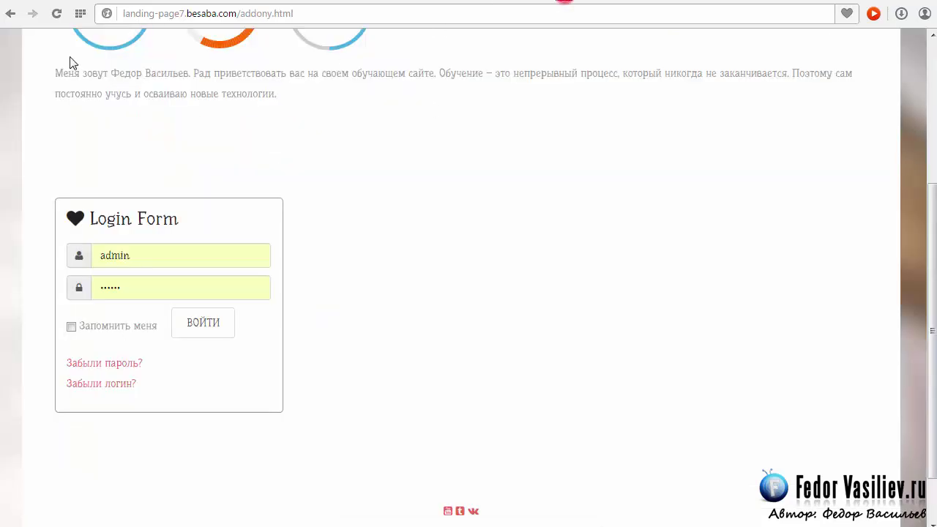
pyautogui.click(56, 14)
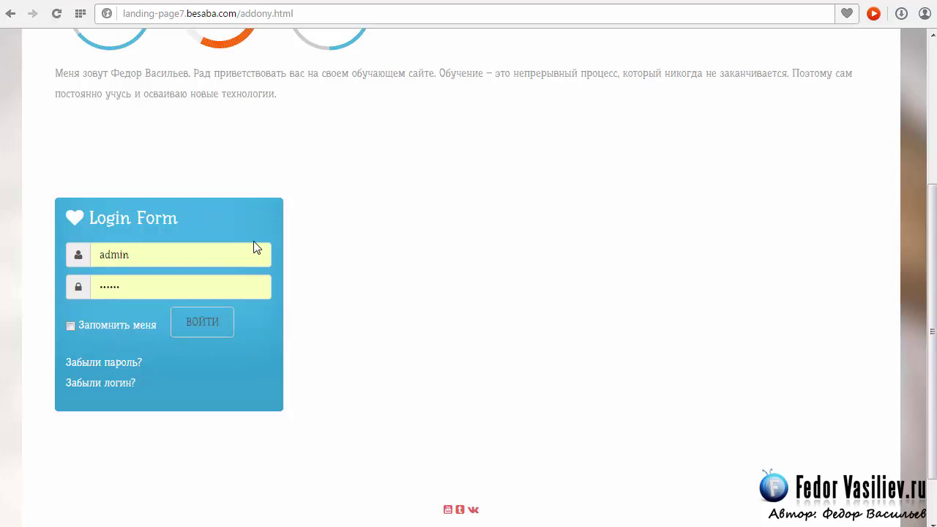
pyautogui.scroll(2, 454, 282)
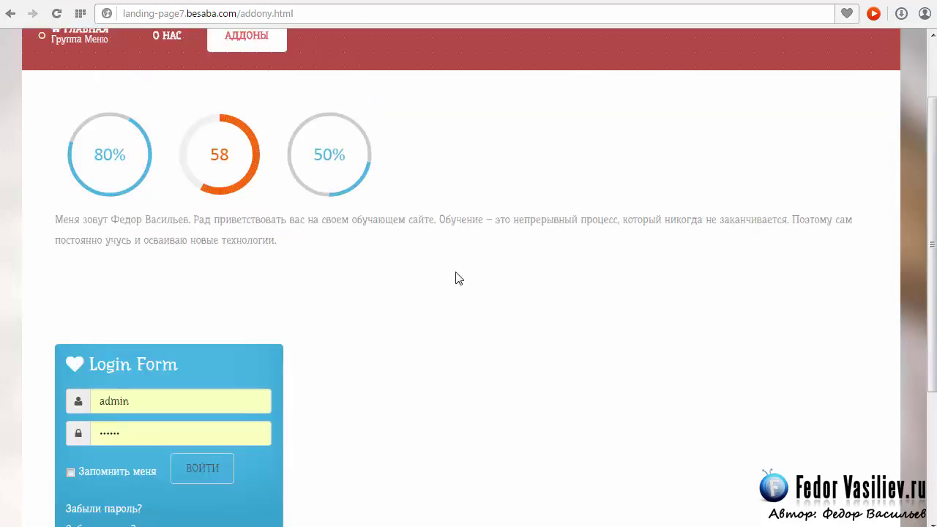
pyautogui.scroll(-2, 471, 221)
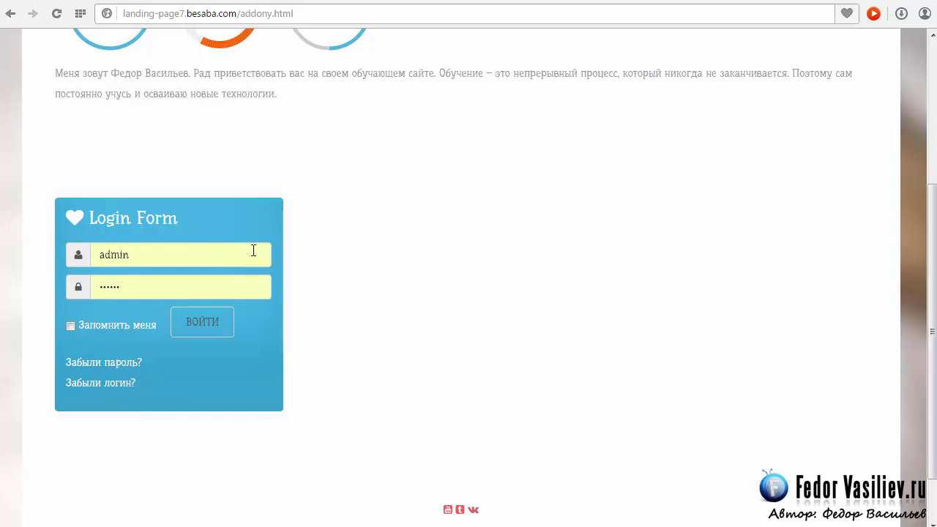
# Switch to the Yandex results for «цвет красный», try the shades ff4d00 and ffc299, and return to plain red
pyautogui.click(803, 1)
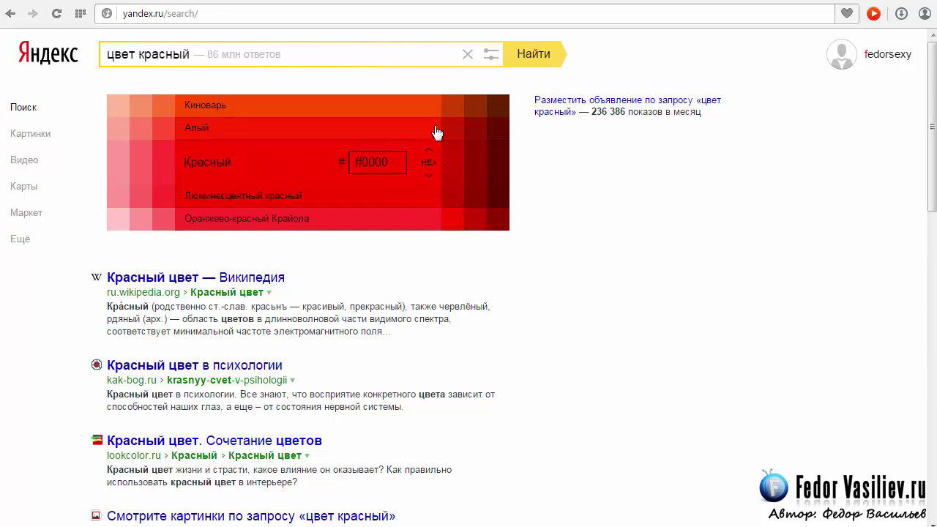
pyautogui.click(402, 107)
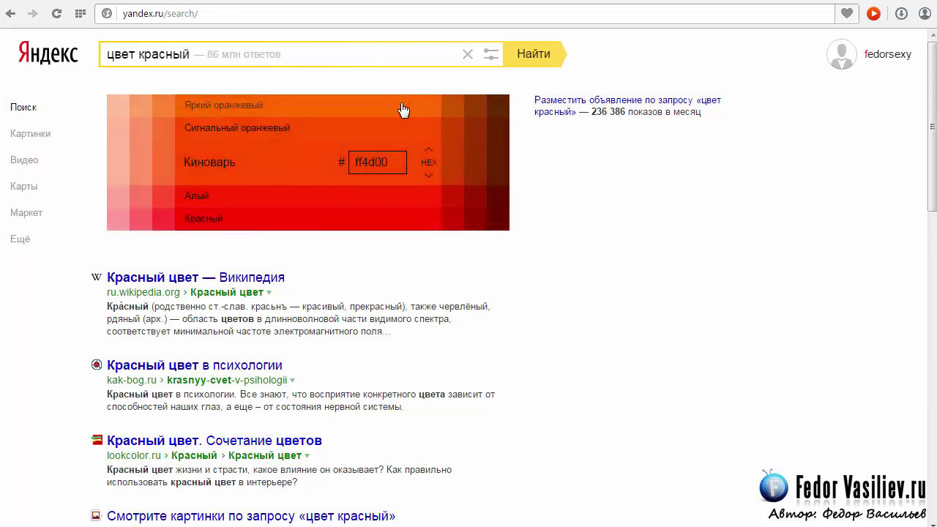
pyautogui.click(119, 108)
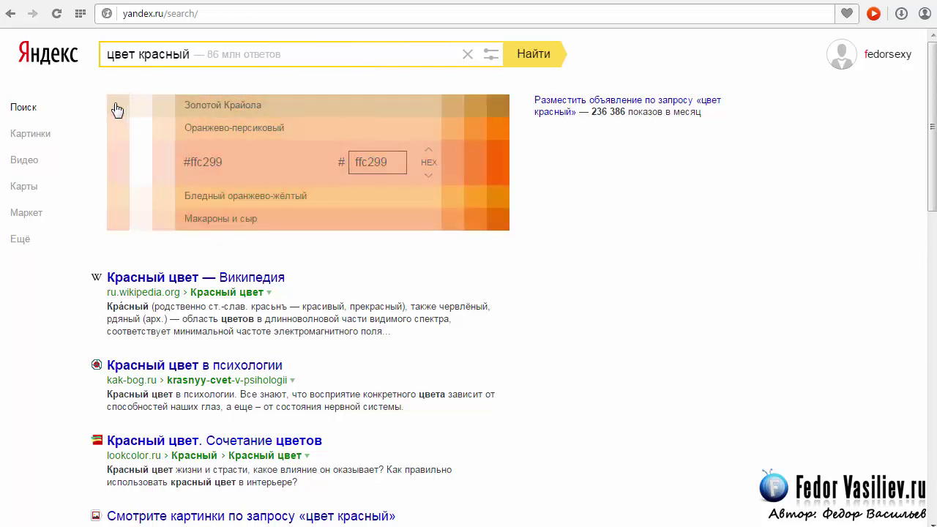
pyautogui.doubleClick(389, 161)
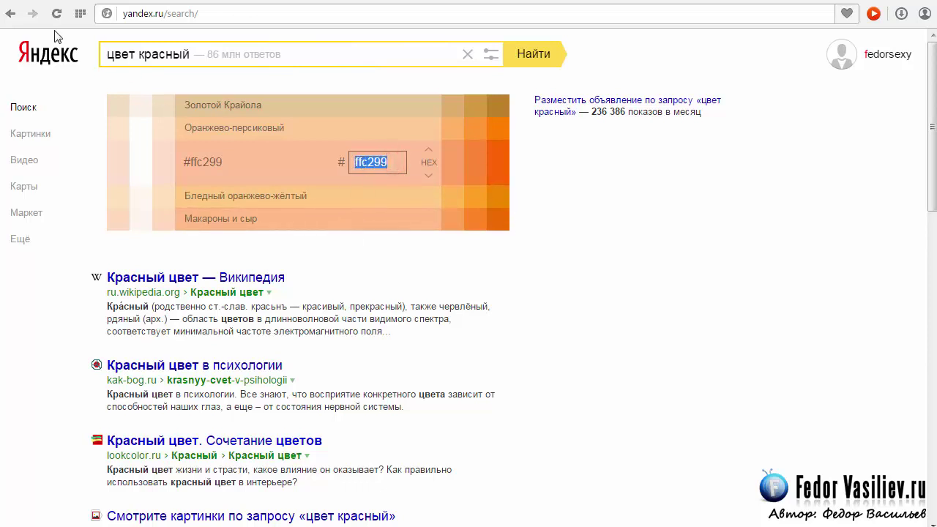
pyautogui.click(12, 13)
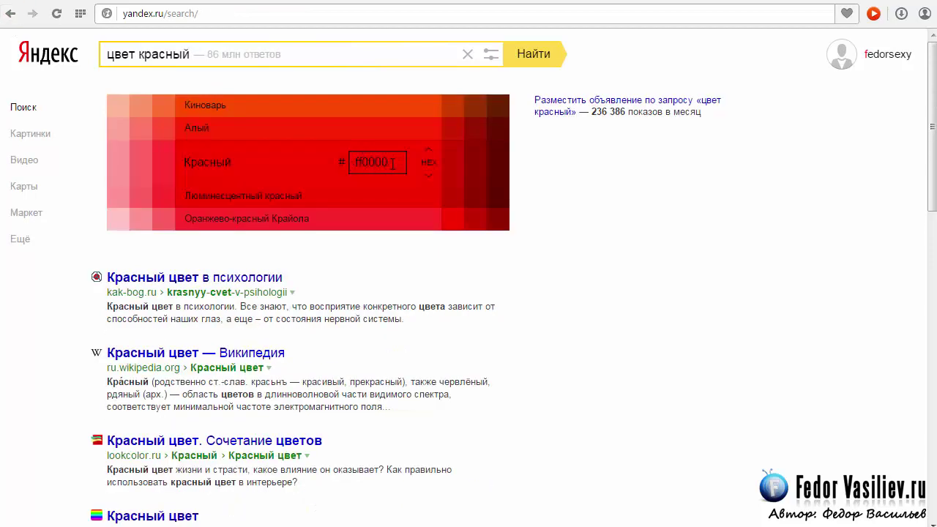
# Copy the red colour's hex code ff0000 from the Yandex colour picker
pyautogui.moveTo(392, 161); pyautogui.dragTo(345, 167)
pyautogui.rightClick(366, 160)
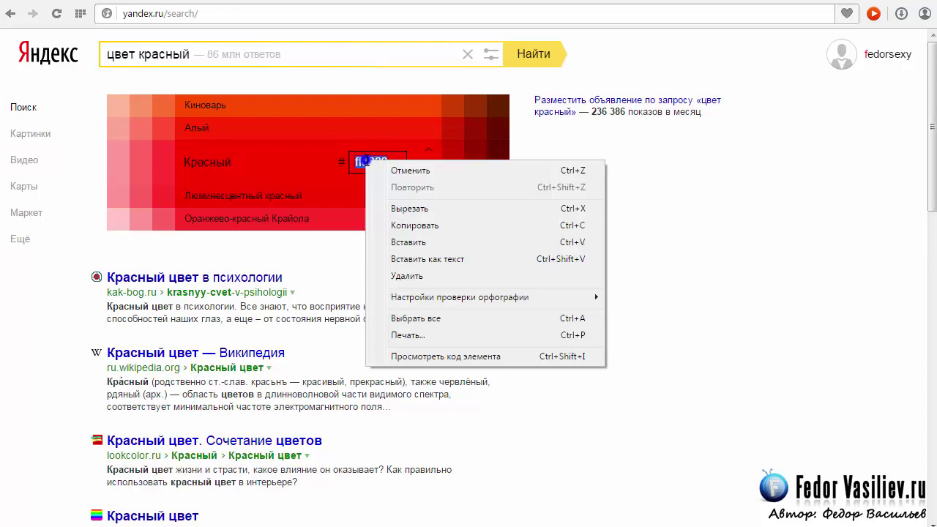
pyautogui.click(410, 225)
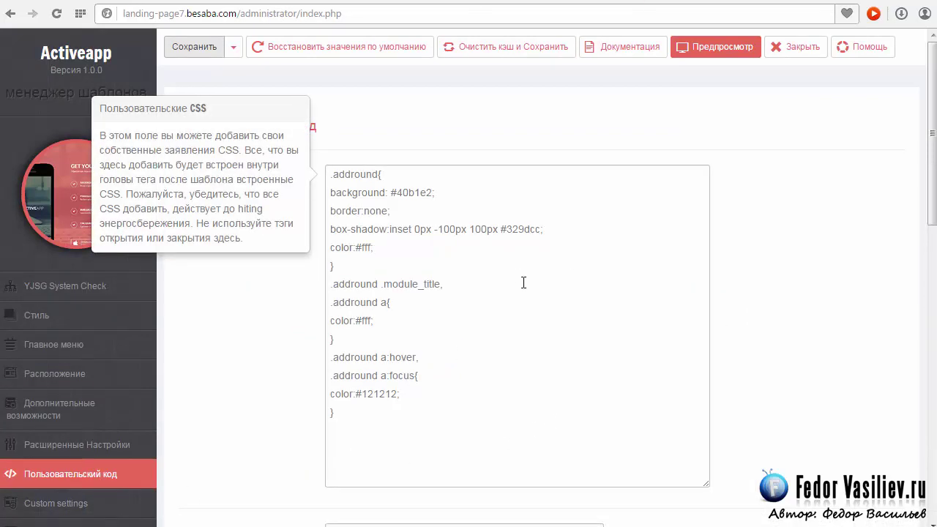
# Return to the template's custom CSS and examine the offset and blur values of the .addround box-shadow
pyautogui.moveTo(331, 231); pyautogui.dragTo(514, 230)
pyautogui.click(435, 231)
pyautogui.moveTo(454, 229); pyautogui.dragTo(447, 229)
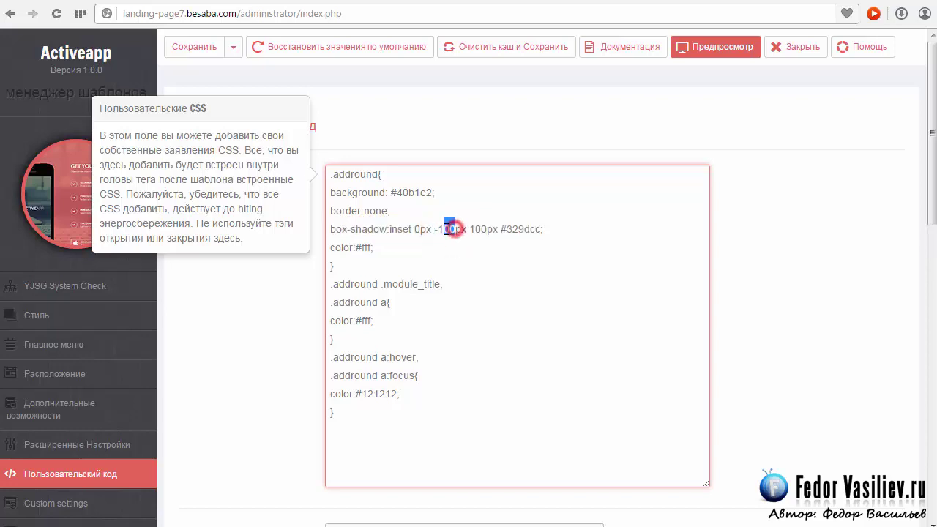
pyautogui.click(456, 229)
pyautogui.doubleClick(453, 229)
pyautogui.click(490, 229)
pyautogui.click(427, 231)
pyautogui.click(417, 229)
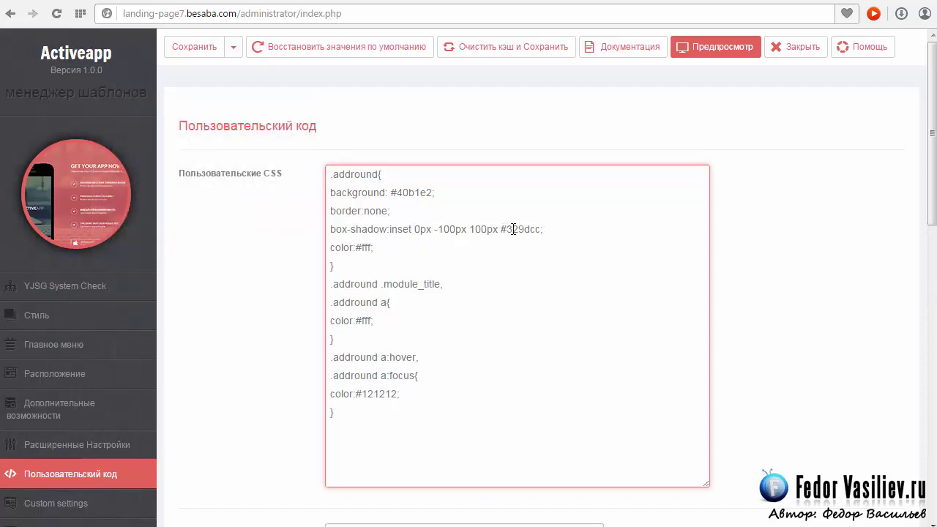
# Set the .addround box-shadow colour to #ff0000, save and reload the Аддоны page to check the Login Form
pyautogui.doubleClick(539, 229)
pyautogui.press('BackSpace')
pyautogui.hotkey('ctrl', 'v')
pyautogui.click(192, 46)
pyautogui.click(573, 3)
pyautogui.click(56, 13)
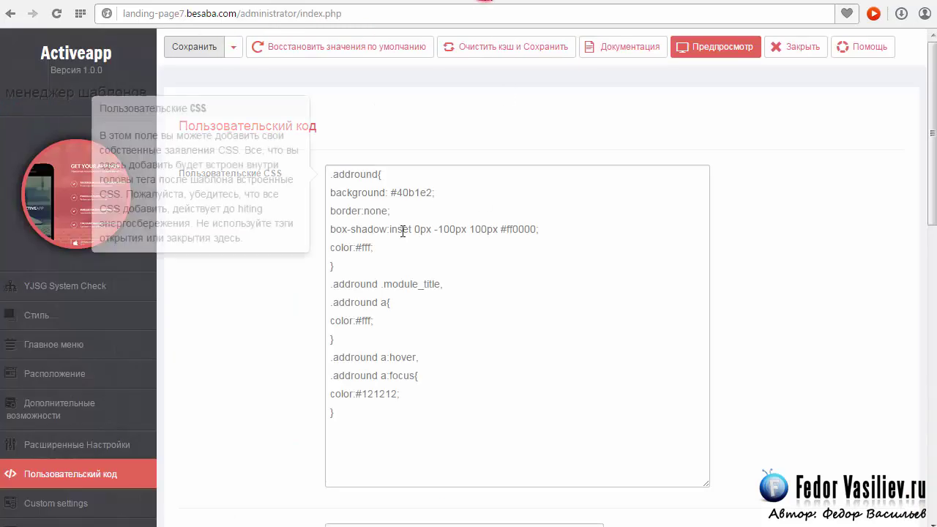
# Set the .addround background colour to #ff0000, save and reload the Аддоны page to check the Login Form
pyautogui.doubleClick(433, 193)
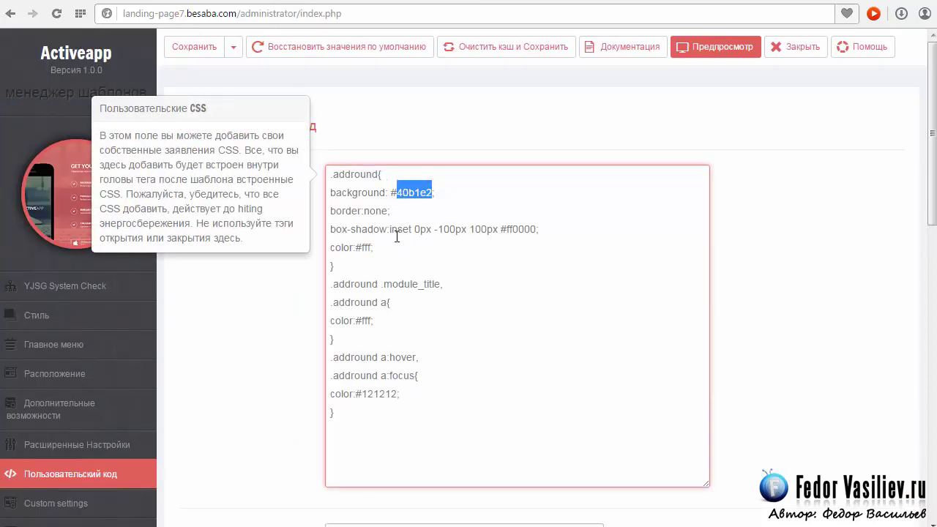
pyautogui.click(404, 196)
pyautogui.moveTo(432, 192); pyautogui.dragTo(398, 194)
pyautogui.rightClick(401, 194)
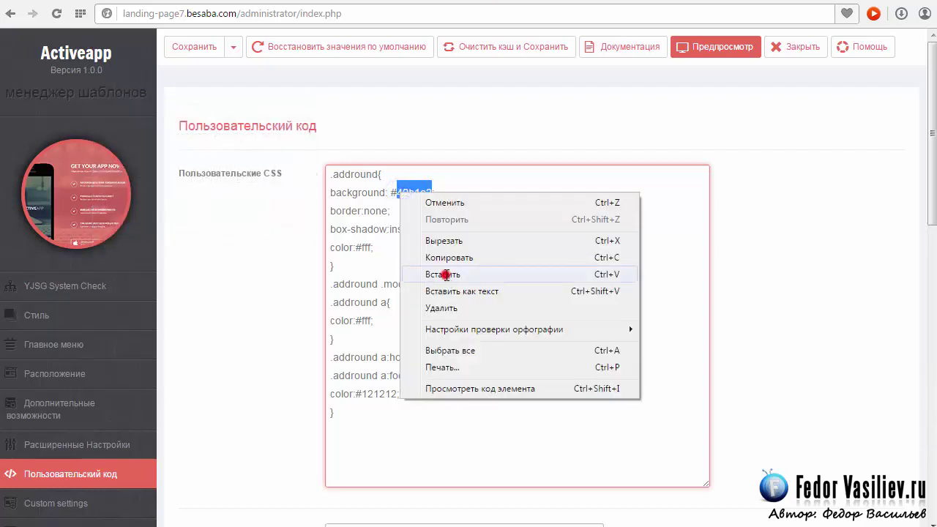
pyautogui.click(445, 275)
pyautogui.moveTo(535, 229); pyautogui.dragTo(507, 230)
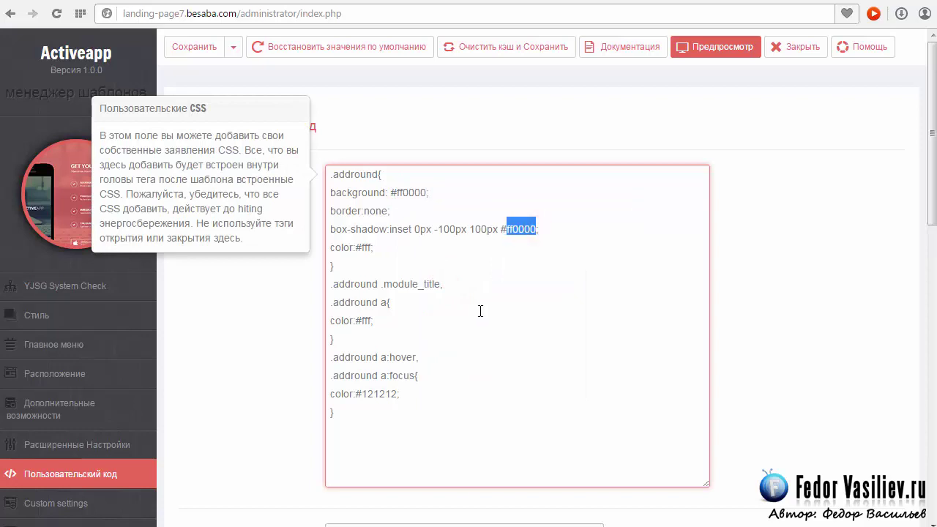
pyautogui.click(191, 46)
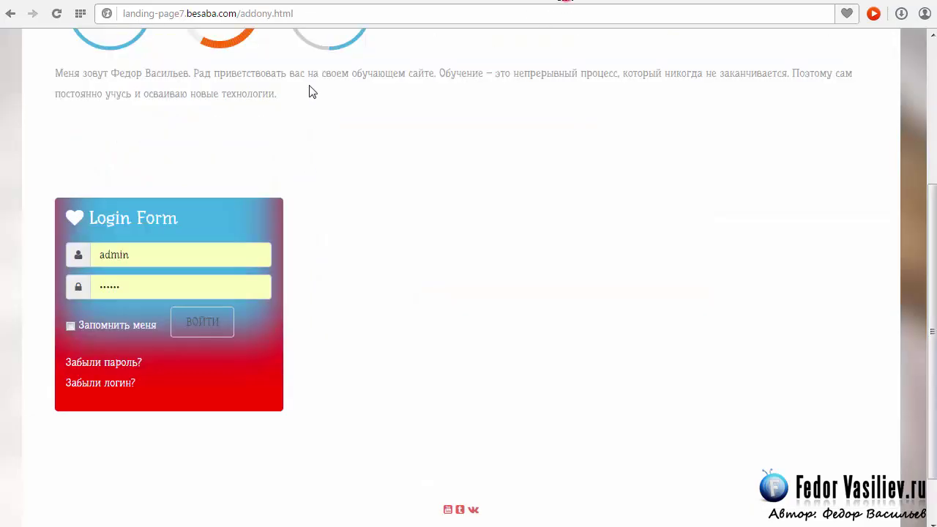
pyautogui.click(56, 13)
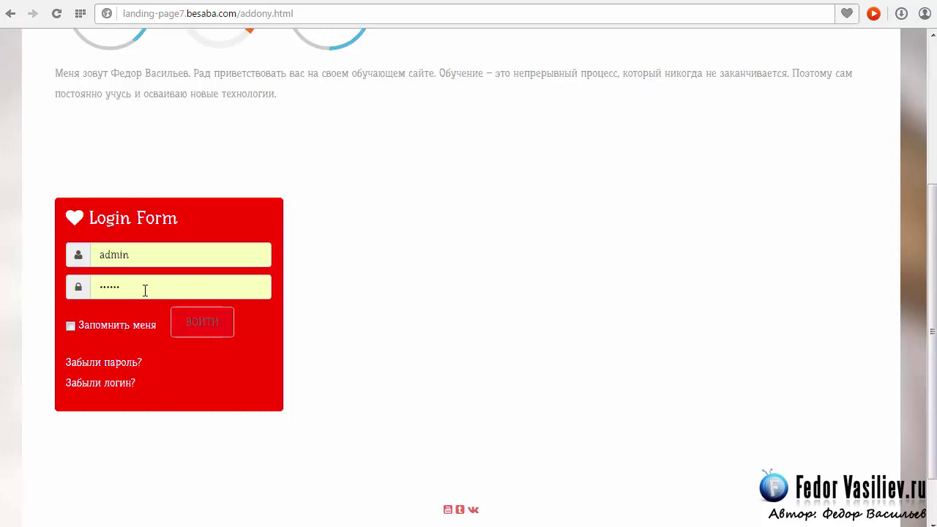
pyautogui.click(142, 257)
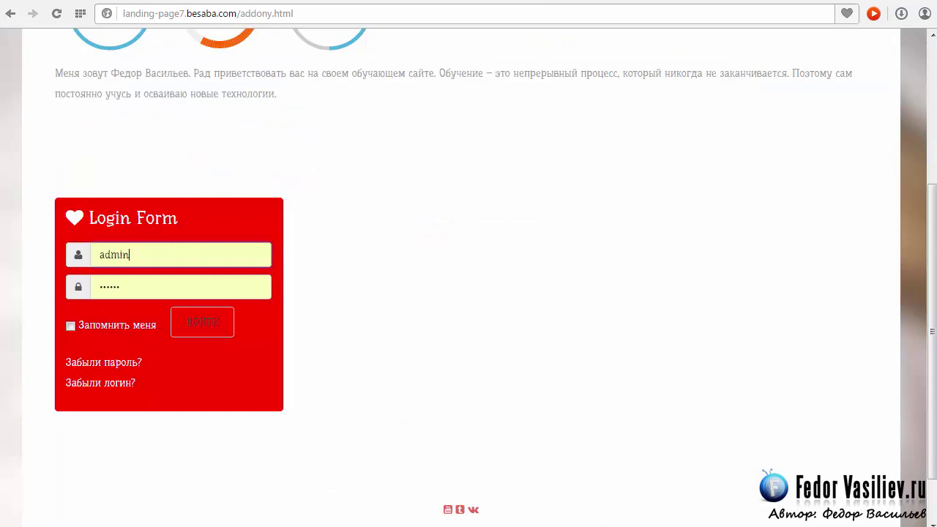
# Return to the template's custom CSS and examine the border declaration of the .addround rule
pyautogui.click(483, 2)
pyautogui.moveTo(397, 212); pyautogui.dragTo(331, 212)
pyautogui.click(369, 213)
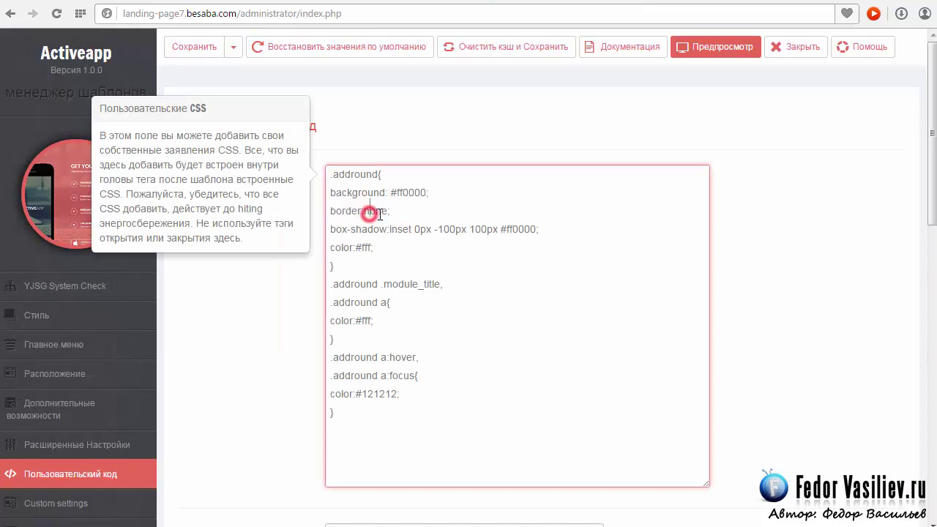
pyautogui.moveTo(387, 213); pyautogui.dragTo(365, 215)
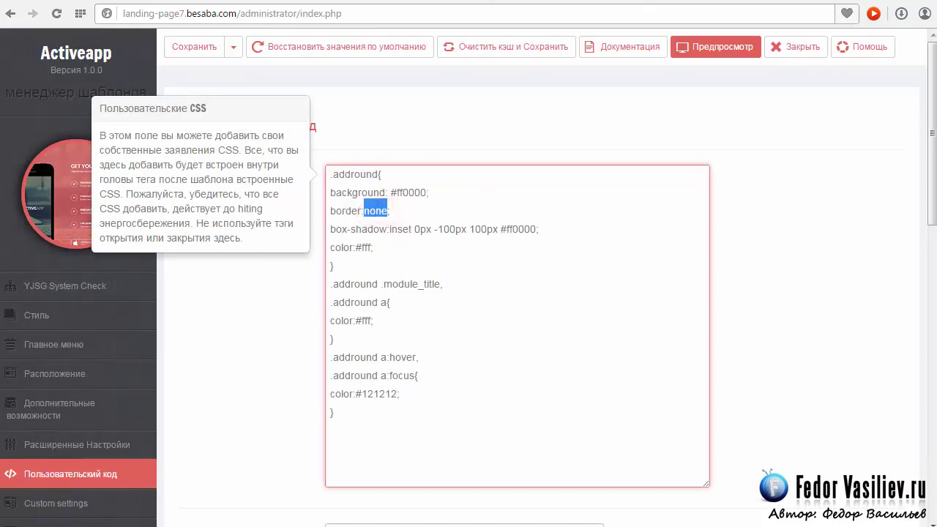
pyautogui.doubleClick(377, 210)
pyautogui.click(389, 210)
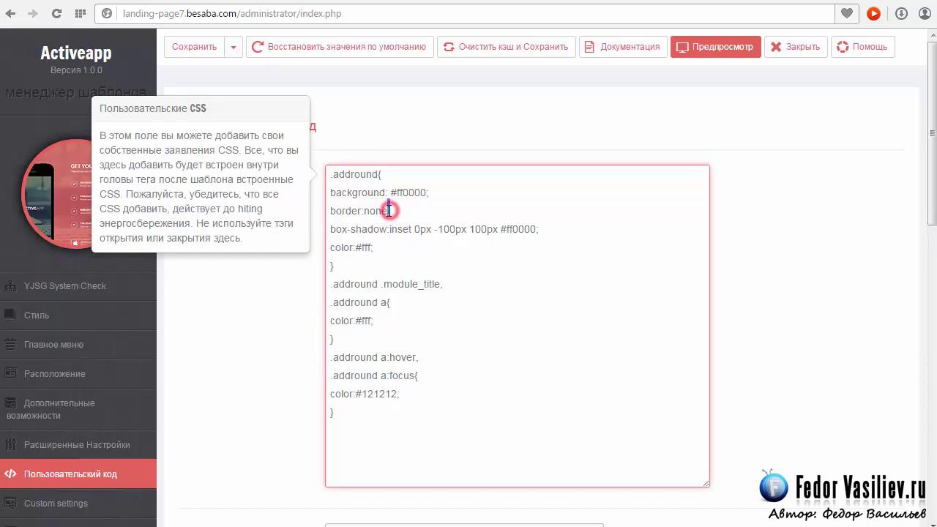
# Set the border value of the .addround rule to yes, save and reload the Аддоны page to check the Login Form
pyautogui.click(361, 211)
pyautogui.moveTo(386, 211); pyautogui.dragTo(365, 210)
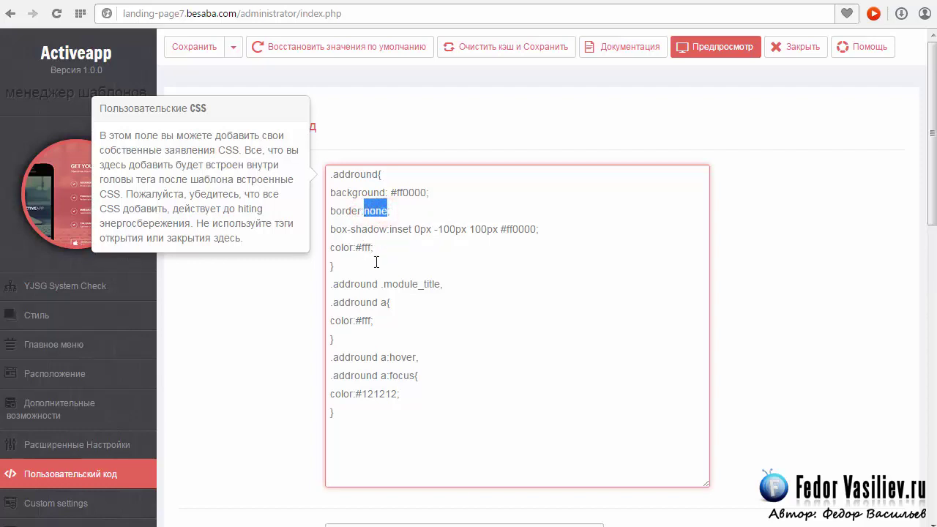
pyautogui.write('yes')
pyautogui.click(399, 217)
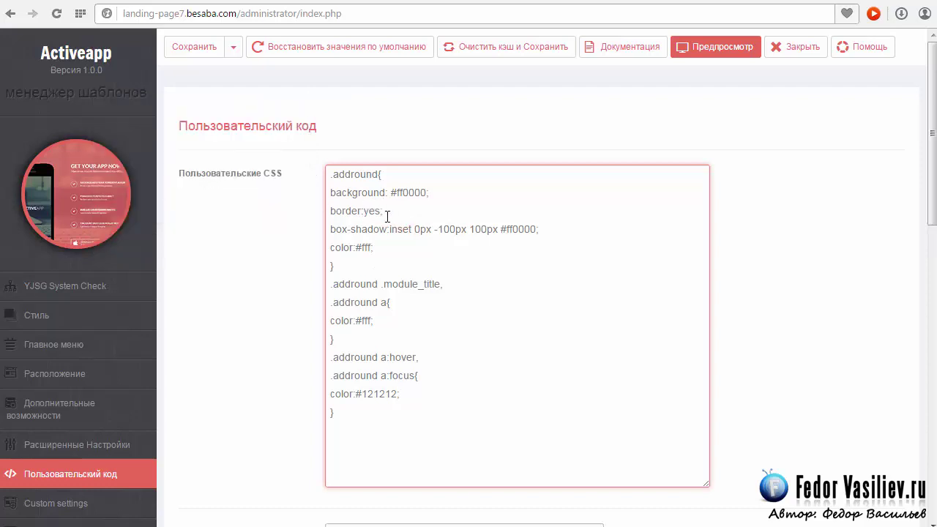
pyautogui.click(194, 48)
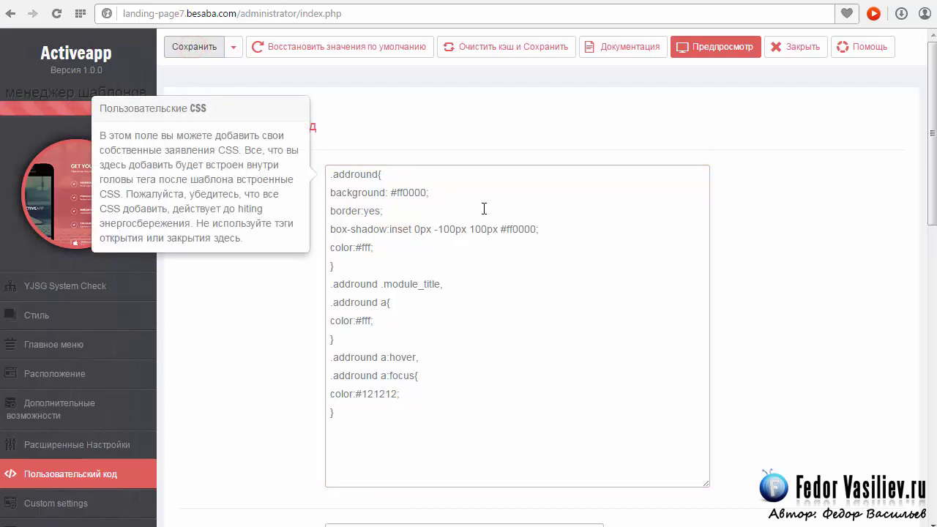
pyautogui.hotkey('ctrl', 'Tab')
pyautogui.click(57, 15)
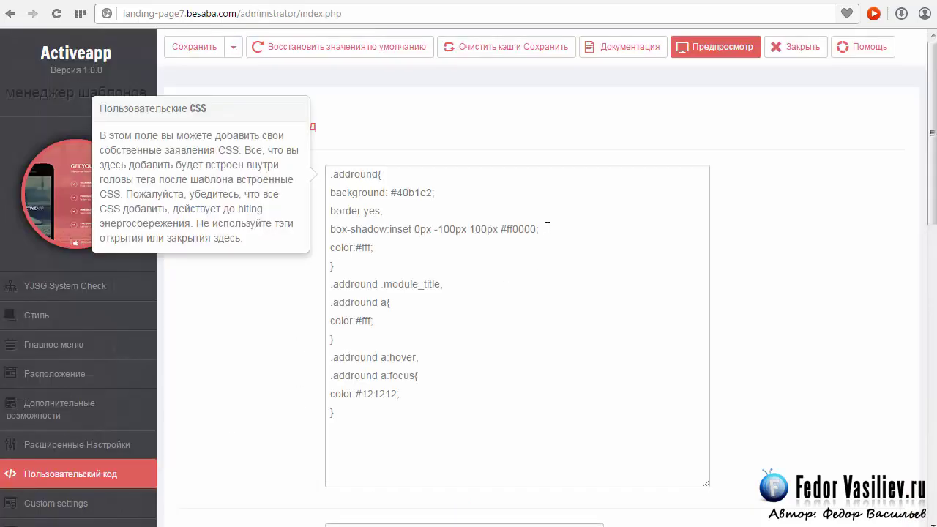
# Examine the box-shadow and background declarations of the .addround rule and compare them with the Login Form on the Аддоны page
pyautogui.moveTo(548, 229); pyautogui.dragTo(330, 229)
pyautogui.click(352, 228)
pyautogui.moveTo(433, 192); pyautogui.dragTo(396, 192)
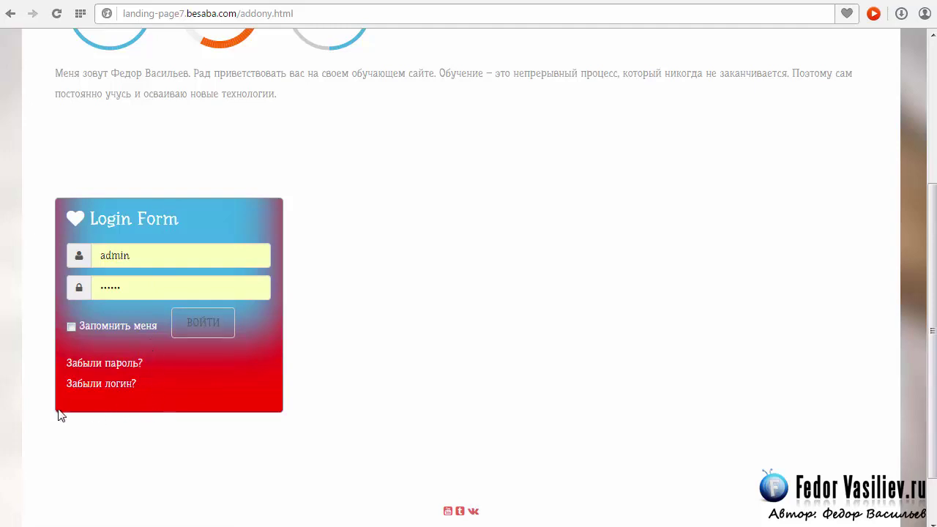
pyautogui.click(494, 5)
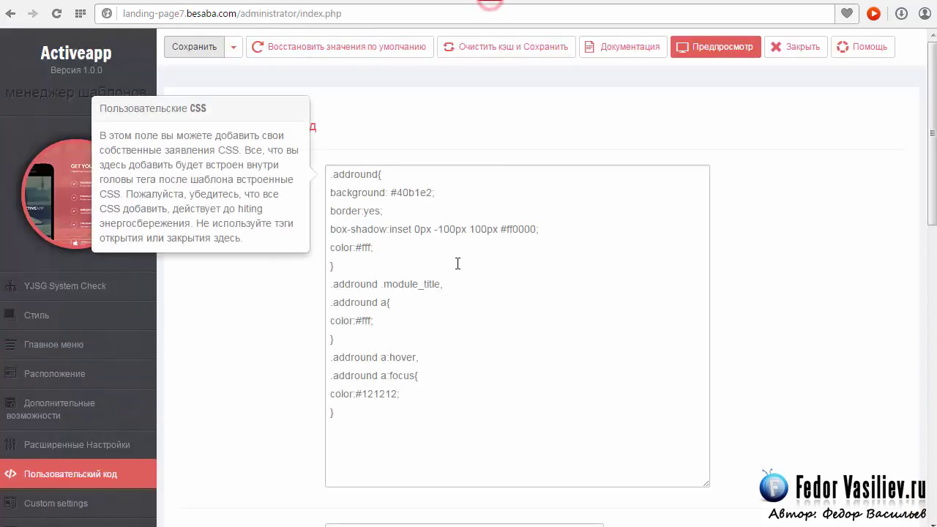
# Try a -10px vertical offset and 10px blur for the .addround box-shadow, save and reload the Аддоны page
pyautogui.doubleClick(456, 230)
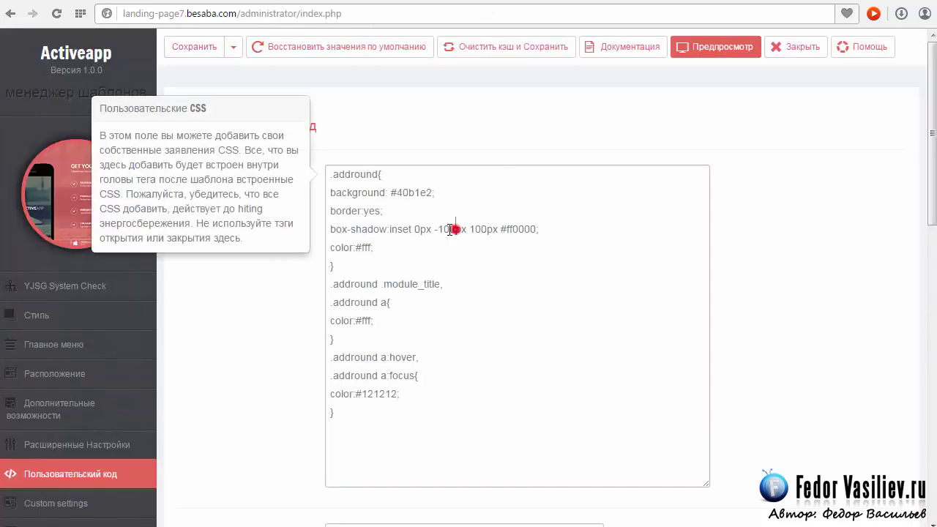
pyautogui.click(486, 229)
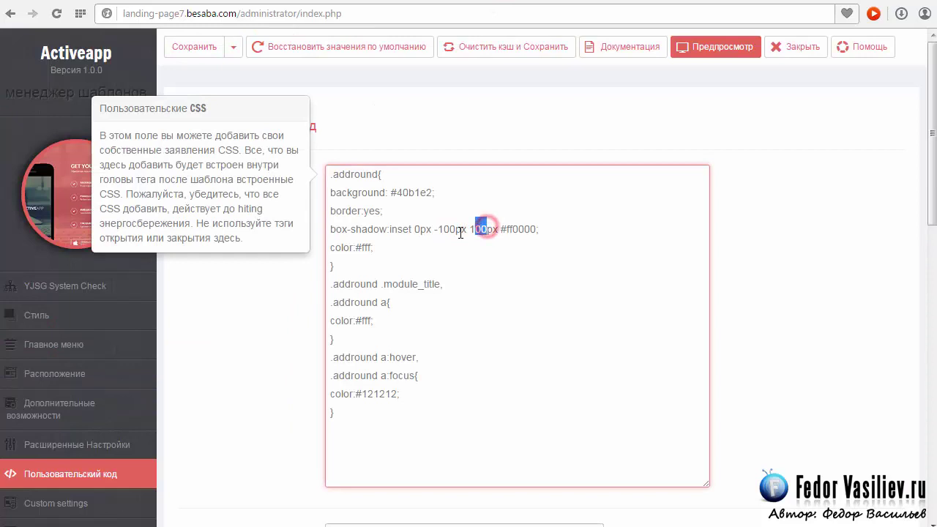
pyautogui.click(454, 229)
pyautogui.press('BackSpace')
pyautogui.click(480, 230)
pyautogui.press('BackSpace')
pyautogui.click(195, 50)
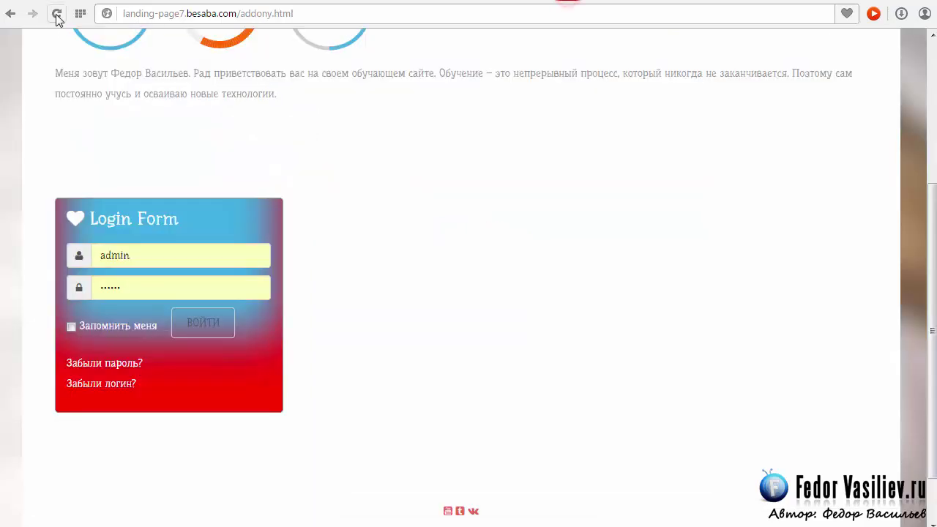
pyautogui.click(57, 13)
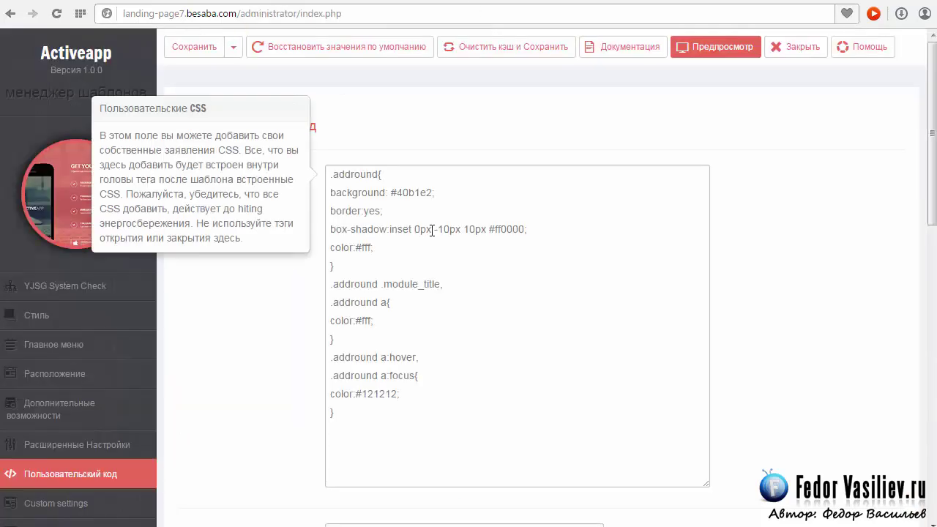
# Try a 50px horizontal offset in the .addround box-shadow, save and check the Login Form, and set the vertical offset to -100px
pyautogui.click(429, 229)
pyautogui.moveTo(430, 229); pyautogui.dragTo(415, 229)
pyautogui.click(415, 229)
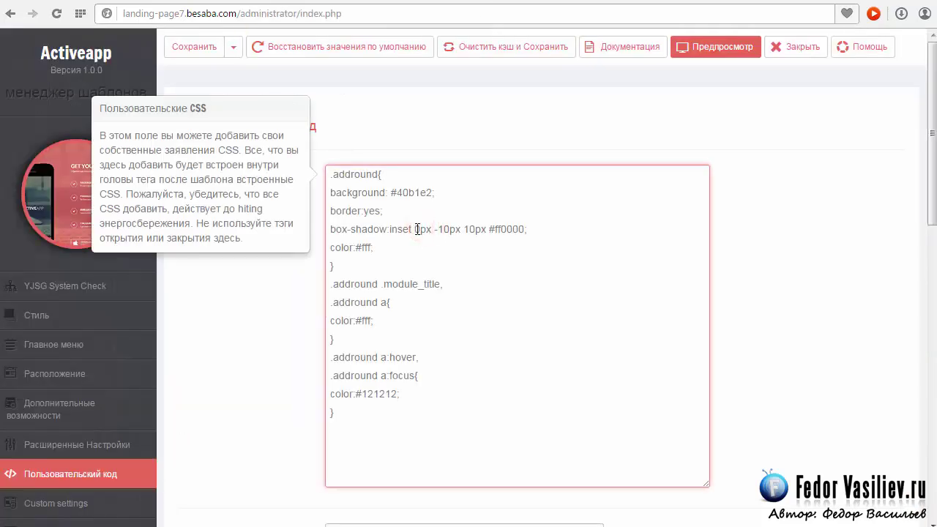
pyautogui.write('5')
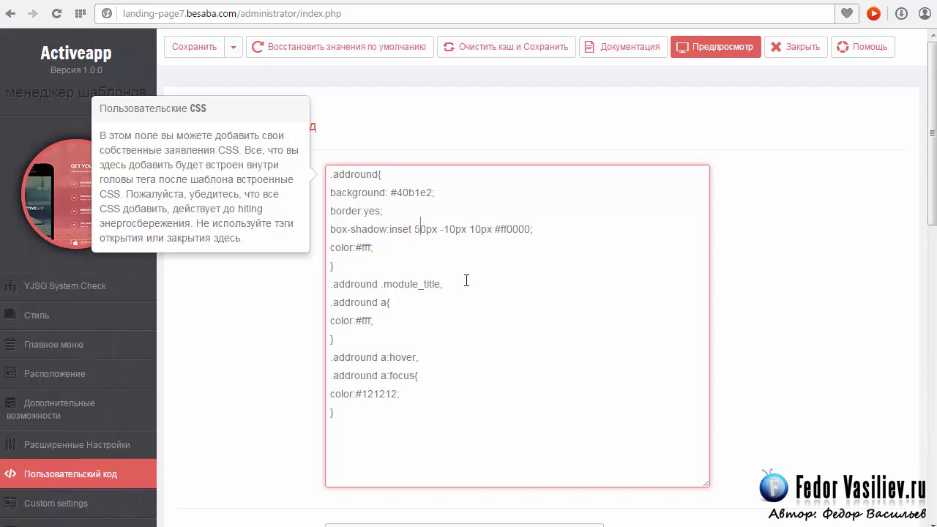
pyautogui.click(194, 48)
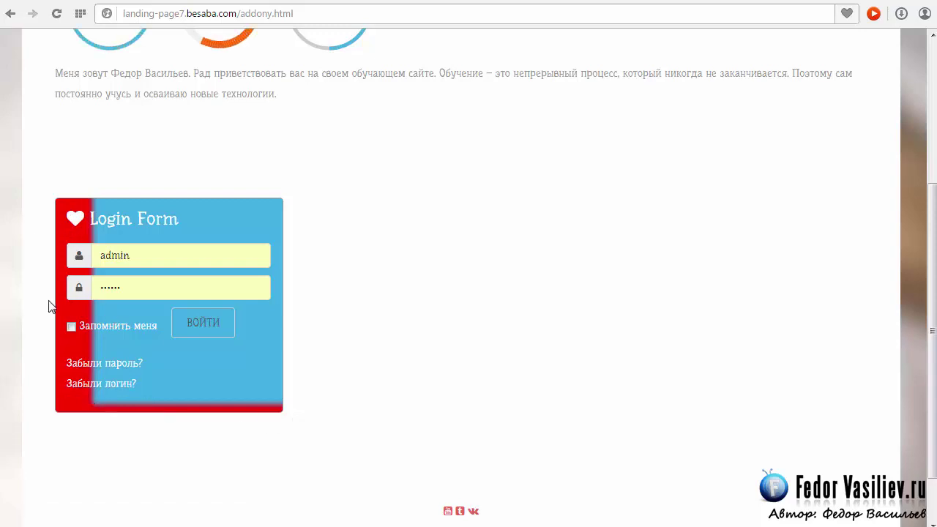
pyautogui.click(501, 1)
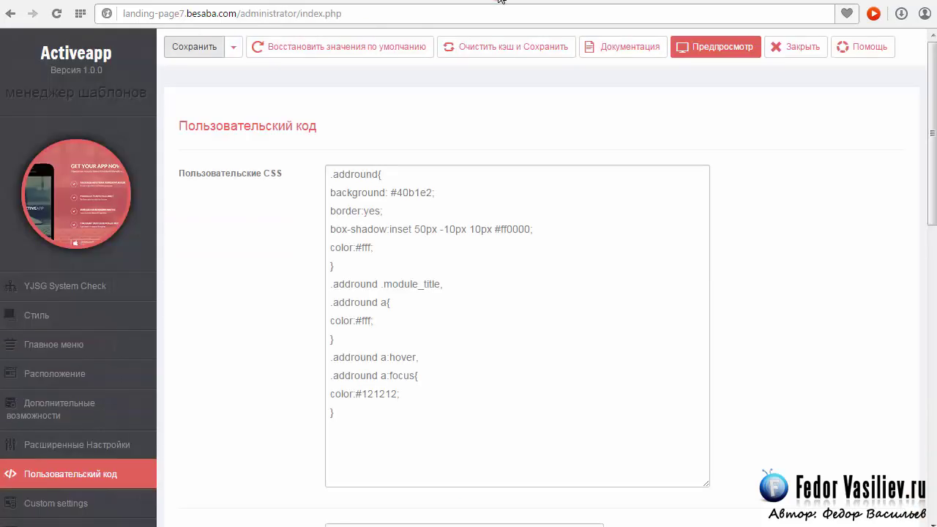
pyautogui.write('0')
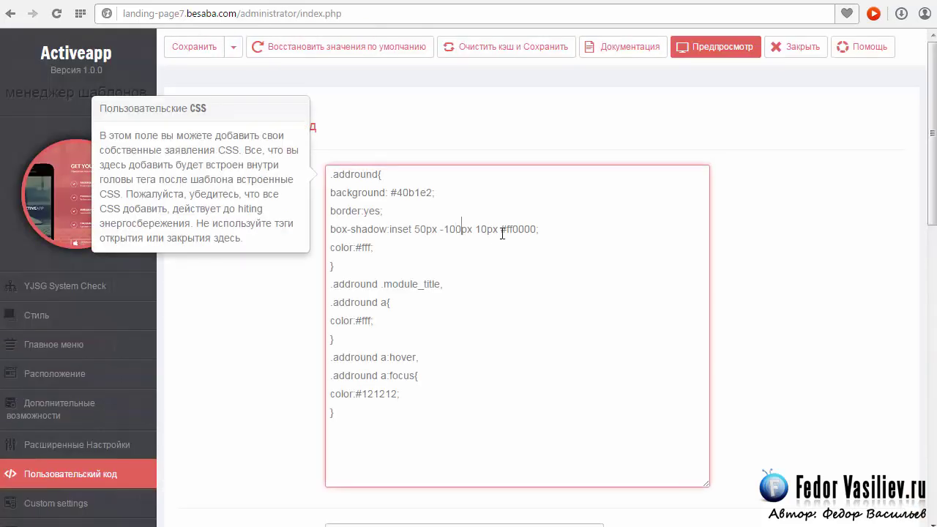
# Copy the blue colour code 0000ff from the Yandex results and set the .addround text colour to #0000ff
pyautogui.moveTo(330, 247); pyautogui.dragTo(374, 247)
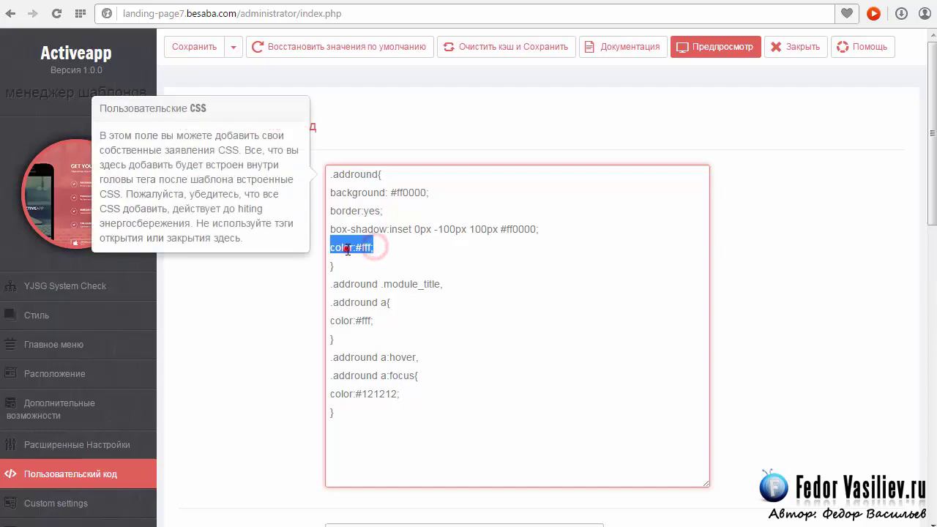
pyautogui.click(371, 247)
pyautogui.doubleClick(371, 246)
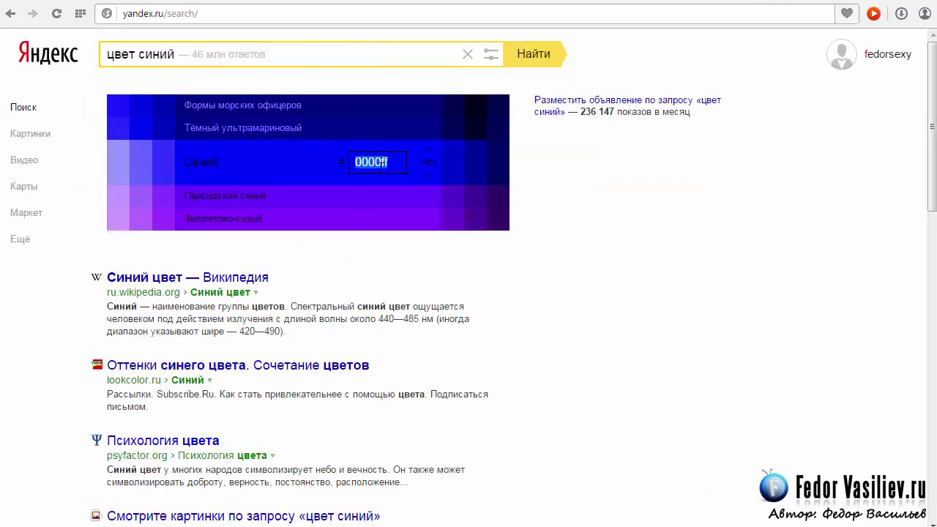
pyautogui.rightClick(376, 162)
pyautogui.click(454, 221)
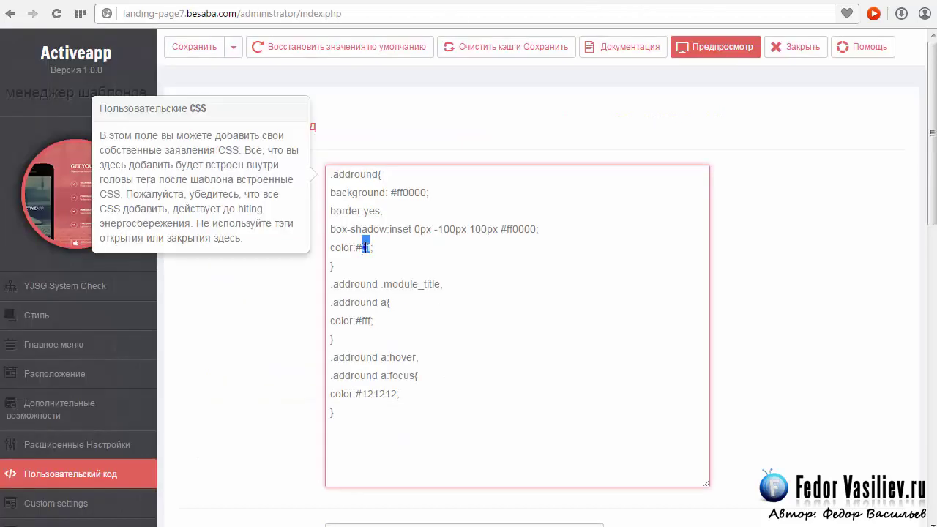
pyautogui.rightClick(363, 248)
pyautogui.click(446, 327)
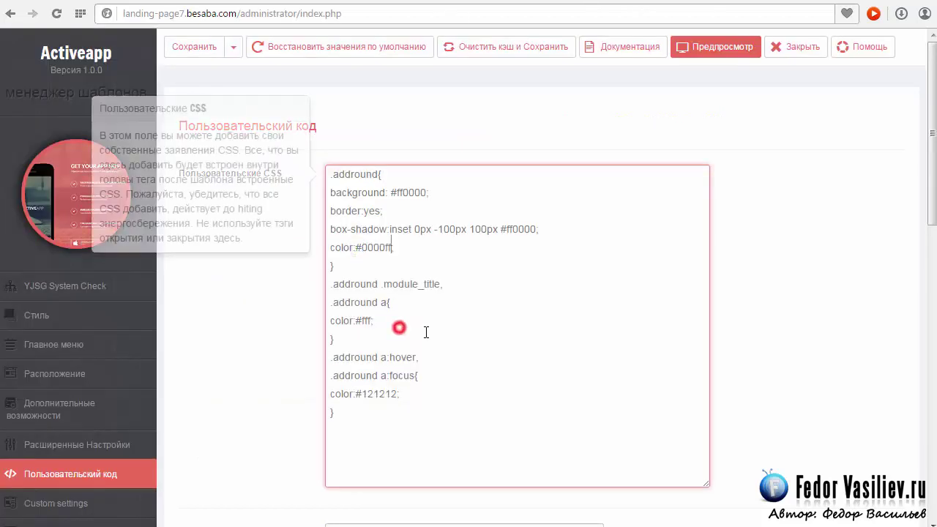
# Set the colour of the .addround .module_title and .addround a rule to #0000ff, save and reload the Аддоны page
pyautogui.moveTo(334, 285); pyautogui.dragTo(444, 285)
pyautogui.click(367, 304)
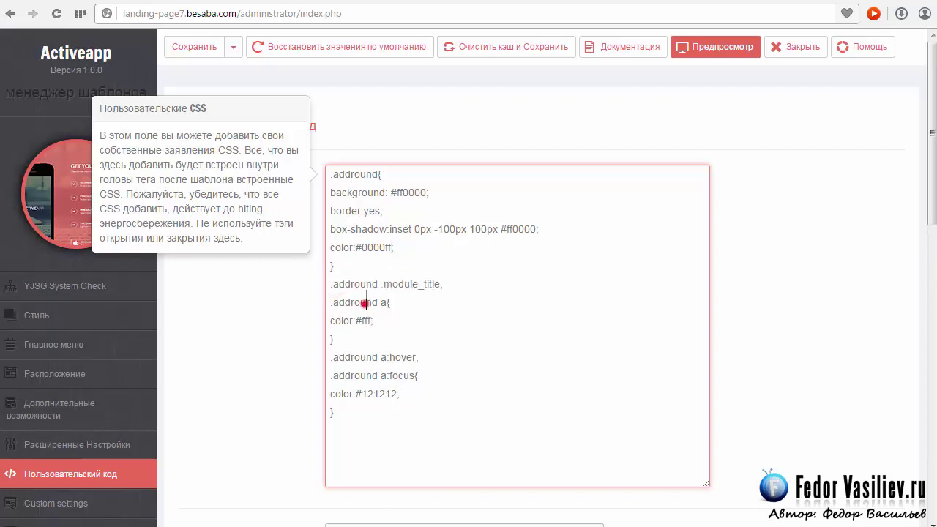
pyautogui.doubleClick(370, 320)
pyautogui.rightClick(366, 320)
pyautogui.click(406, 401)
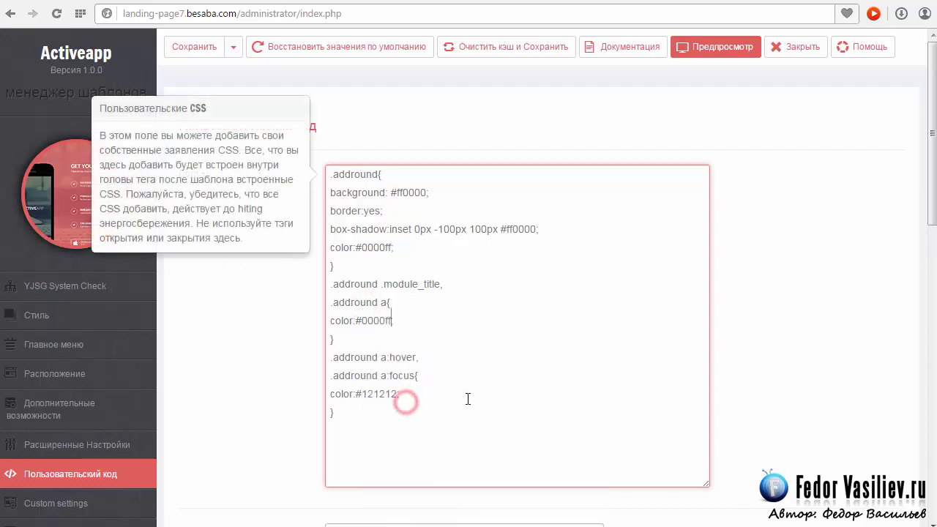
pyautogui.click(194, 47)
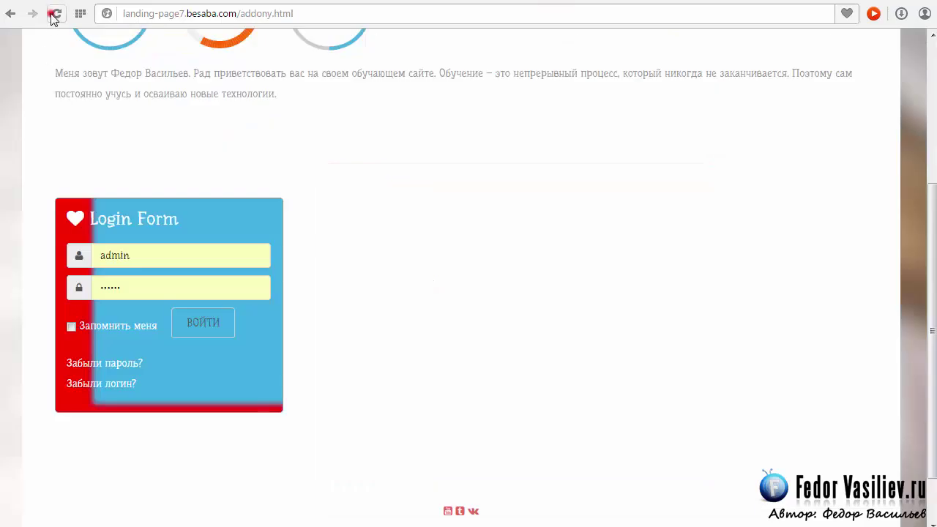
pyautogui.click(53, 14)
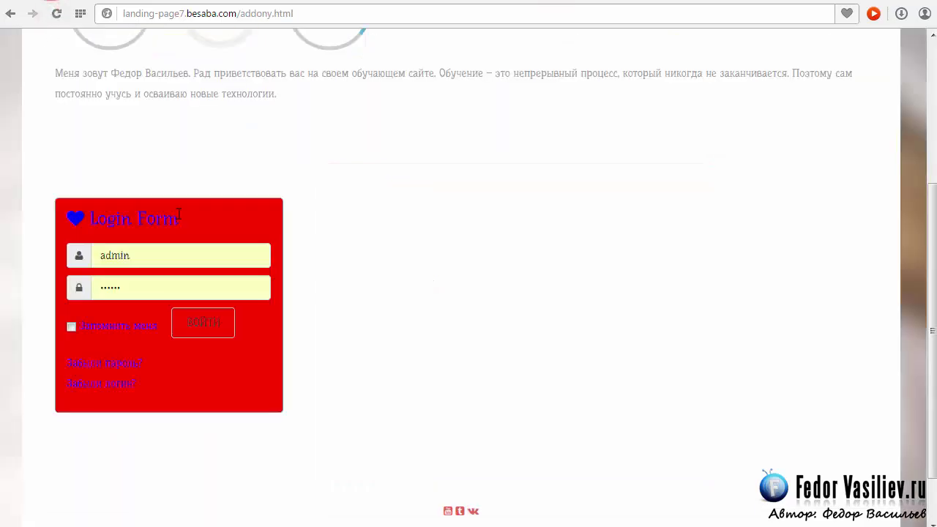
# Examine the recoloured Login Form on the Аддоны page and return to the template's custom CSS
pyautogui.click(86, 161)
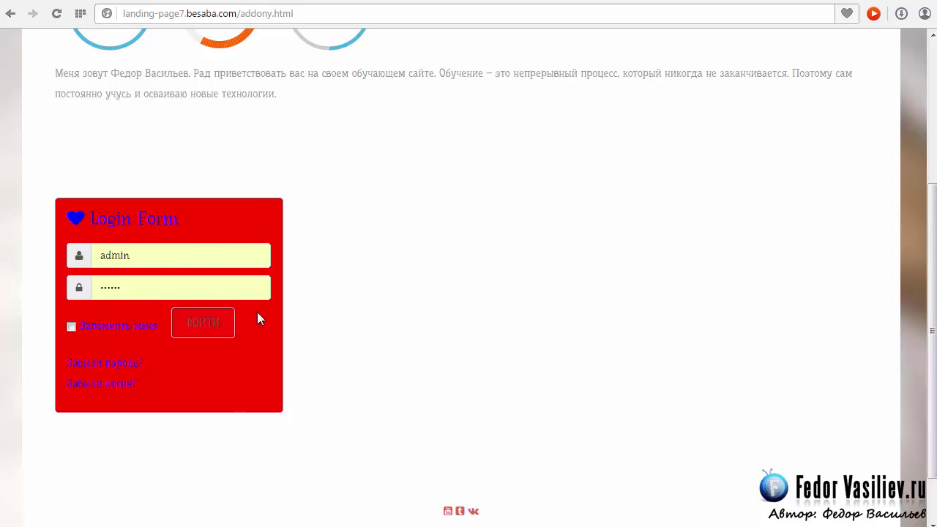
pyautogui.scroll(3, 278, 234)
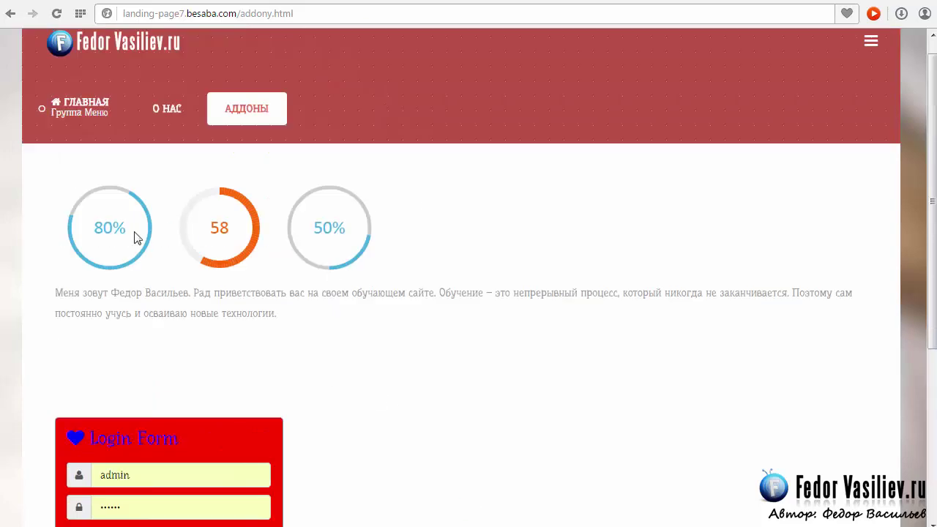
pyautogui.scroll(-4, 314, 179)
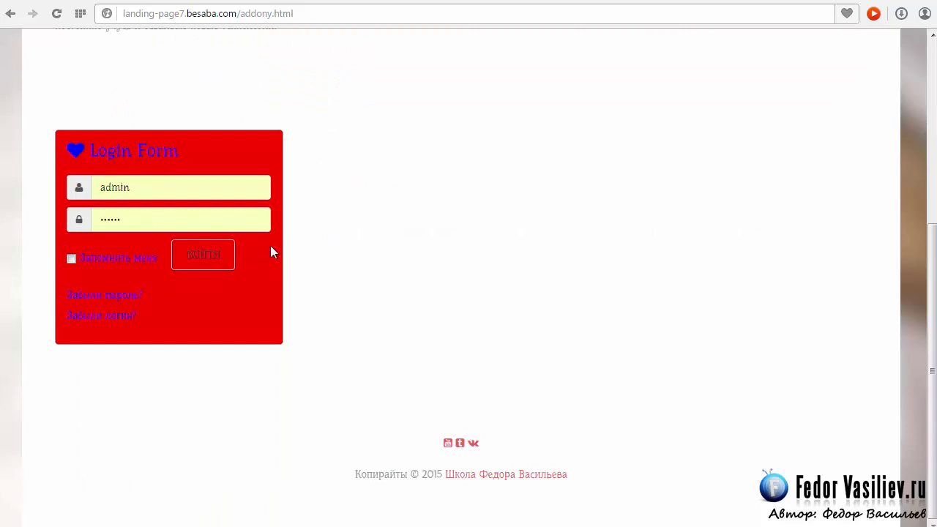
pyautogui.scroll(2, 293, 263)
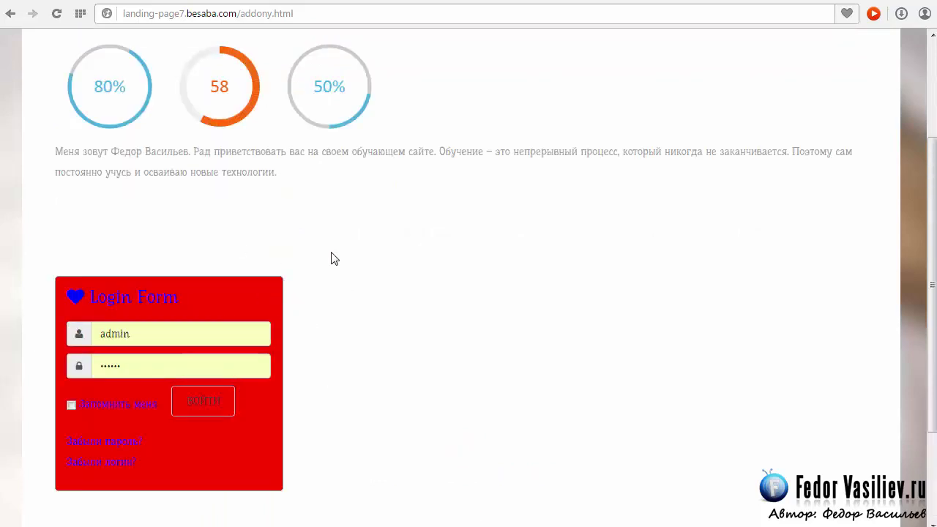
pyautogui.click(495, 1)
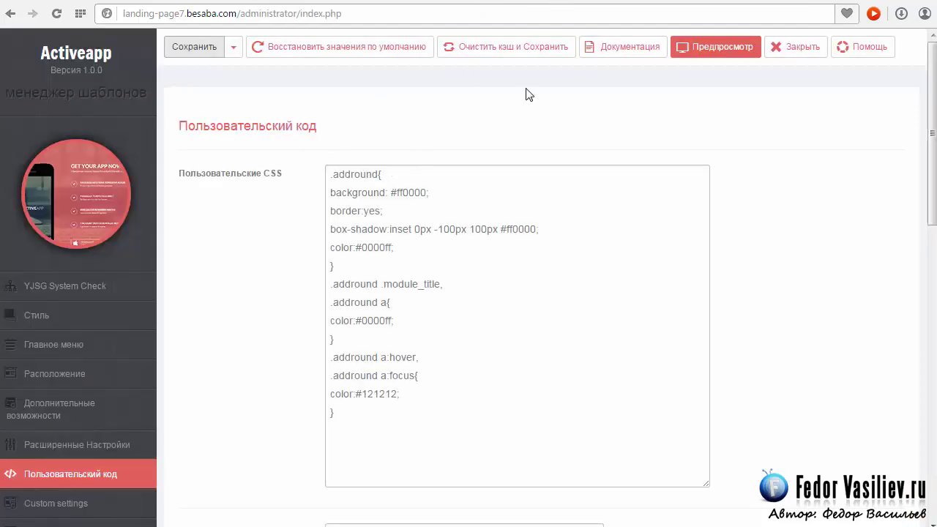
pyautogui.moveTo(560, 426)
# Check the hover and focus colour of the Забыли логин? link in the Login Form on the Аддоны page
pyautogui.hotkey('ctrl', 'Tab')
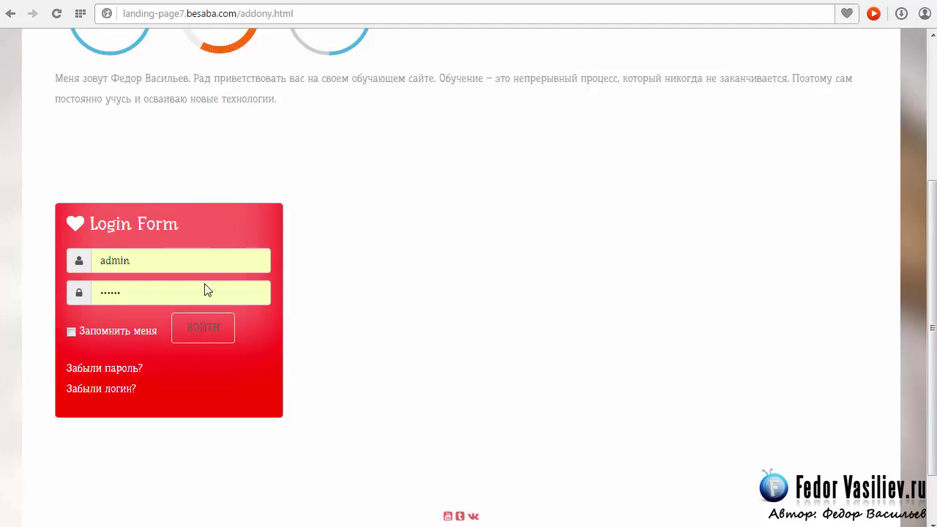
pyautogui.click(126, 394)
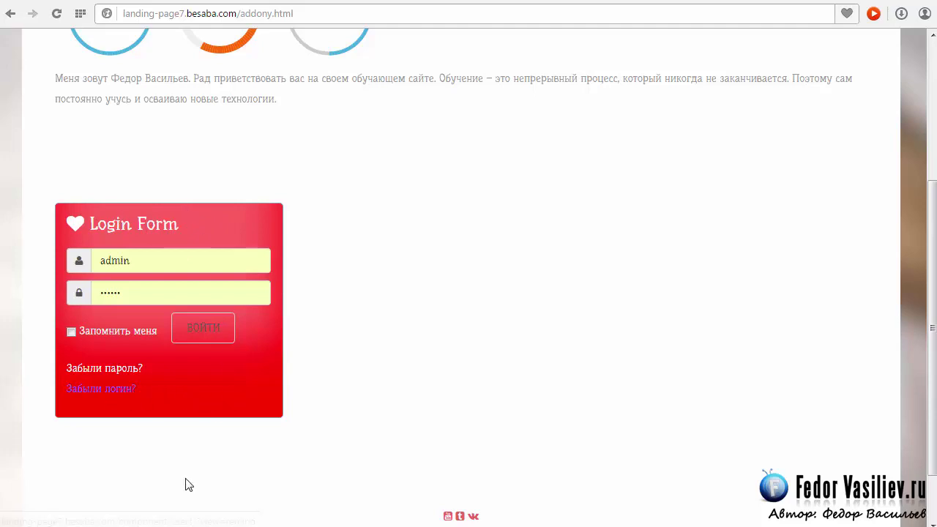
pyautogui.click(98, 395)
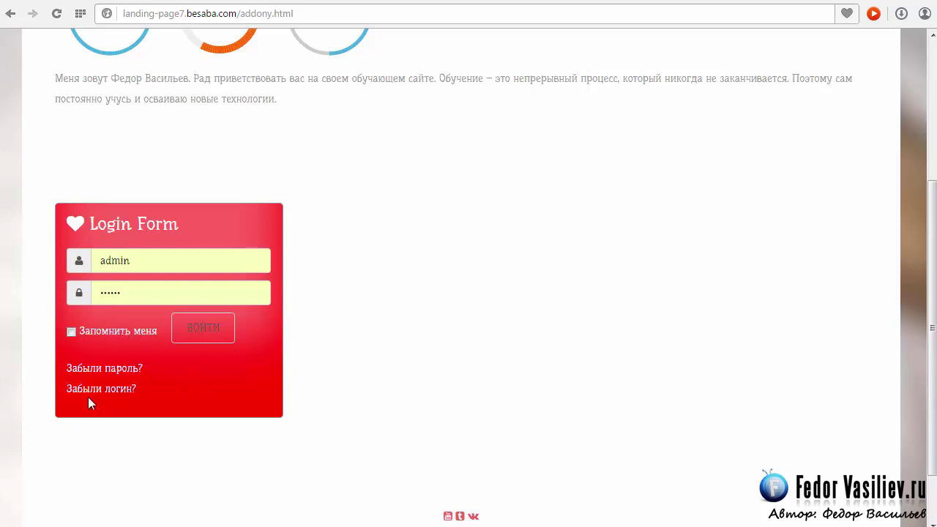
pyautogui.click(95, 389)
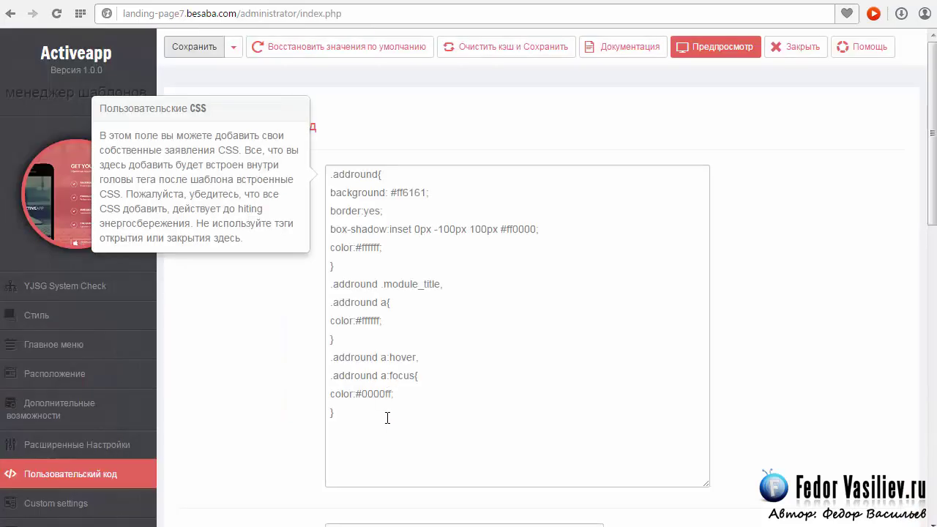
# Examine the hover selector and the colour value of the .addround a:hover, a:focus rule in the custom CSS
pyautogui.doubleClick(416, 357)
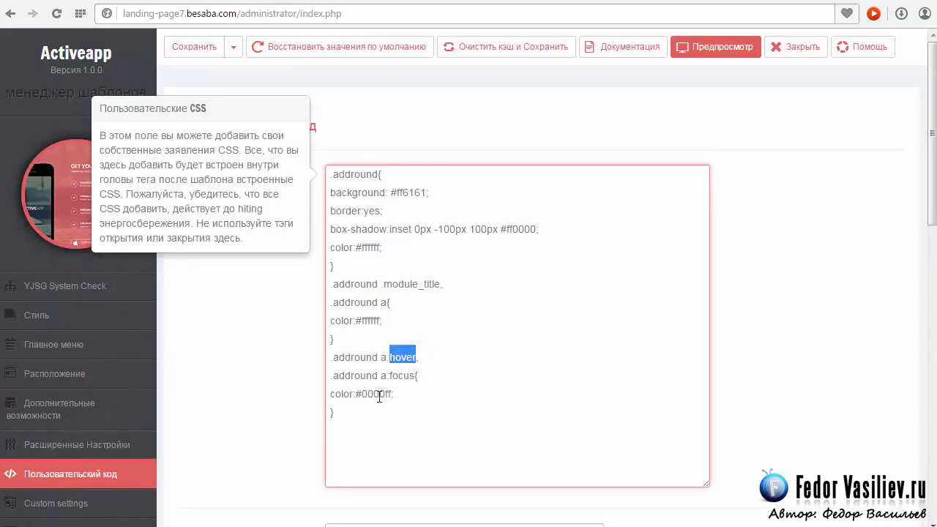
pyautogui.moveTo(390, 393); pyautogui.dragTo(361, 394)
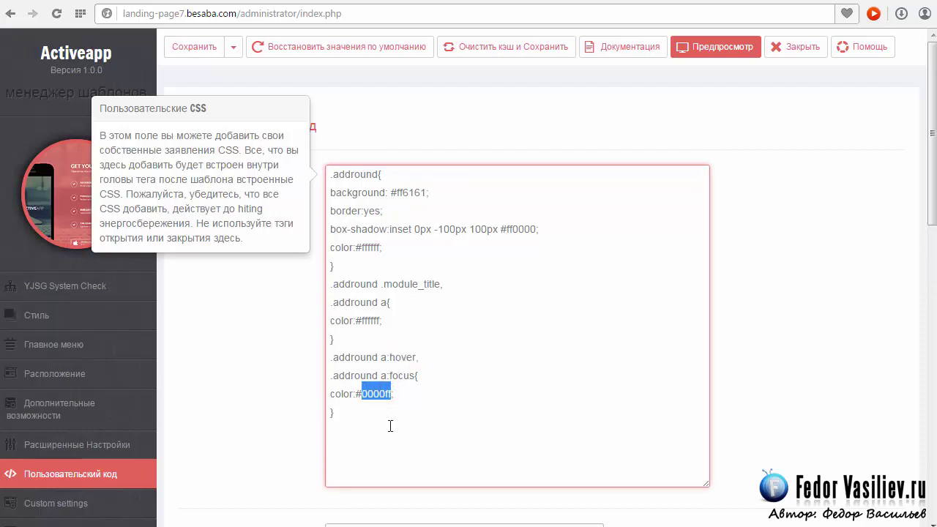
pyautogui.click(242, 428)
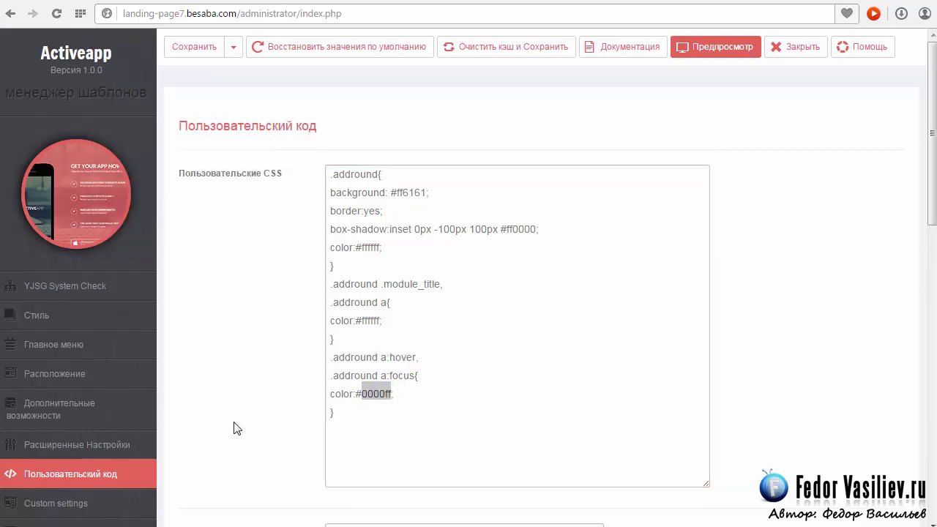
# Examine the module positions in the template's Расположение section and the module chrome options of the adv1 position
pyautogui.click(64, 379)
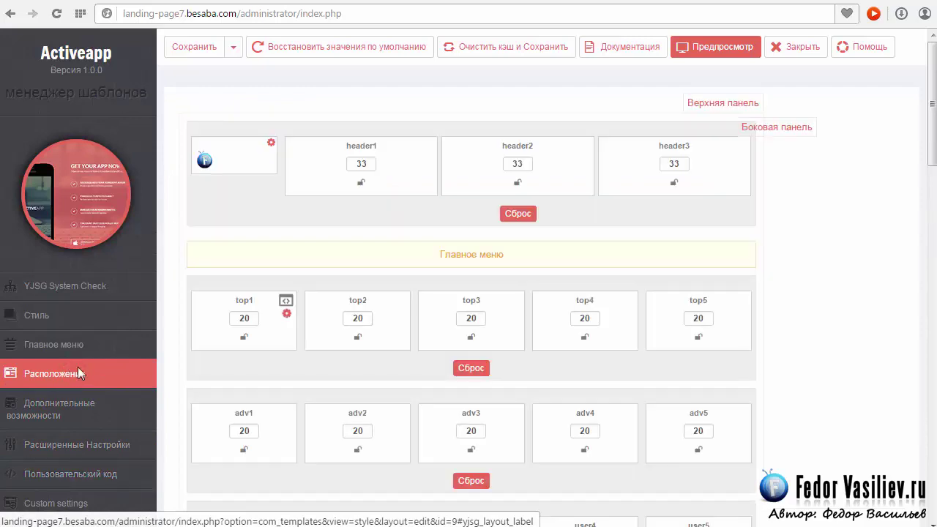
pyautogui.scroll(-5, 599, 205)
pyautogui.click(597, 198)
pyautogui.moveTo(623, 279)
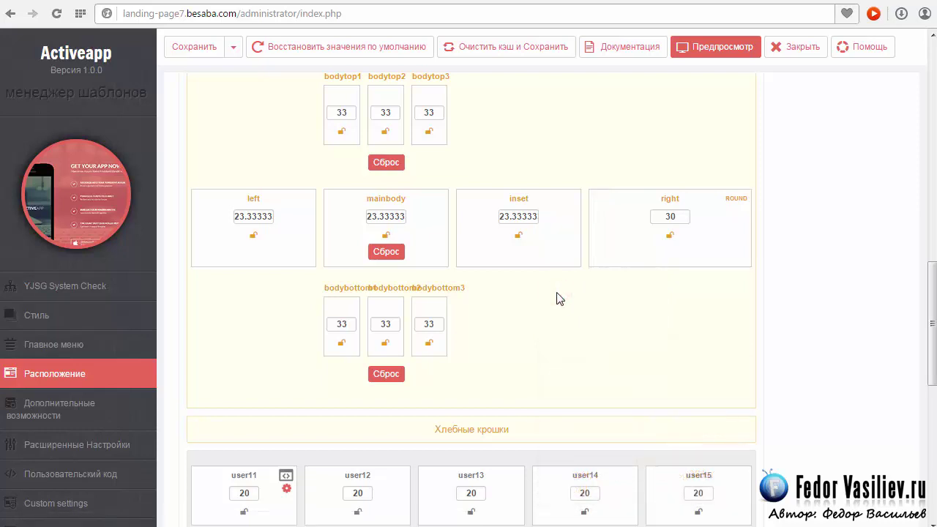
pyautogui.scroll(-2, 560, 299)
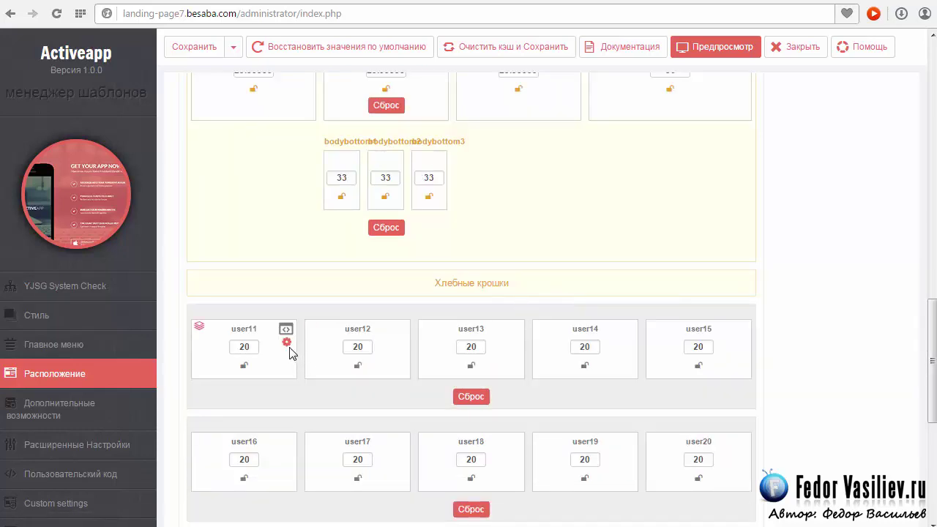
pyautogui.scroll(6, 388, 354)
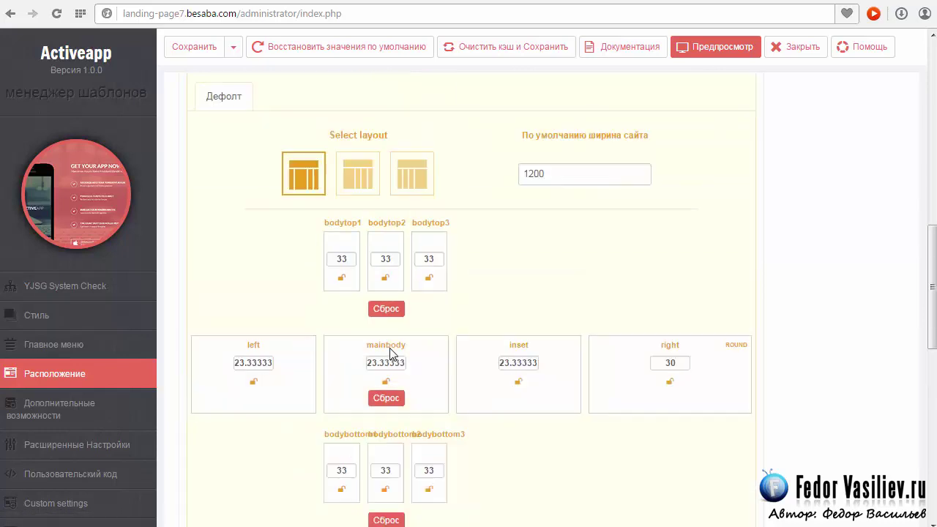
pyautogui.scroll(1, 389, 348)
pyautogui.scroll(-10, 389, 349)
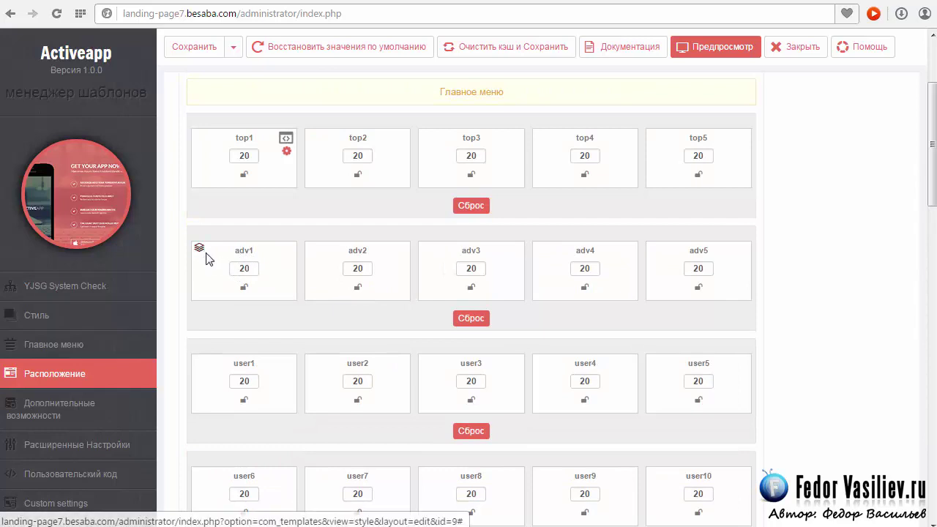
pyautogui.click(200, 251)
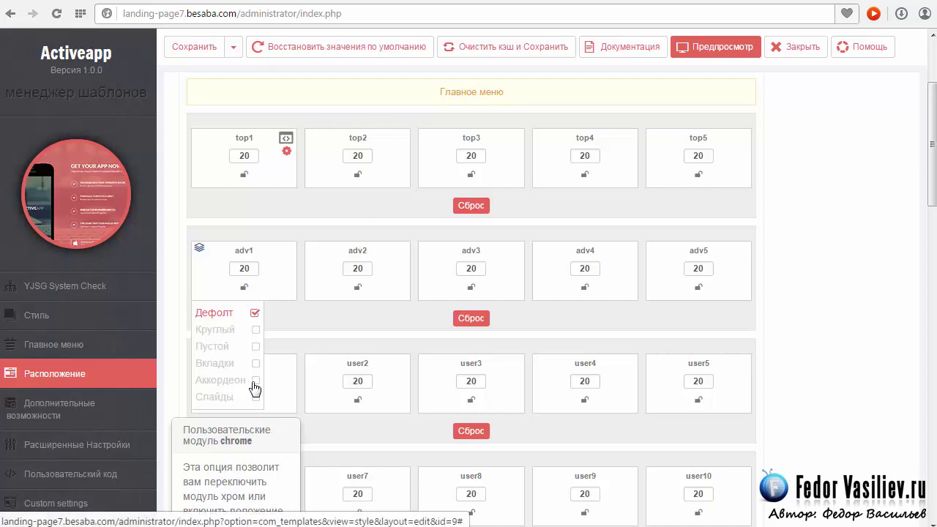
pyautogui.click(309, 319)
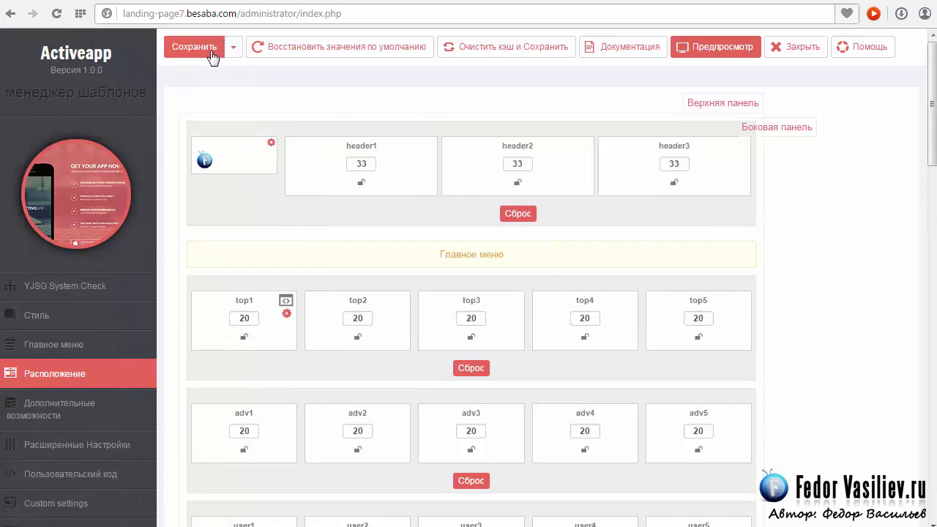
# Save and close the template style, and filter the module manager by position adv1
pyautogui.click(210, 55)
pyautogui.click(799, 47)
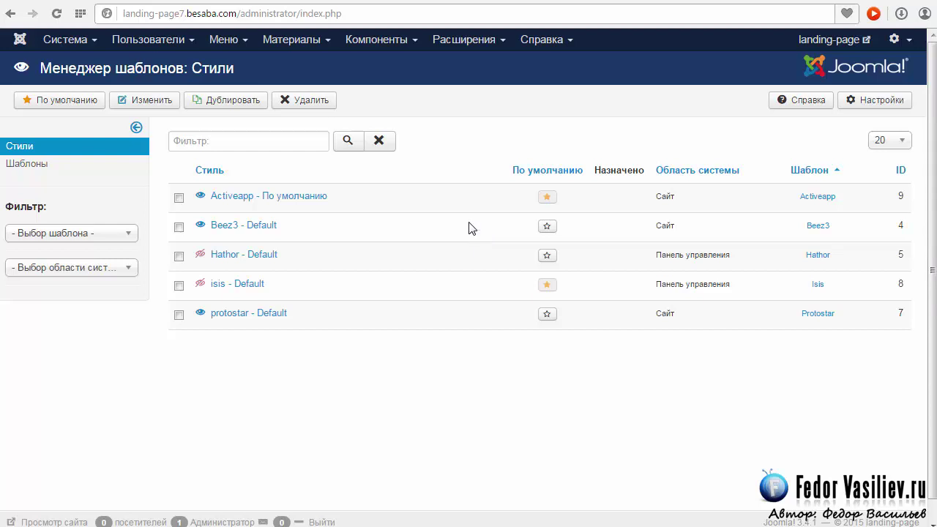
pyautogui.click(458, 39)
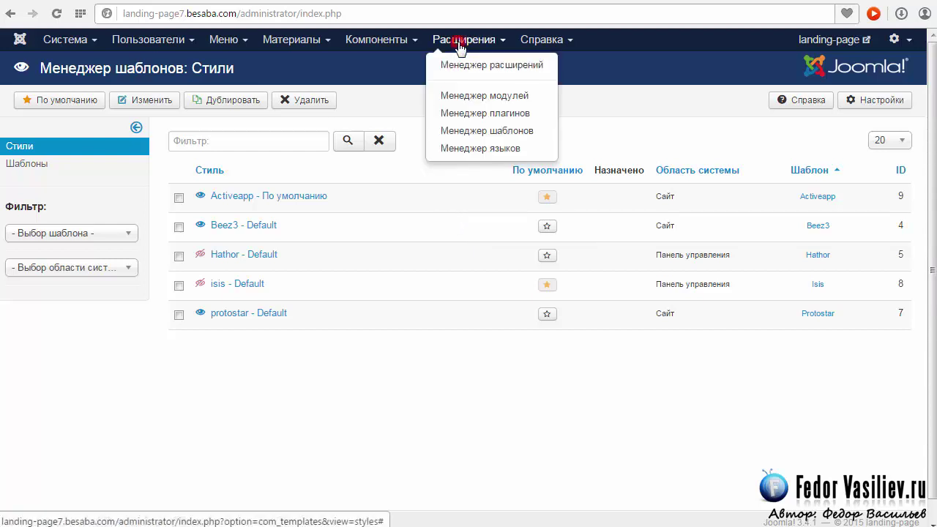
pyautogui.click(464, 94)
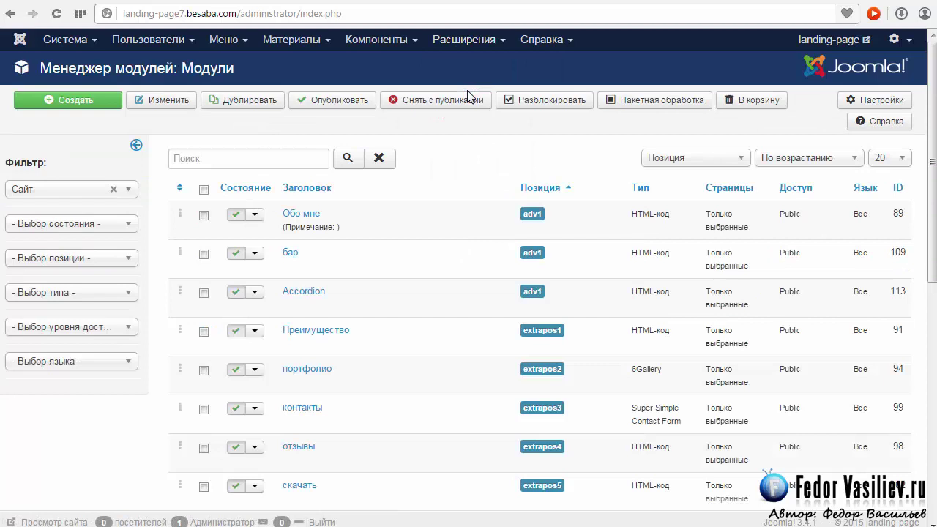
pyautogui.click(119, 260)
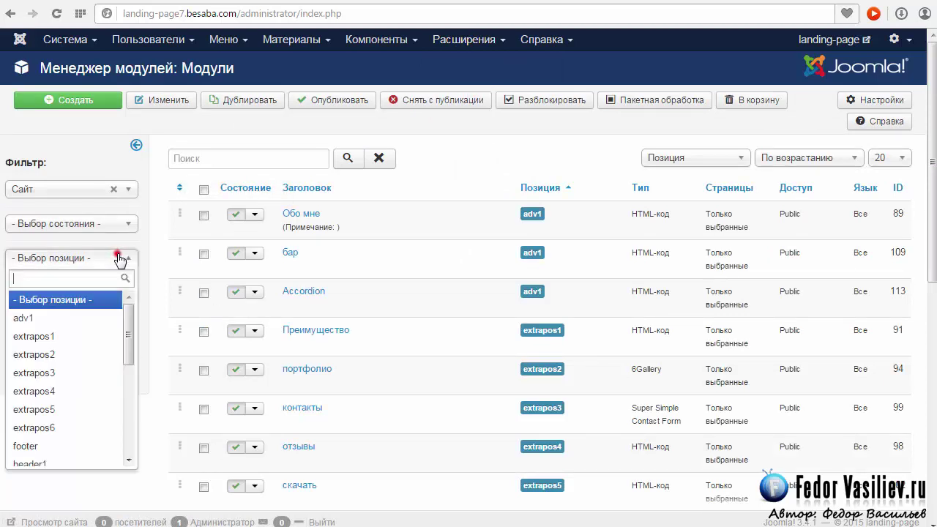
pyautogui.click(23, 321)
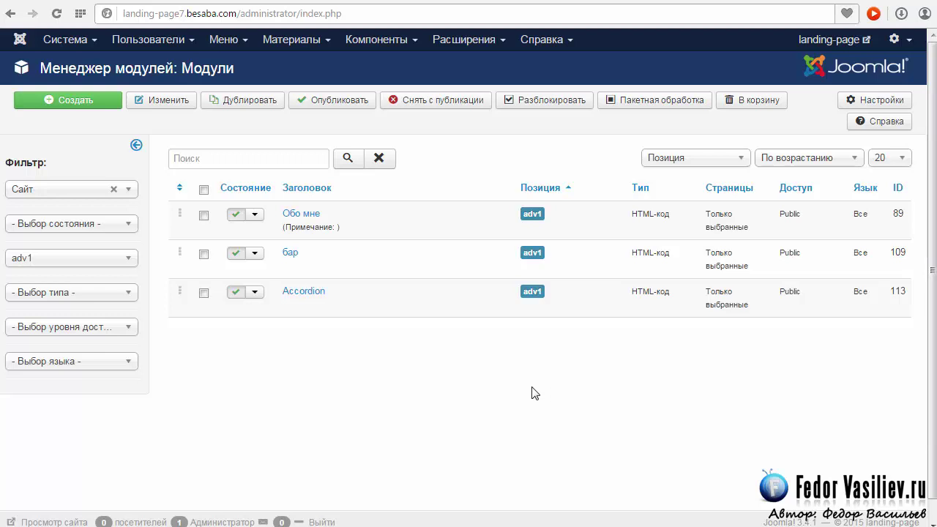
# Open the Обо мне module from the adv1 list and examine its YJSG shortcode options, including Accordions
pyautogui.moveTo(675, 214); pyautogui.dragTo(631, 217)
pyautogui.click(351, 378)
pyautogui.click(350, 289)
pyautogui.click(301, 213)
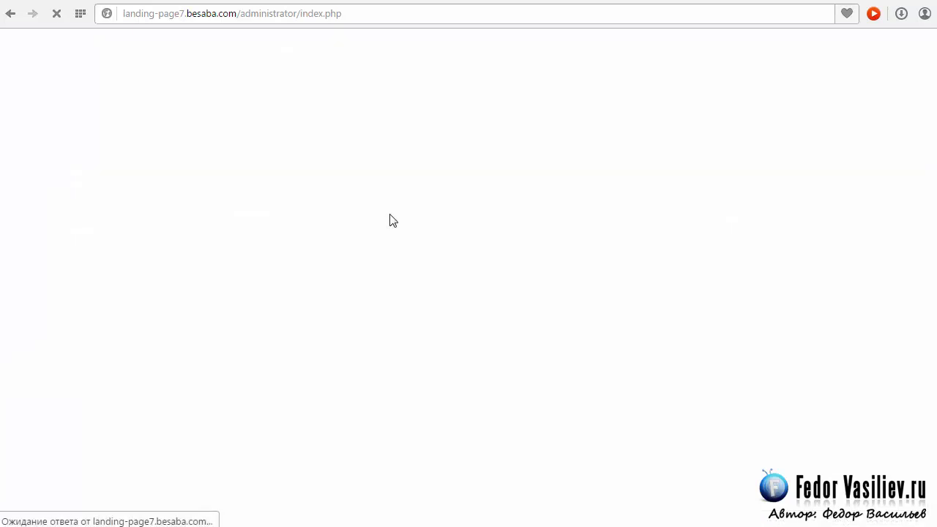
pyautogui.scroll(-10, 773, 224)
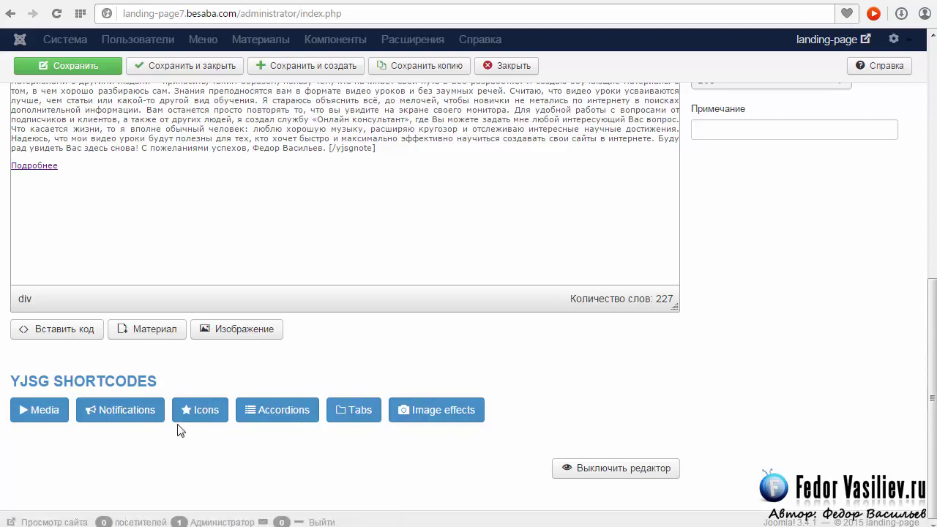
pyautogui.click(265, 416)
pyautogui.moveTo(933, 463); pyautogui.dragTo(933, 429)
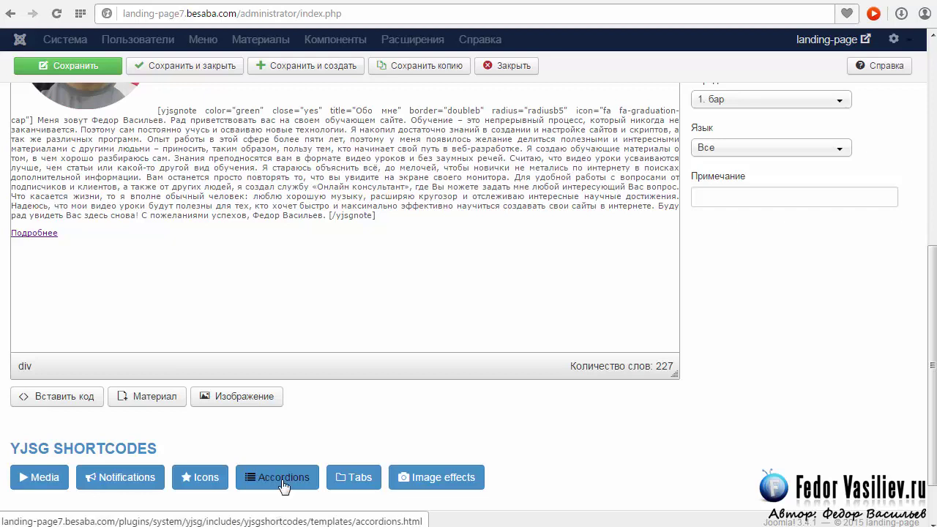
# Review the Обо мне module's text and shortcode options and close the module
pyautogui.scroll(-1, 495, 429)
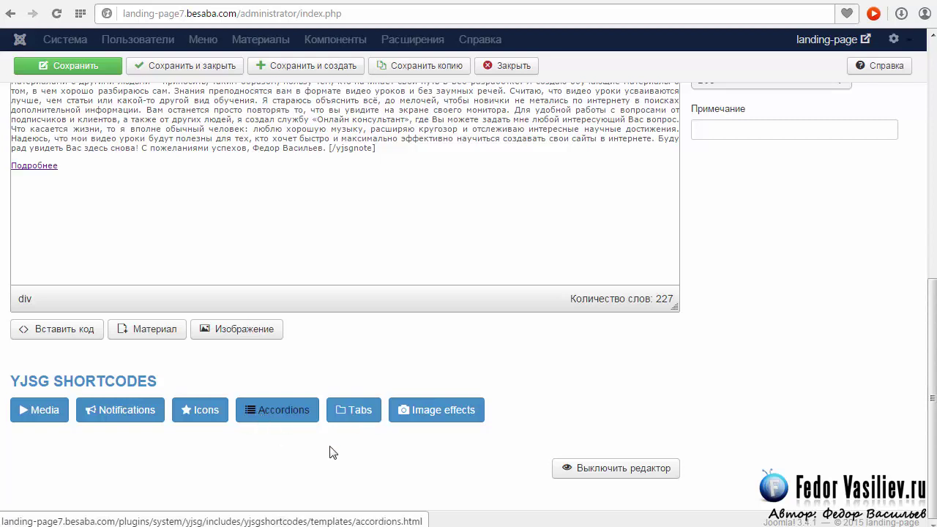
pyautogui.scroll(5, 236, 210)
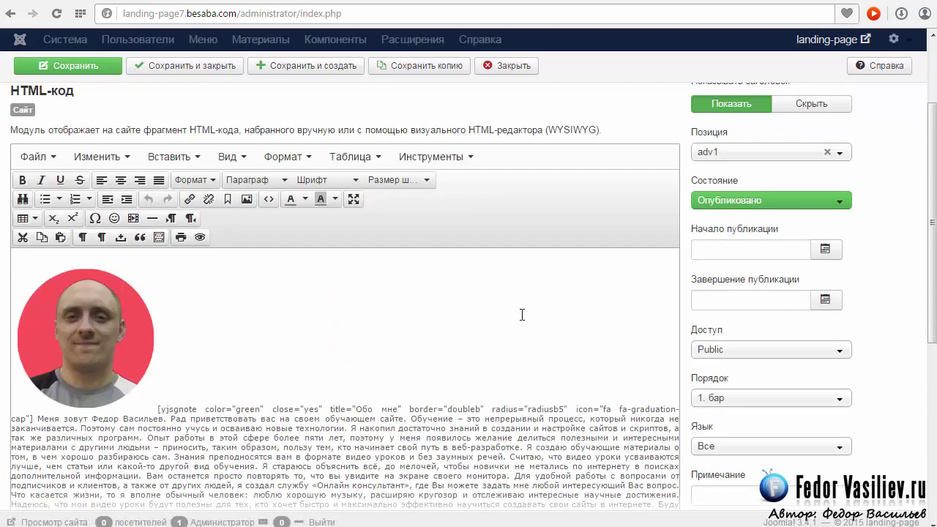
pyautogui.scroll(-3, 497, 305)
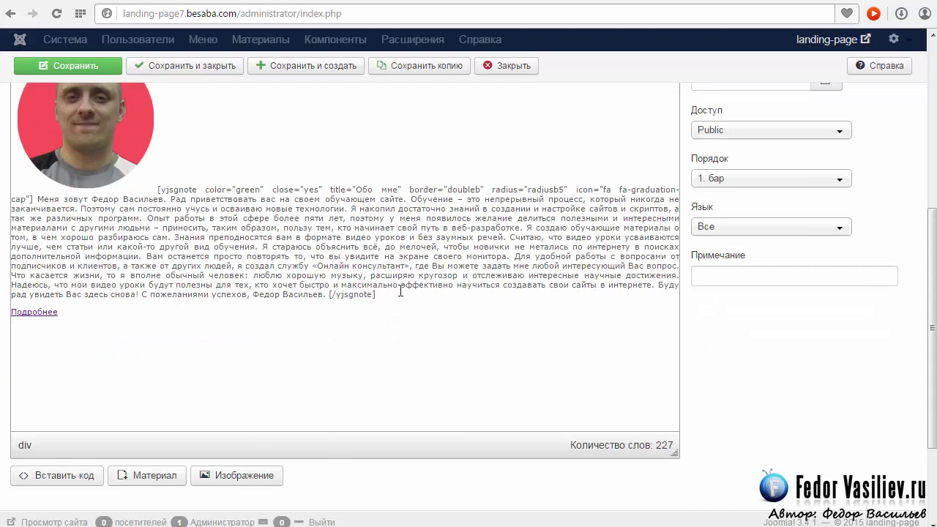
pyautogui.scroll(-2, 401, 292)
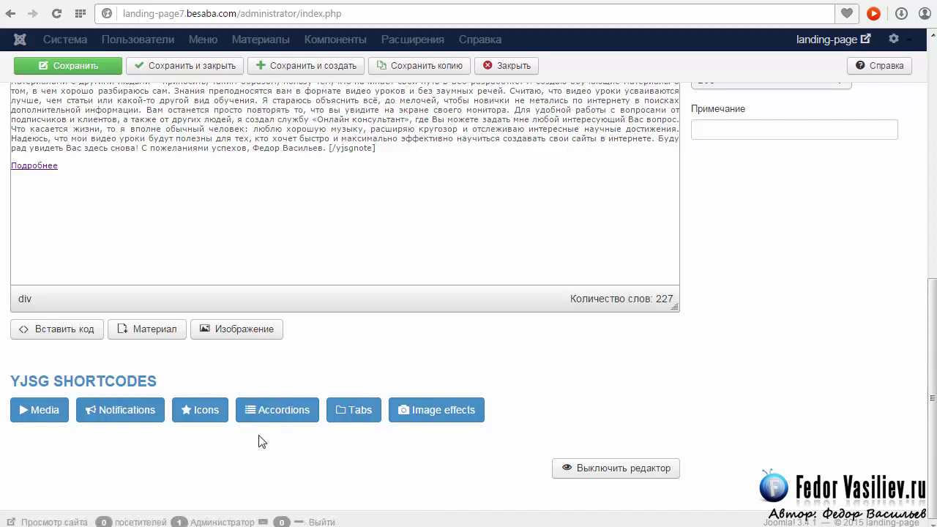
pyautogui.scroll(2, 286, 452)
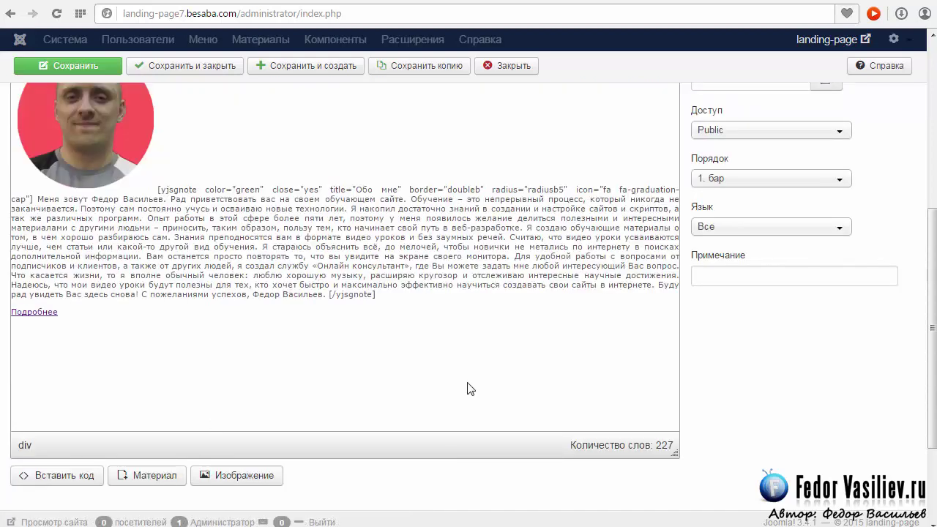
pyautogui.scroll(5, 456, 461)
pyautogui.click(484, 99)
# Reopen the Activeapp template's layout settings and look through the chrome options of the adv1 position
pyautogui.click(439, 39)
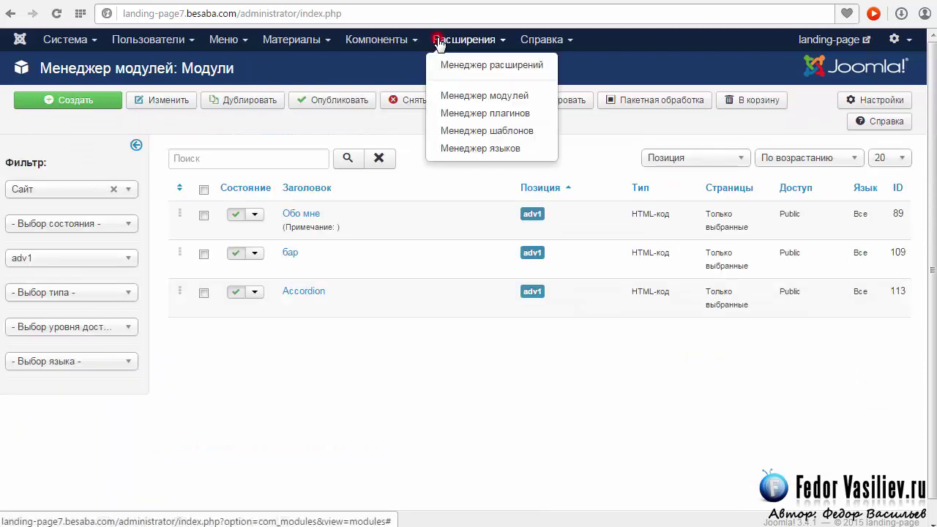
pyautogui.click(487, 132)
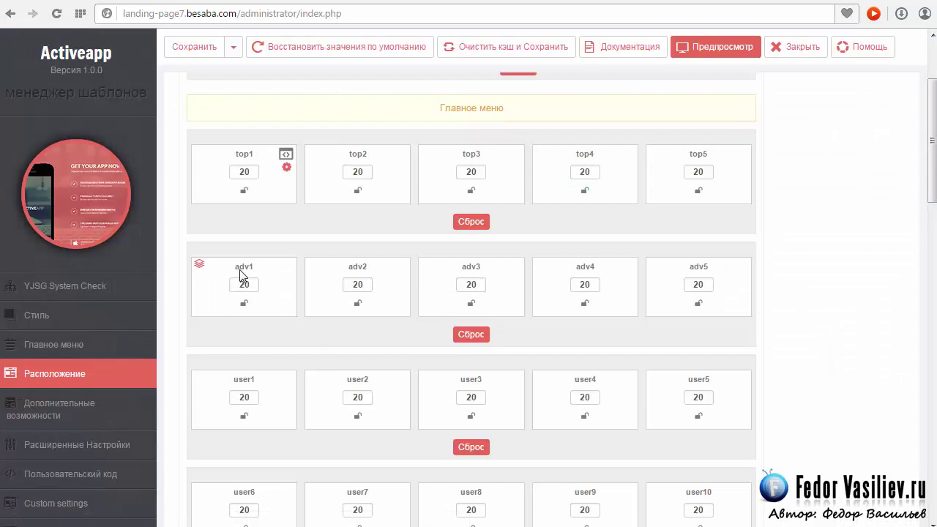
pyautogui.click(200, 265)
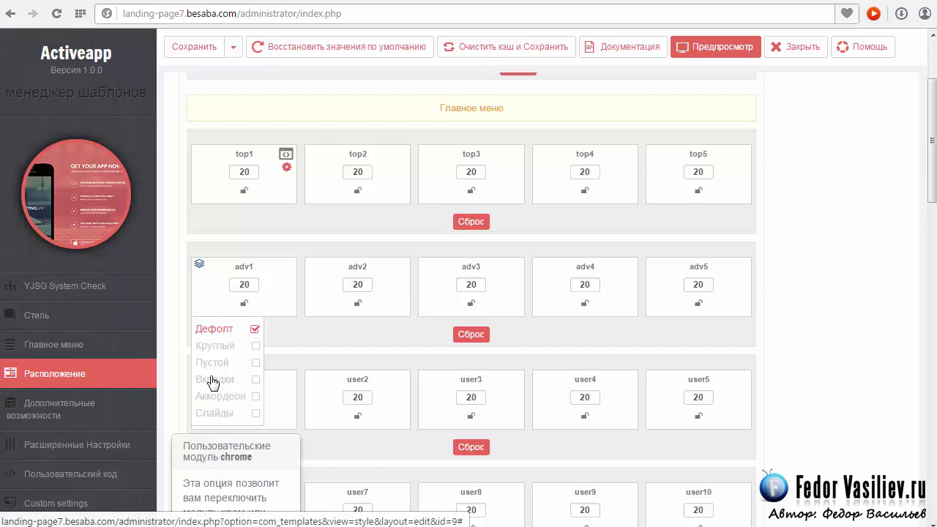
pyautogui.click(301, 339)
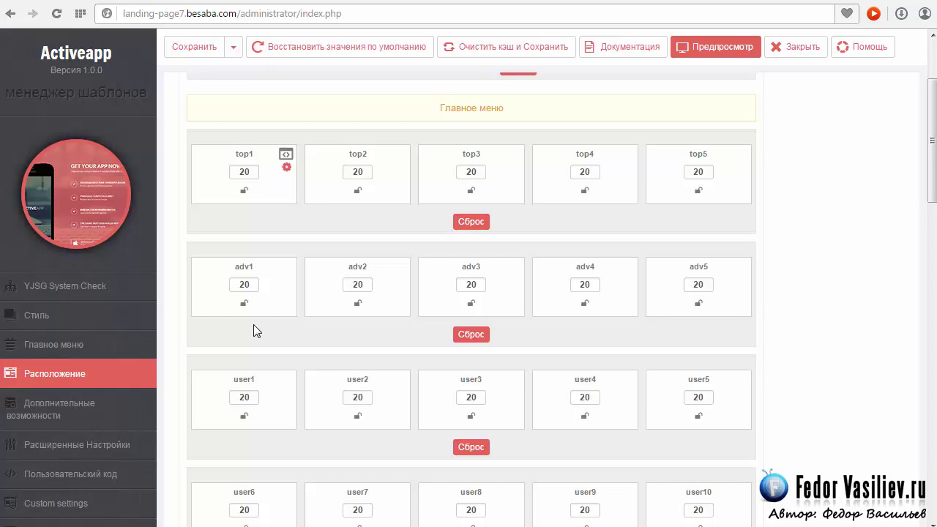
# Set the module chrome of the adv1 position to Аккордеон and save the template
pyautogui.moveTo(212, 311)
pyautogui.moveTo(257, 269); pyautogui.dragTo(236, 274)
pyautogui.click(244, 283)
pyautogui.click(202, 270)
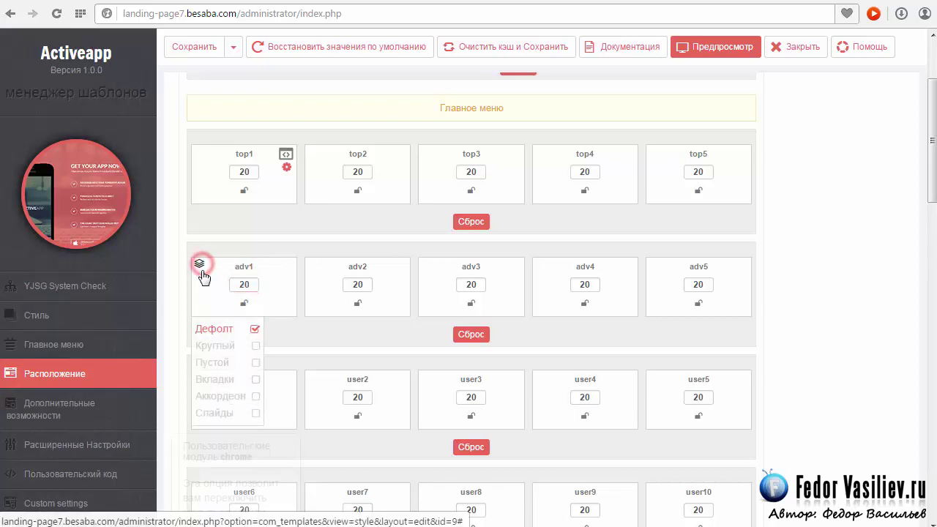
pyautogui.click(255, 397)
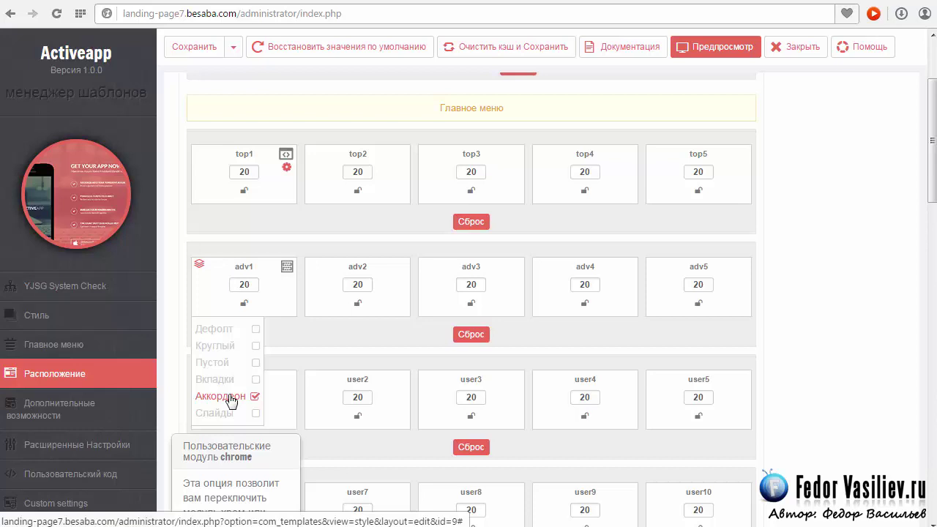
pyautogui.click(194, 47)
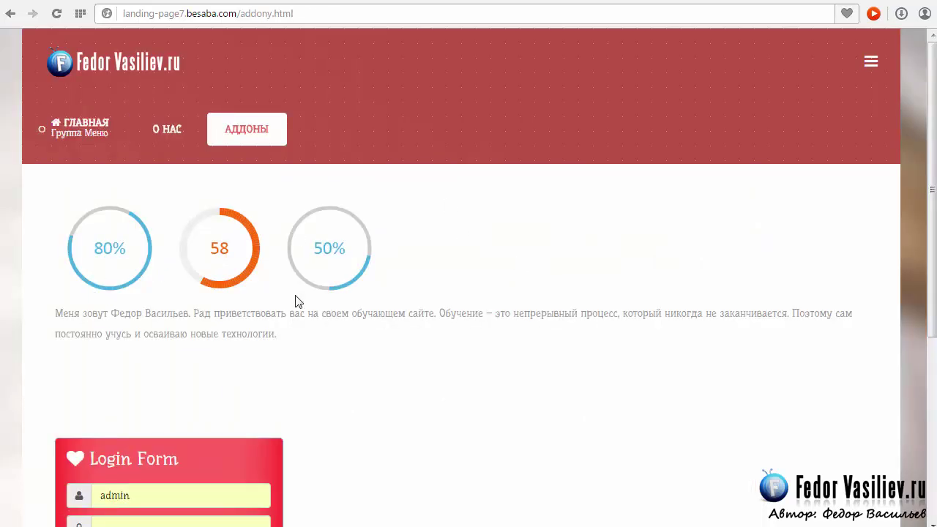
# Examine how the adv1 modules' progress circles and text paragraph are laid out on the Аддоны page before reloading it
pyautogui.scroll(-2, 291, 292)
pyautogui.scroll(2, 275, 261)
pyautogui.moveTo(278, 335); pyautogui.dragTo(54, 313)
pyautogui.click(182, 334)
pyautogui.click(286, 339)
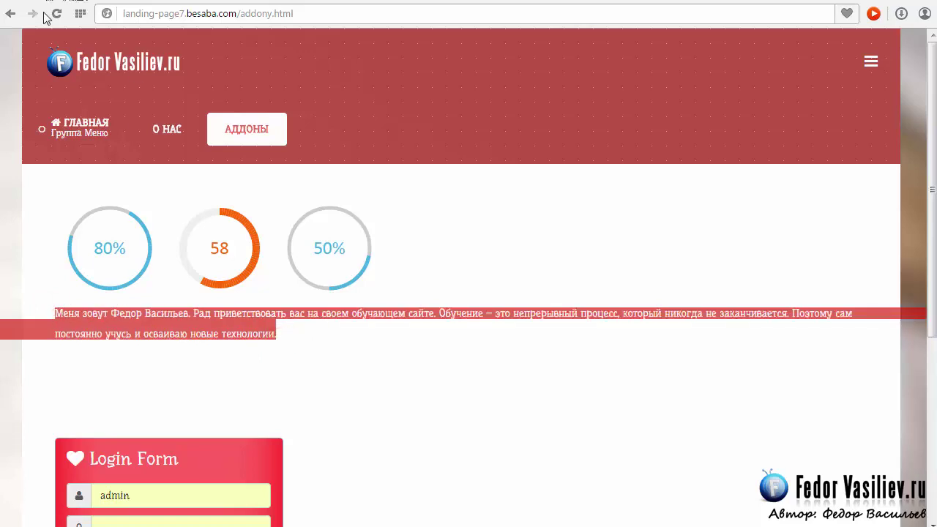
pyautogui.click(212, 331)
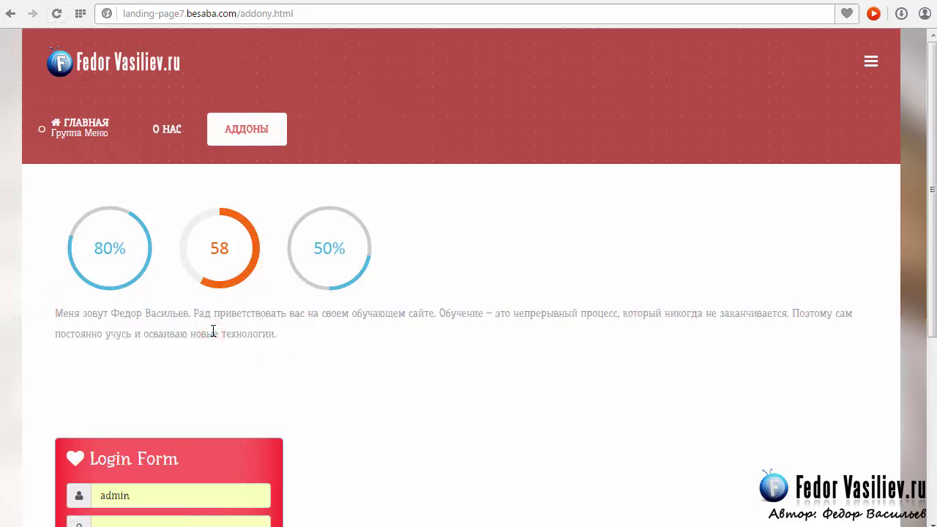
pyautogui.moveTo(285, 335); pyautogui.dragTo(55, 314)
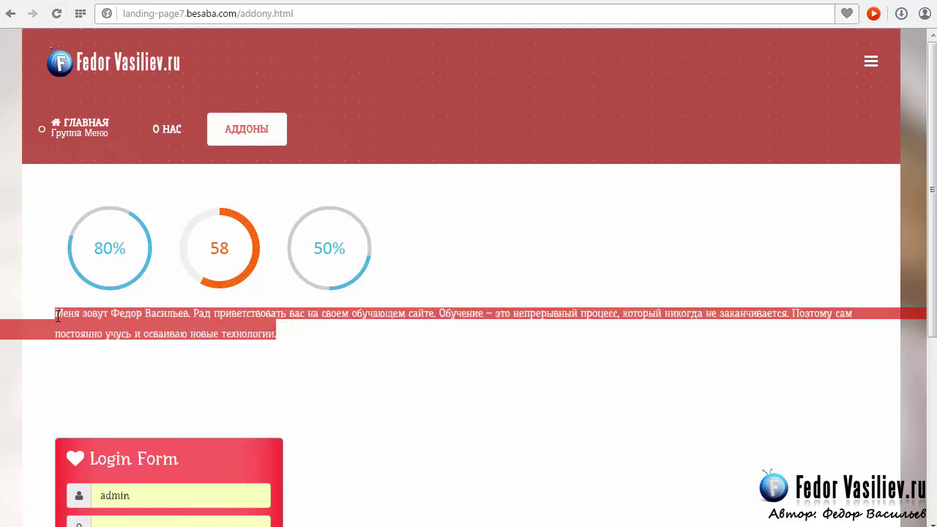
pyautogui.click(107, 333)
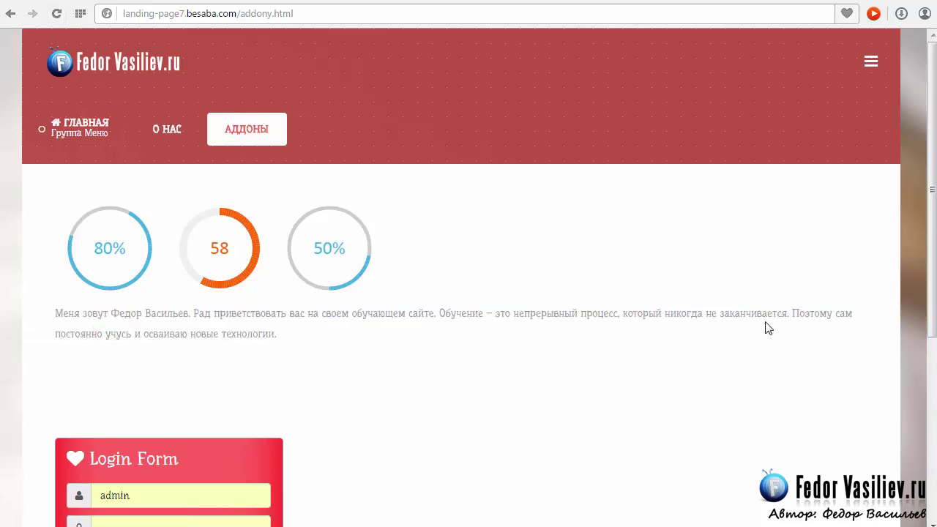
pyautogui.moveTo(290, 334); pyautogui.dragTo(46, 305)
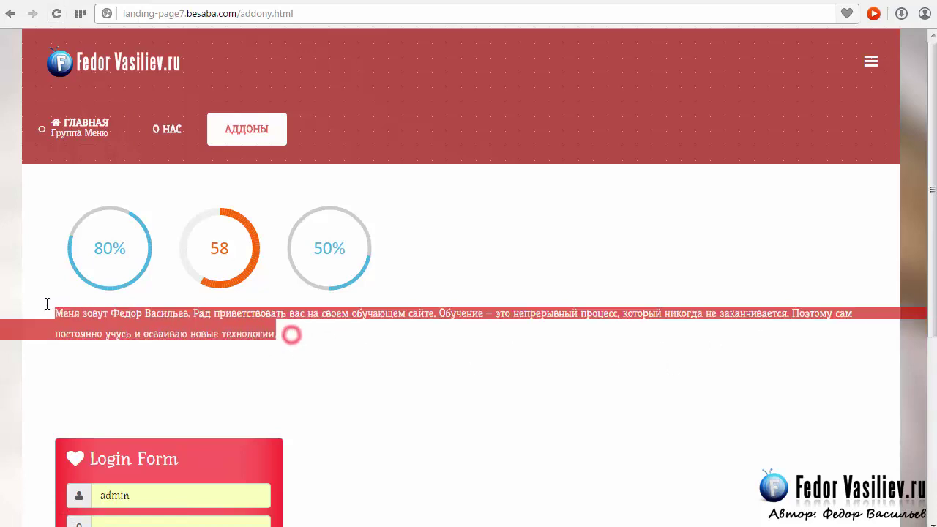
pyautogui.click(102, 320)
# Reload the Аддоны page and test the accordion by opening the бар and Accordion sections in turn
pyautogui.click(56, 13)
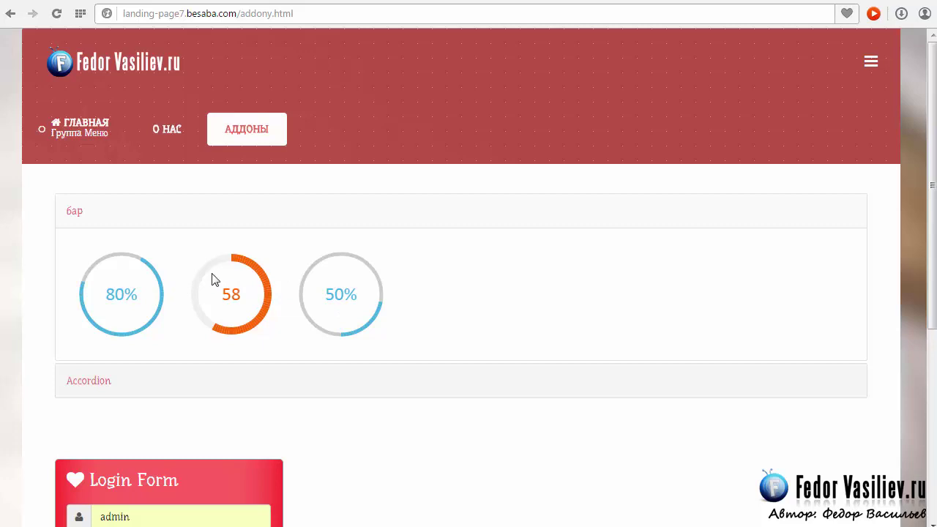
pyautogui.click(73, 210)
pyautogui.click(88, 209)
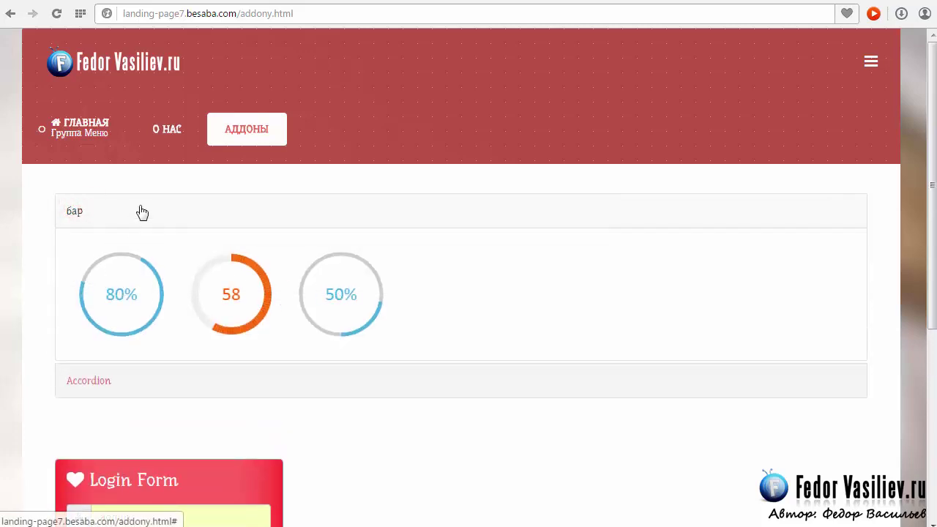
pyautogui.scroll(-2, 90, 243)
pyautogui.click(91, 241)
pyautogui.scroll(2, 176, 261)
pyautogui.click(320, 307)
pyautogui.tripleClick(319, 308)
pyautogui.click(136, 327)
pyautogui.click(117, 245)
pyautogui.click(104, 205)
pyautogui.click(130, 248)
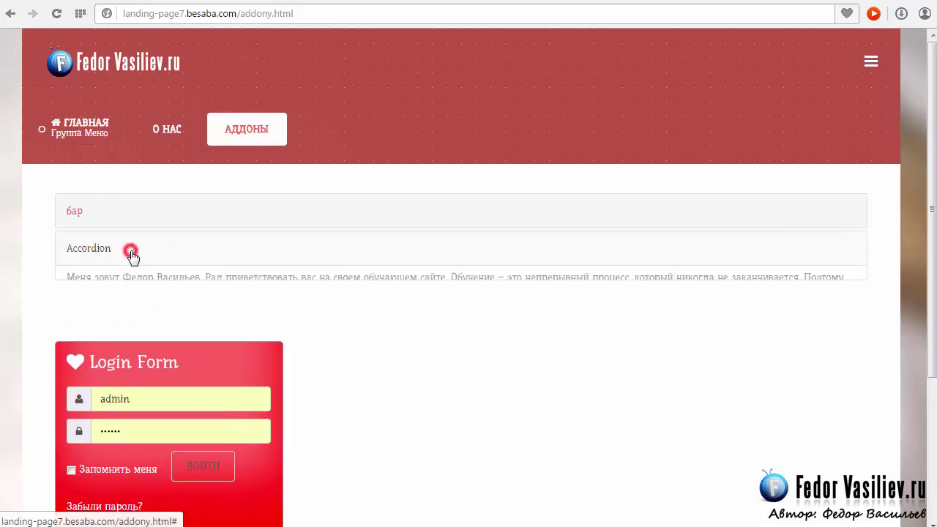
# Collapse the open Accordion section on the Аддоны page
pyautogui.doubleClick(343, 307)
pyautogui.click(329, 314)
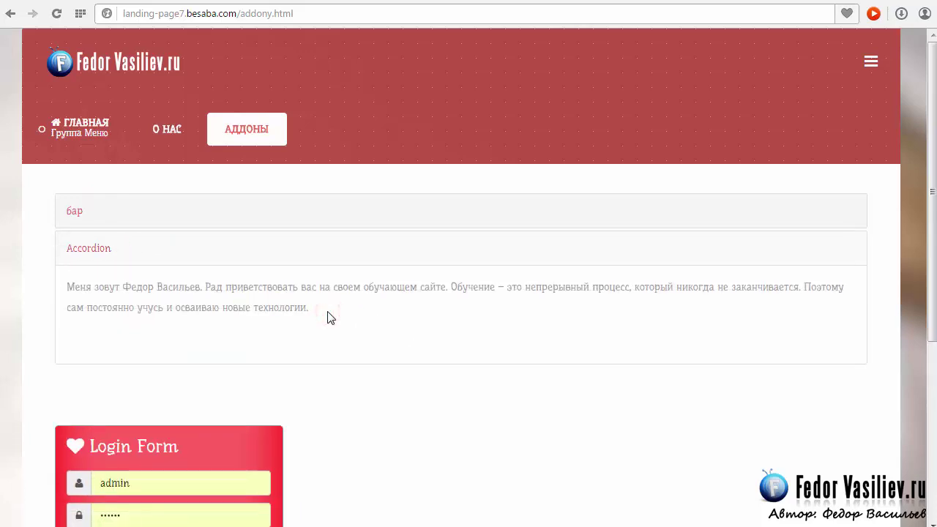
pyautogui.click(126, 245)
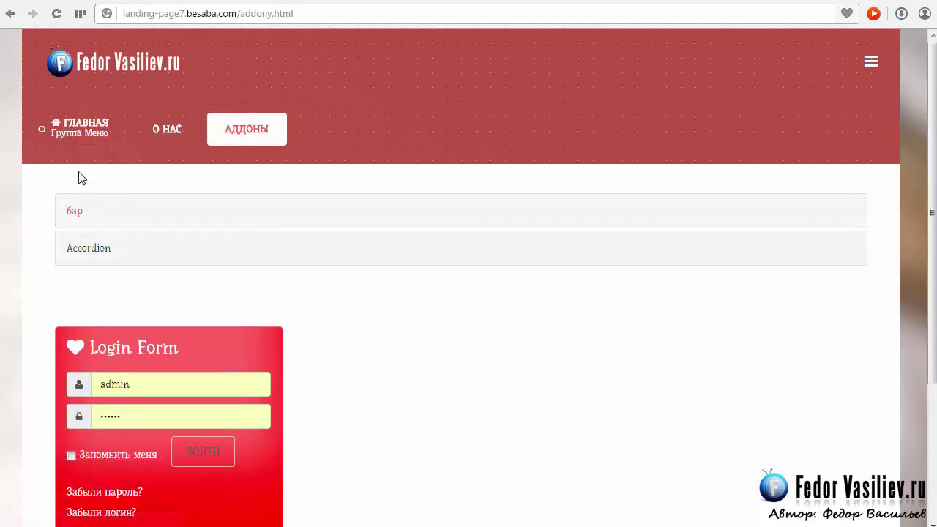
# Open the Главная page and examine how the Обо мне module is laid out in its accordion section
pyautogui.click(81, 129)
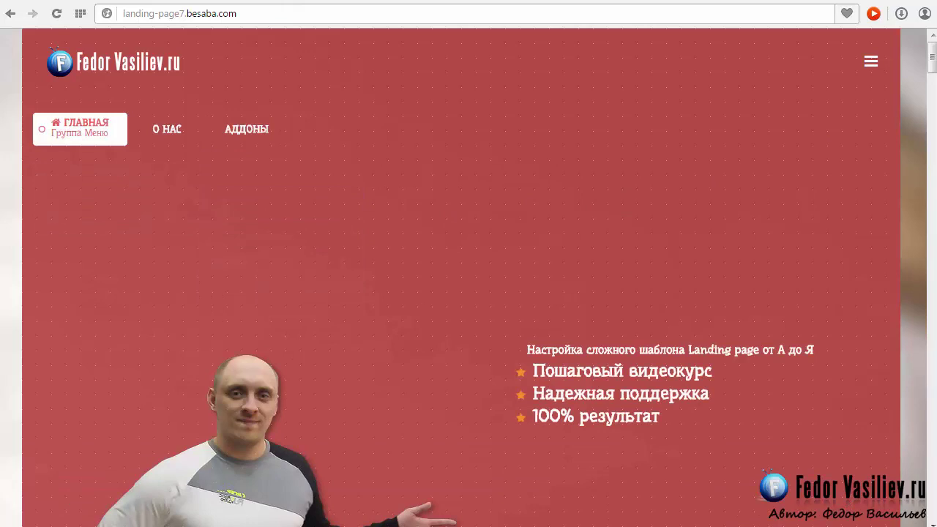
pyautogui.moveTo(934, 65); pyautogui.dragTo(932, 106)
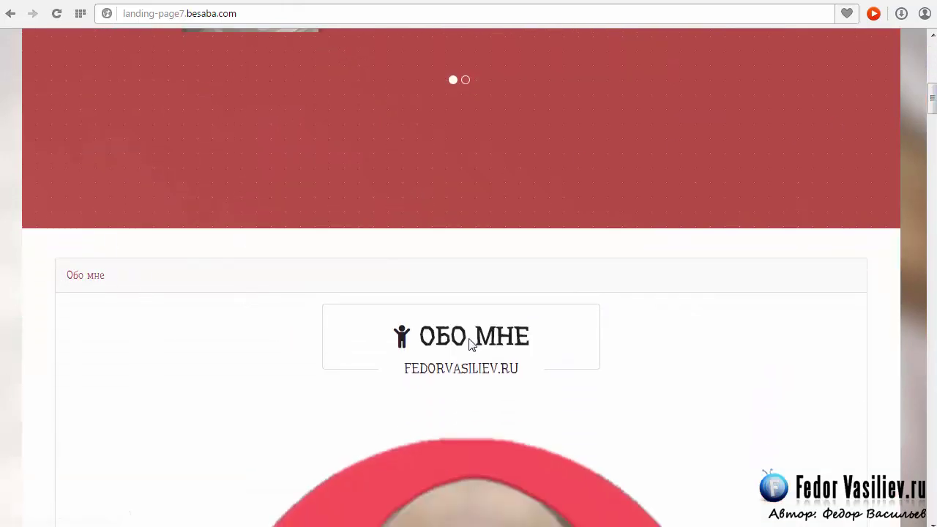
pyautogui.scroll(-3, 383, 328)
pyautogui.scroll(-2, 383, 323)
pyautogui.scroll(2, 386, 328)
pyautogui.scroll(-3, 410, 345)
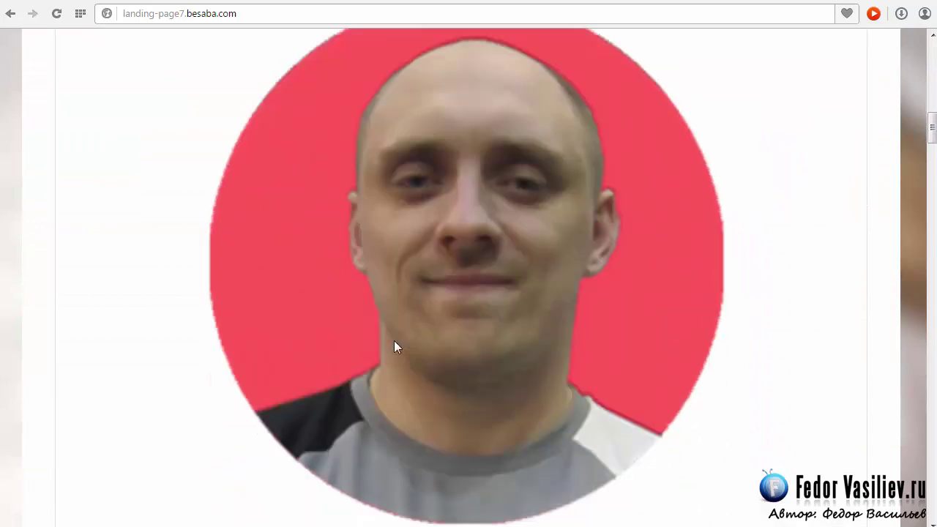
pyautogui.scroll(-10, 472, 291)
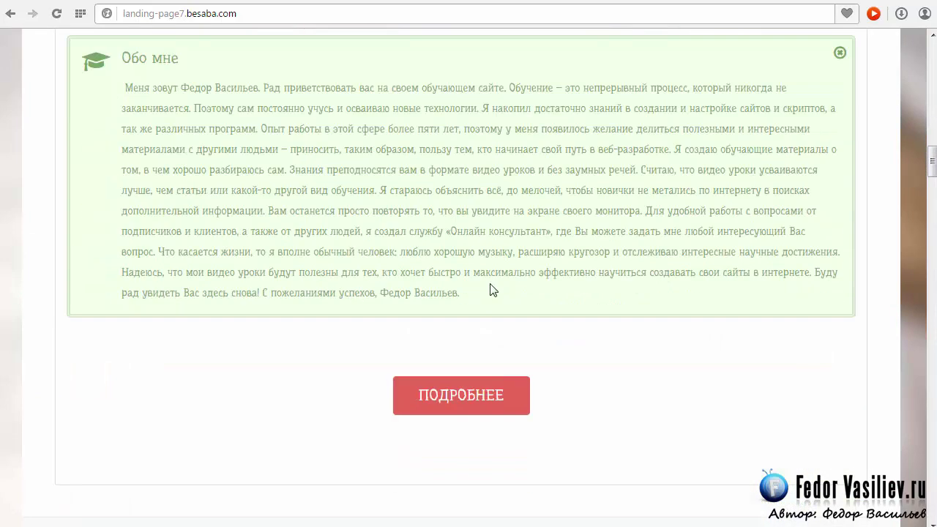
pyautogui.scroll(12, 163, 282)
# Test the home page's Обо мне accordion section by collapsing and reopening it
pyautogui.click(94, 277)
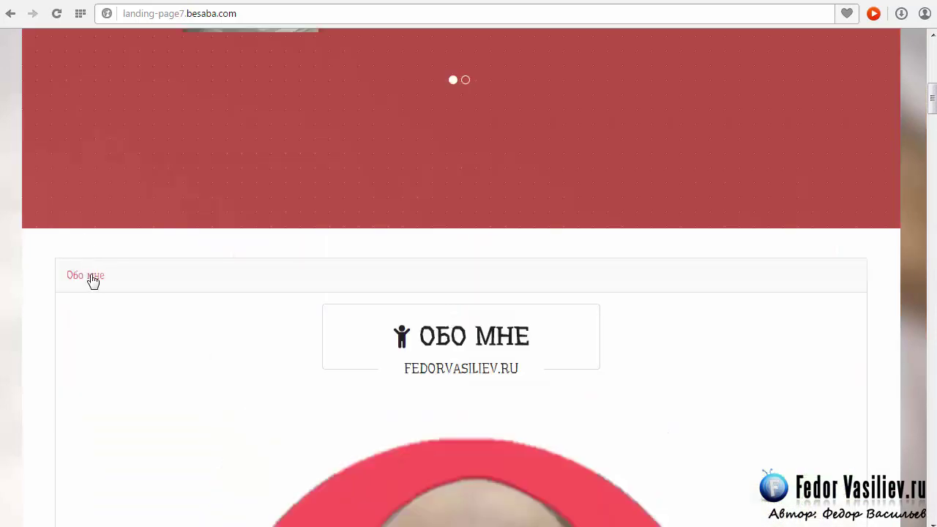
pyautogui.scroll(-2, 146, 286)
pyautogui.scroll(2, 174, 283)
pyautogui.click(155, 273)
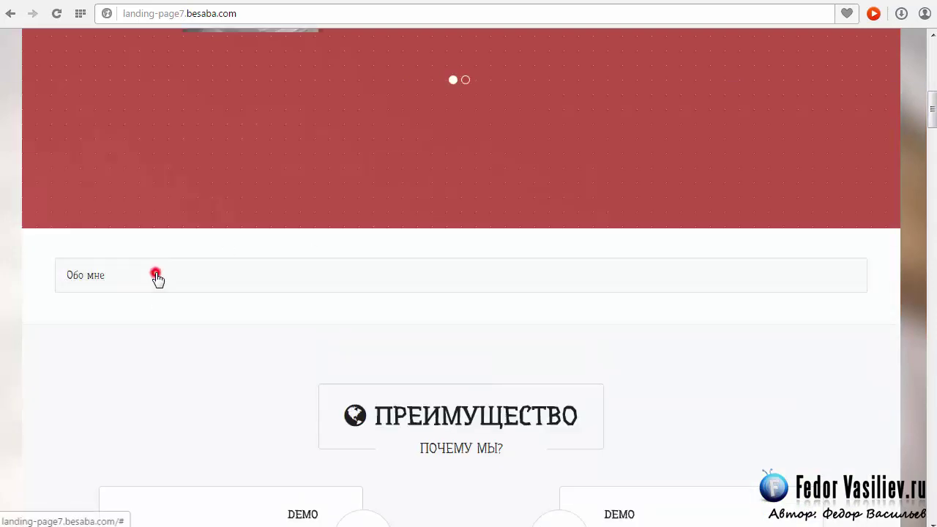
pyautogui.scroll(-12, 133, 270)
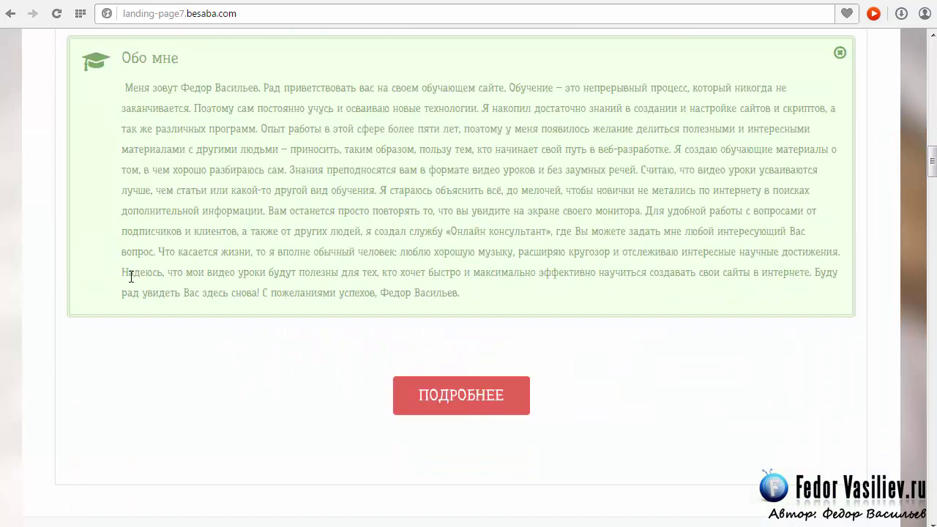
pyautogui.scroll(14, 379, 358)
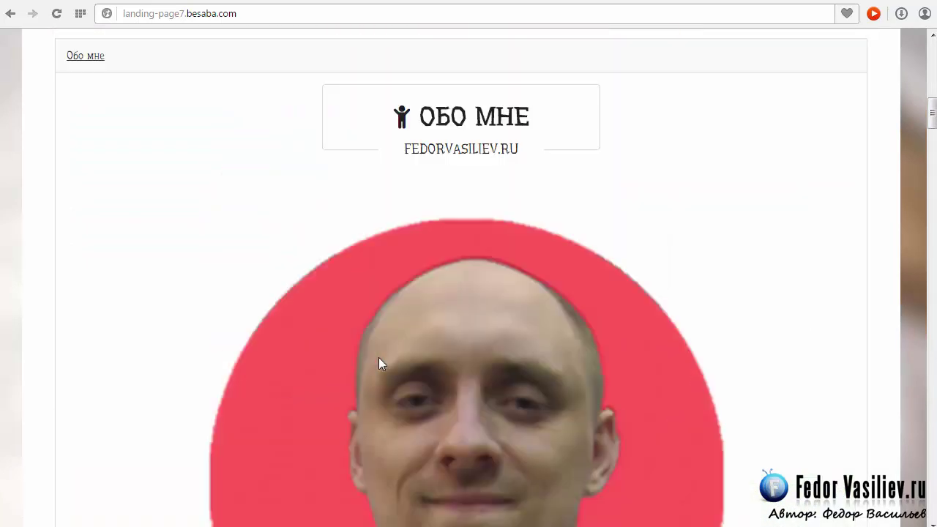
# Return to the Activeapp template's layout settings and set the module chrome of the adv1 position to Вкладки
pyautogui.click(503, 2)
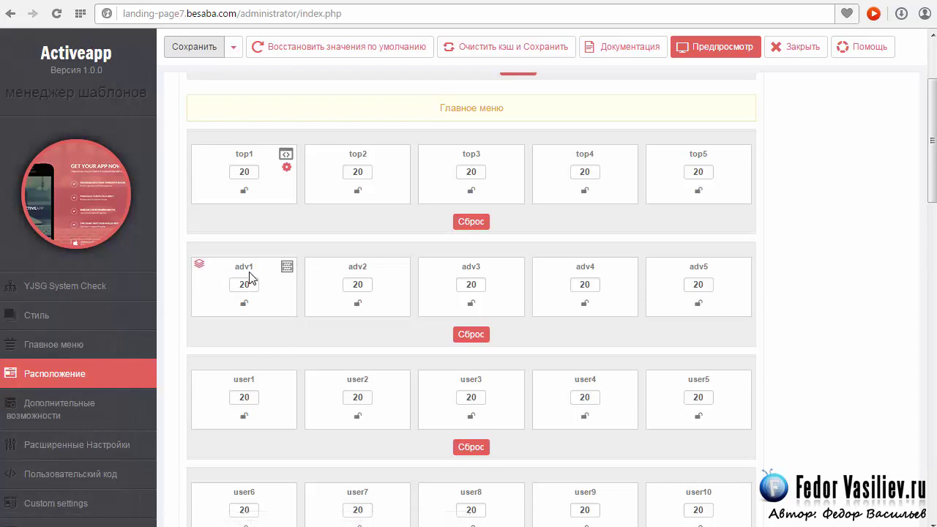
pyautogui.click(199, 265)
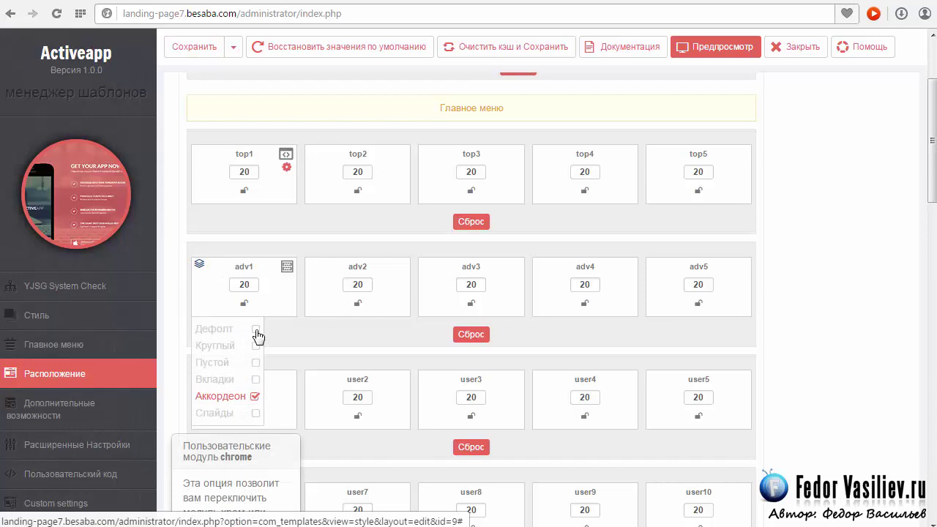
pyautogui.click(256, 380)
pyautogui.click(318, 347)
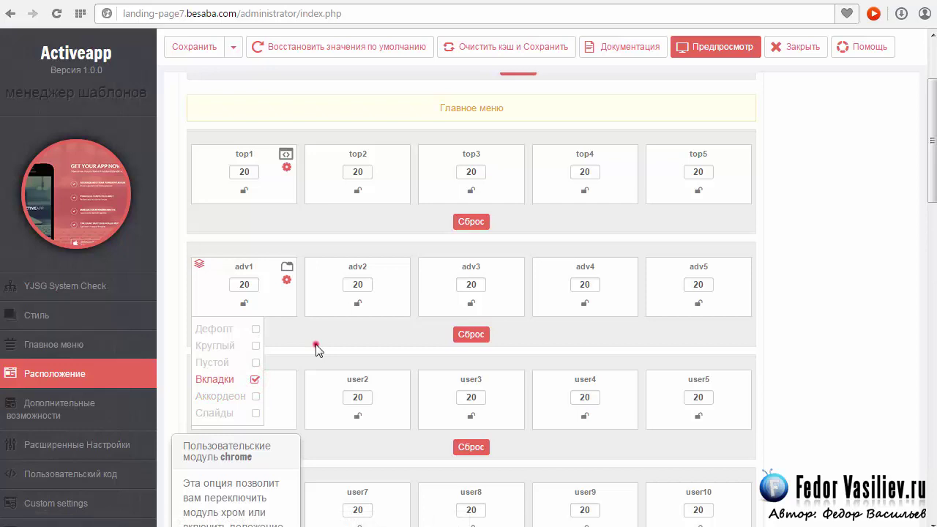
# Review the Adv1 Tabs Settings, including effect duration, effect type and tabs type, and close them without changes
pyautogui.click(286, 279)
pyautogui.moveTo(414, 194)
pyautogui.moveTo(418, 319)
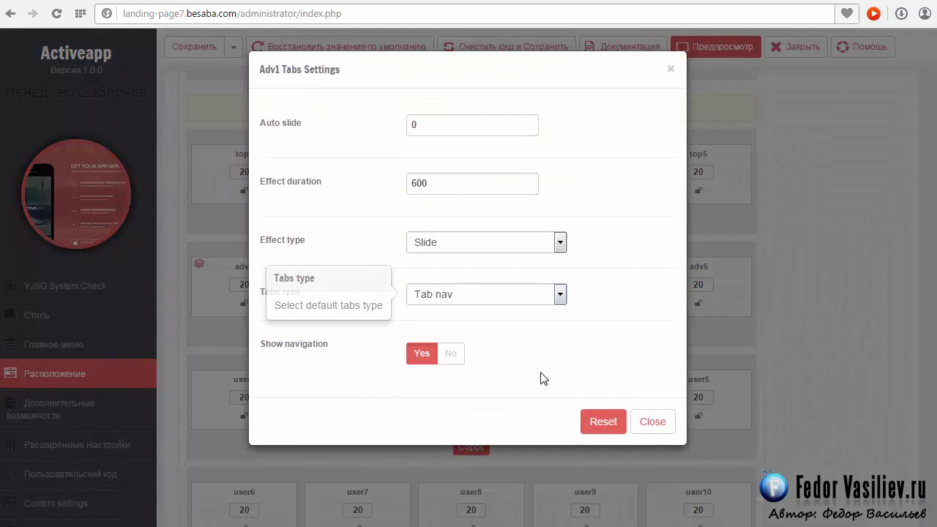
pyautogui.click(659, 425)
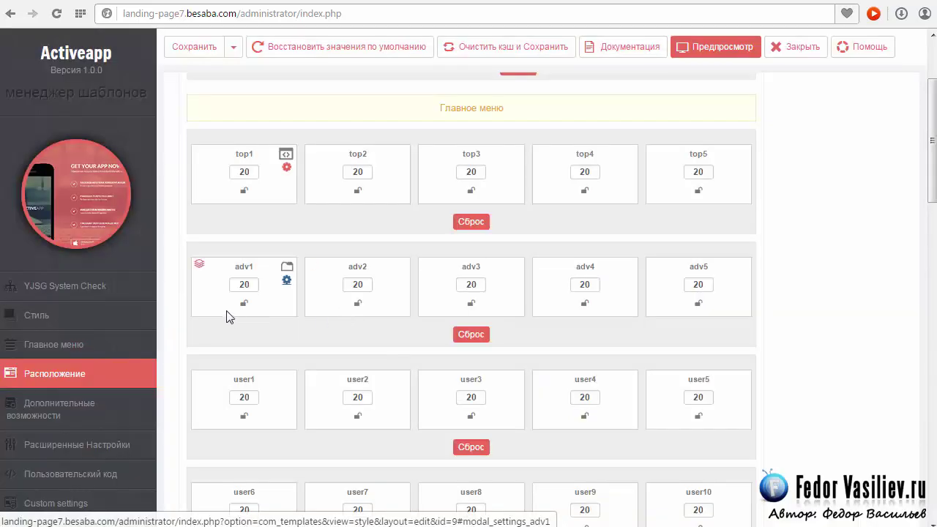
# Check the adv1 position's chrome selection and save the template
pyautogui.click(200, 269)
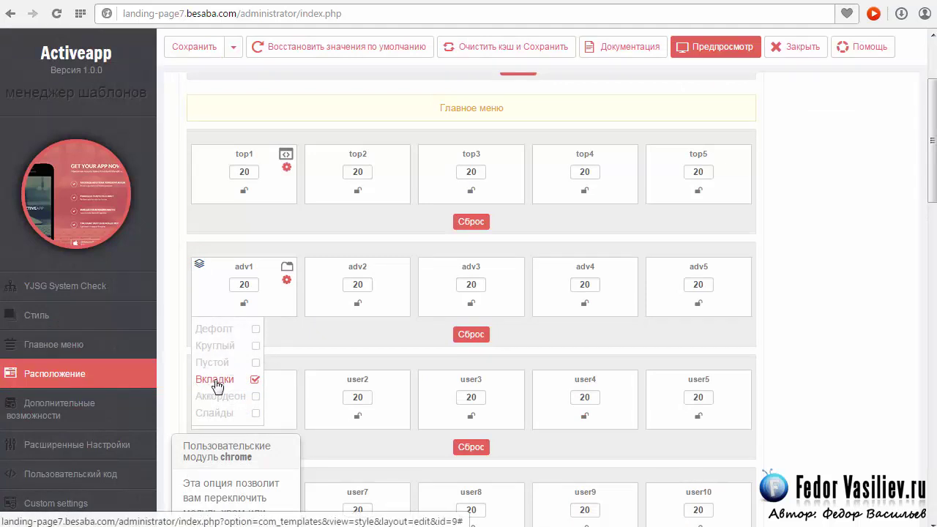
pyautogui.click(292, 335)
pyautogui.click(189, 48)
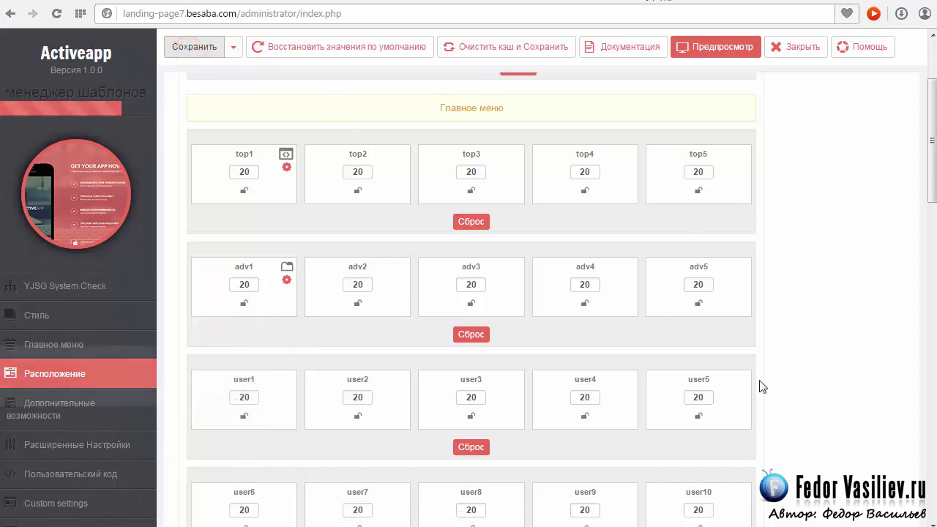
# Reload the home page and examine how the Обо мне module appears as a tab
pyautogui.click(57, 13)
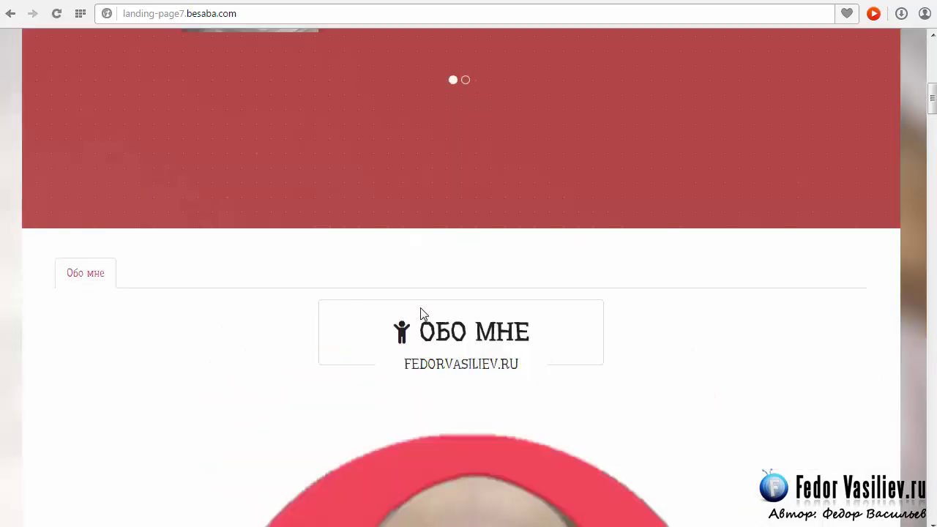
pyautogui.scroll(-12, 420, 313)
pyautogui.scroll(-4, 439, 311)
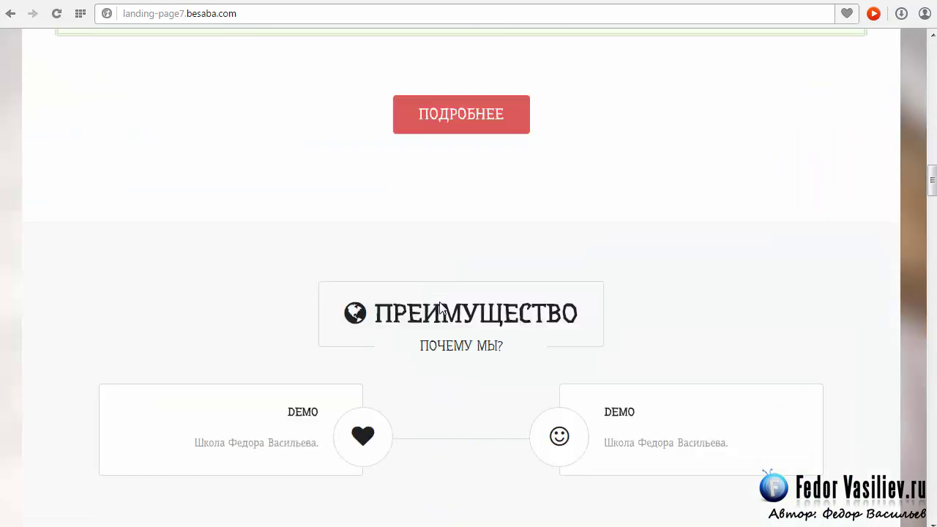
pyautogui.scroll(15, 441, 300)
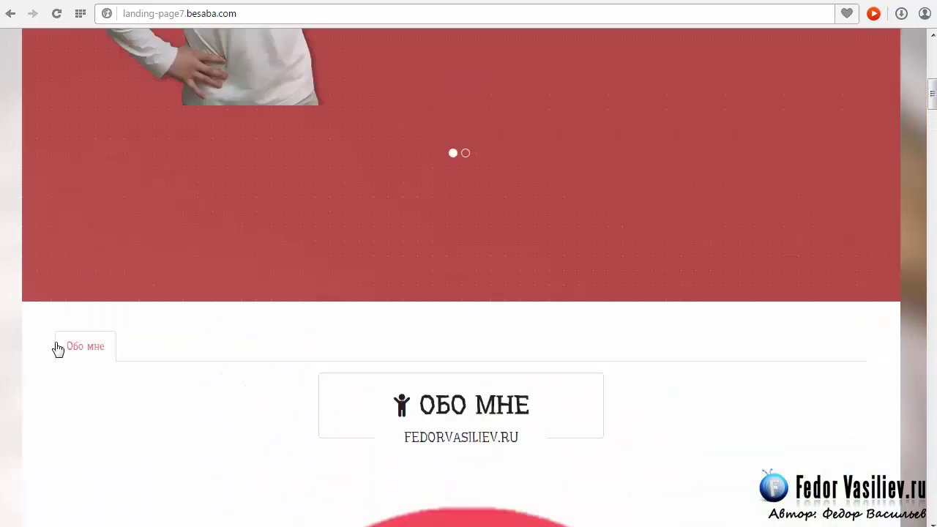
pyautogui.click(95, 349)
pyautogui.scroll(6, 271, 237)
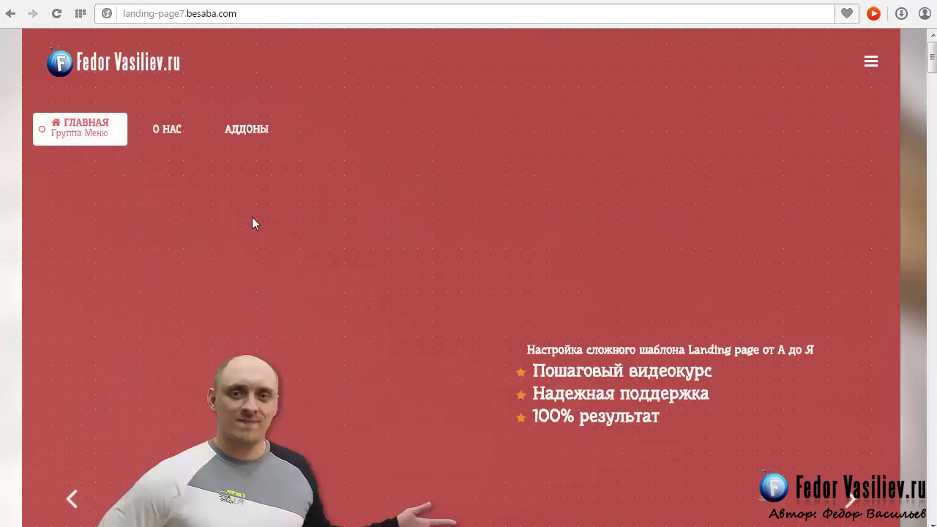
# Open the Аддоны page and test the tabbed modules by switching between бар and Accordion with the tabs and navigation arrow
pyautogui.click(249, 129)
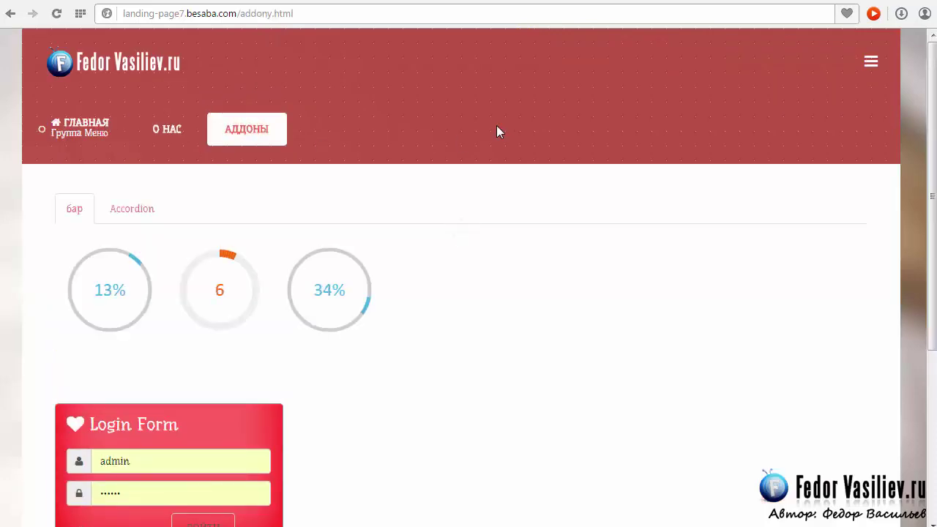
pyautogui.click(129, 205)
pyautogui.click(68, 208)
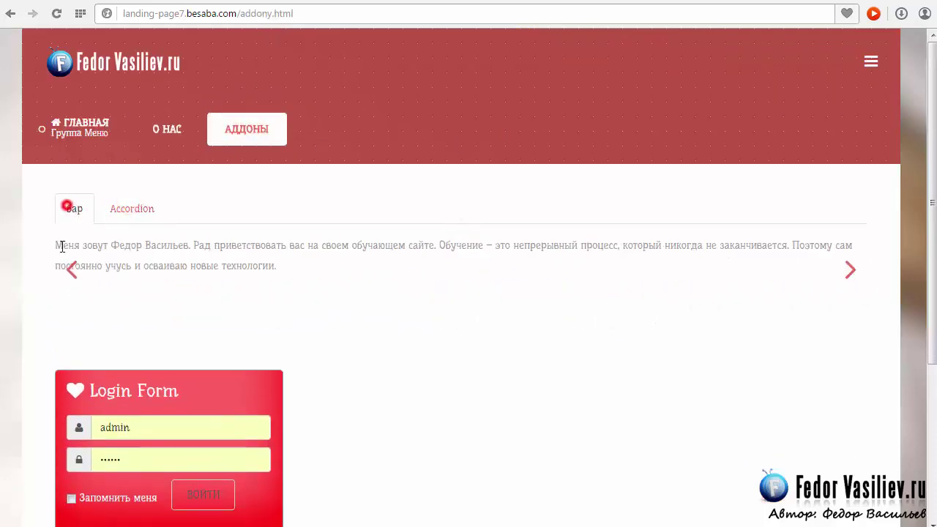
pyautogui.click(118, 213)
pyautogui.click(74, 210)
pyautogui.scroll(-1, 192, 236)
pyautogui.scroll(1, 70, 276)
pyautogui.click(70, 276)
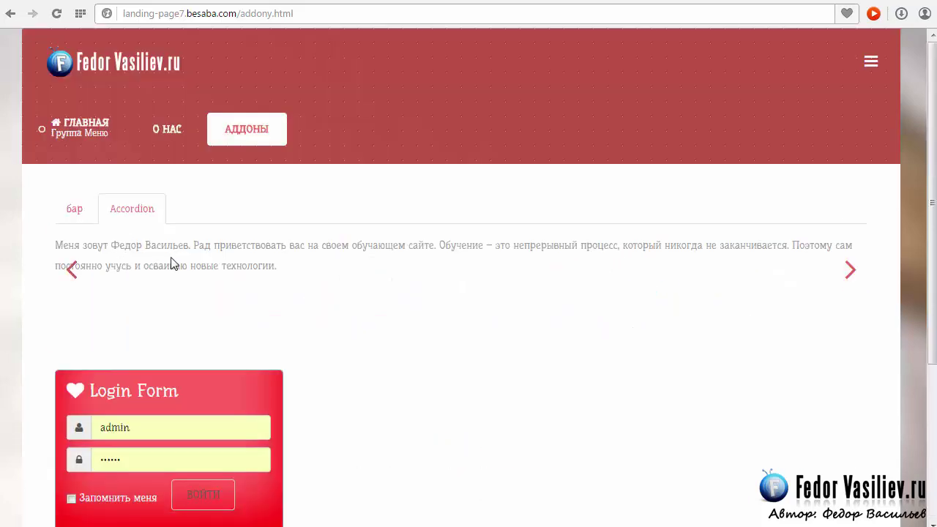
# Compare the бар tab's progress circles with the Accordion tab's text paragraph and watch the slide effect between them
pyautogui.click(74, 212)
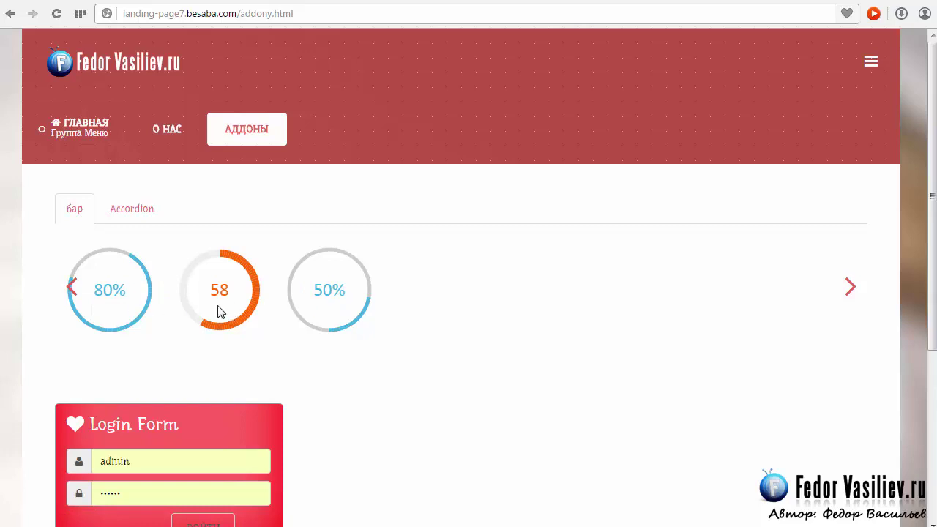
pyautogui.click(124, 210)
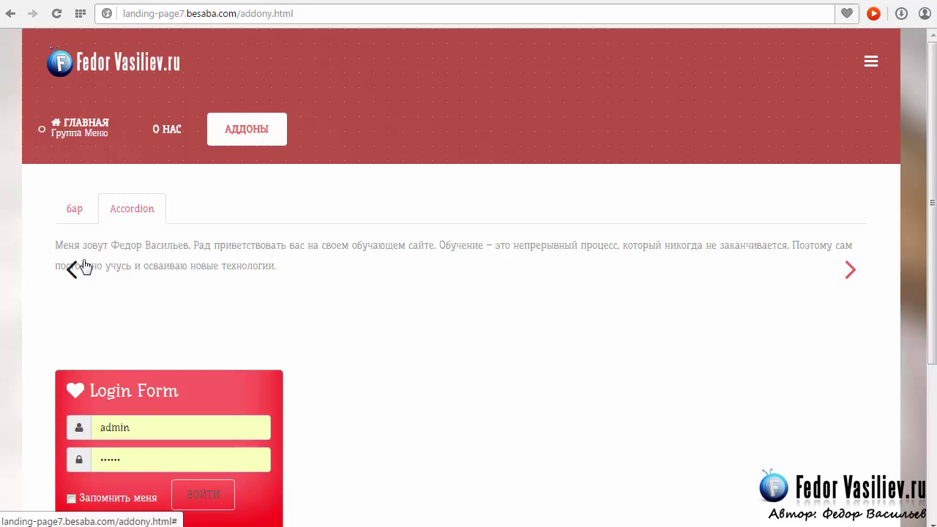
pyautogui.moveTo(54, 244); pyautogui.dragTo(284, 280)
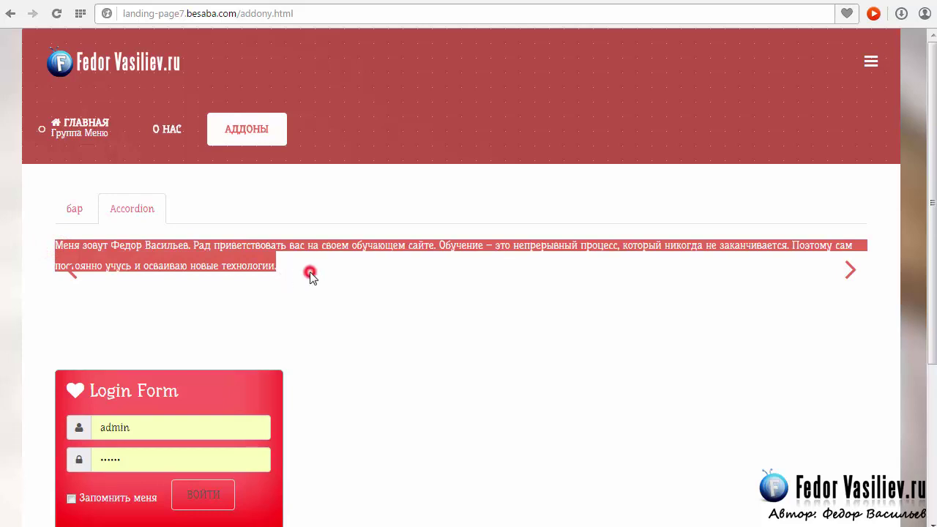
pyautogui.click(72, 210)
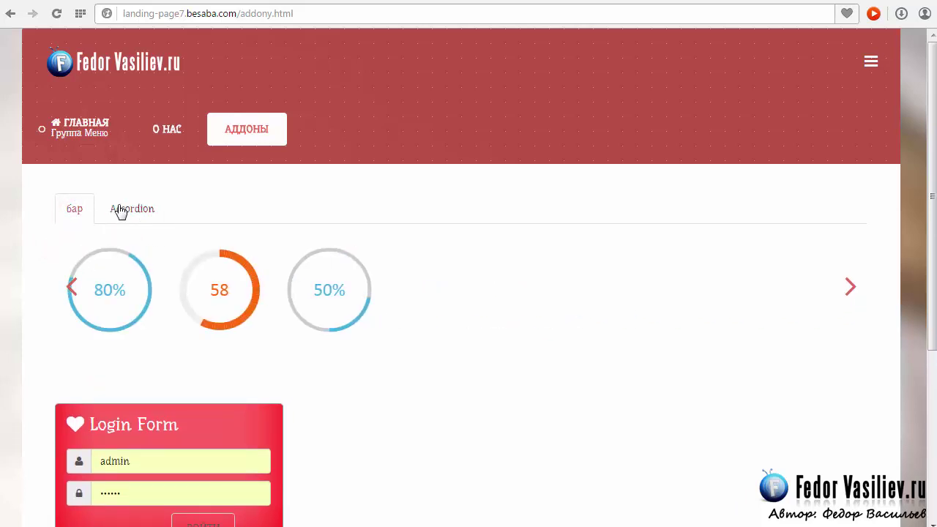
pyautogui.click(118, 209)
pyautogui.click(75, 210)
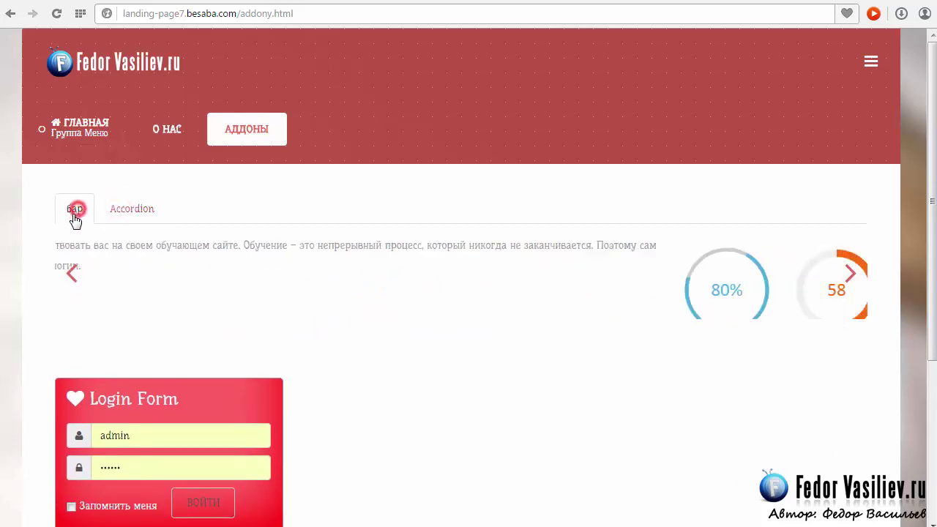
pyautogui.click(129, 212)
pyautogui.click(76, 211)
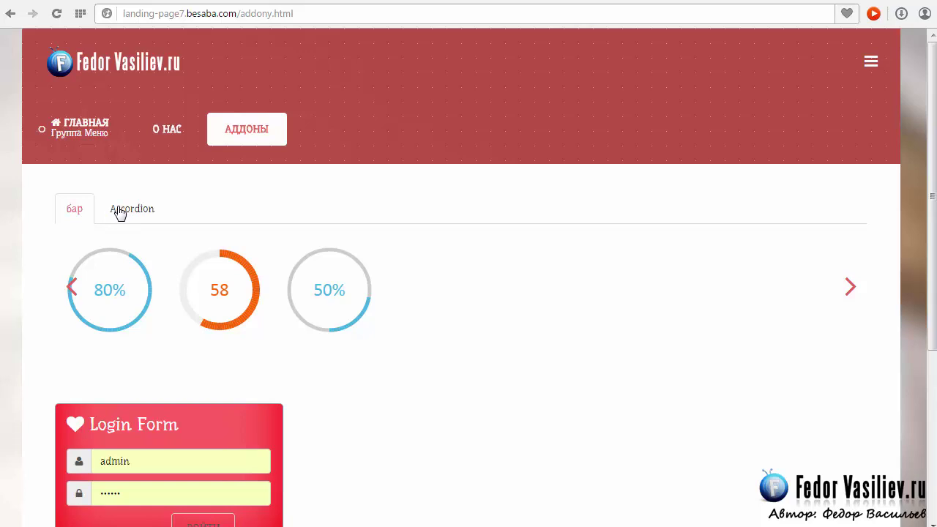
# Return to the Главная page and advance its header slider to the other slide
pyautogui.click(59, 144)
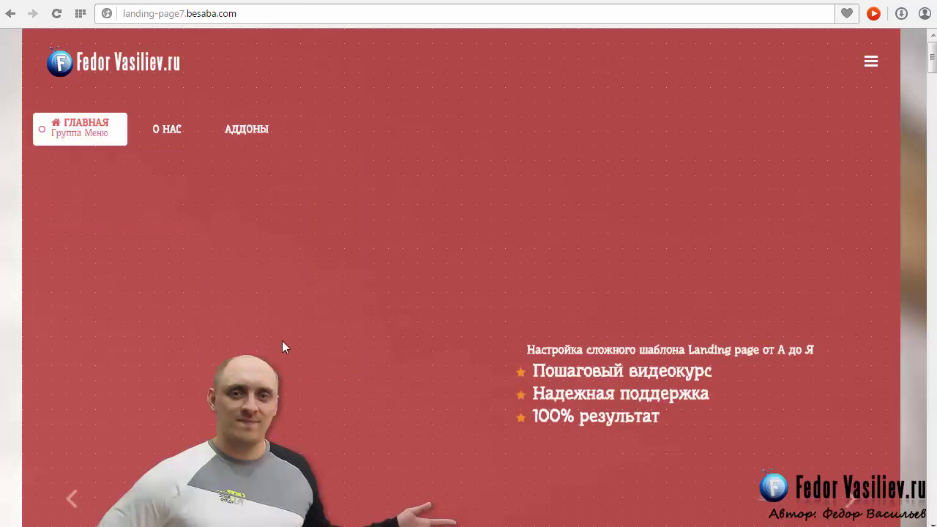
pyautogui.scroll(-2, 285, 347)
pyautogui.click(843, 353)
pyautogui.scroll(1, 205, 271)
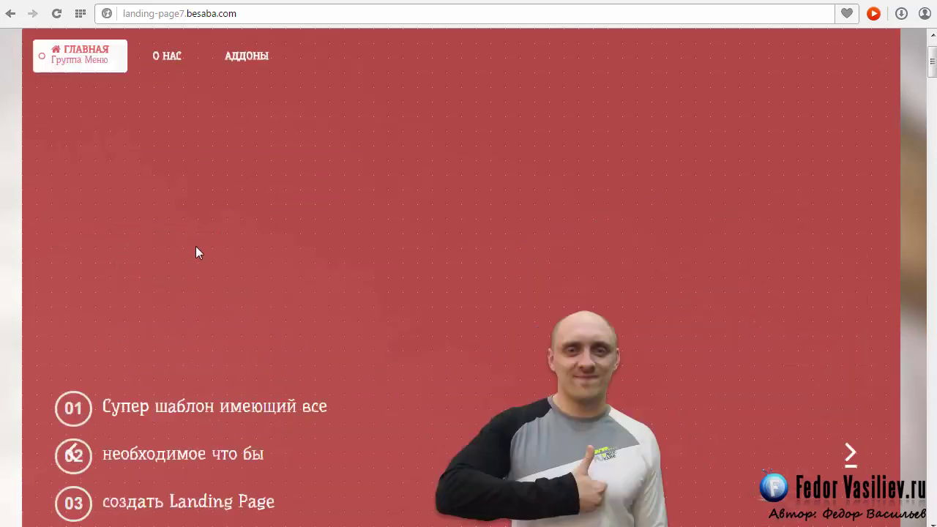
pyautogui.scroll(1, 196, 253)
# Set the module chrome of the adv1 position to Дефолт in the template's layout settings
pyautogui.click(497, 1)
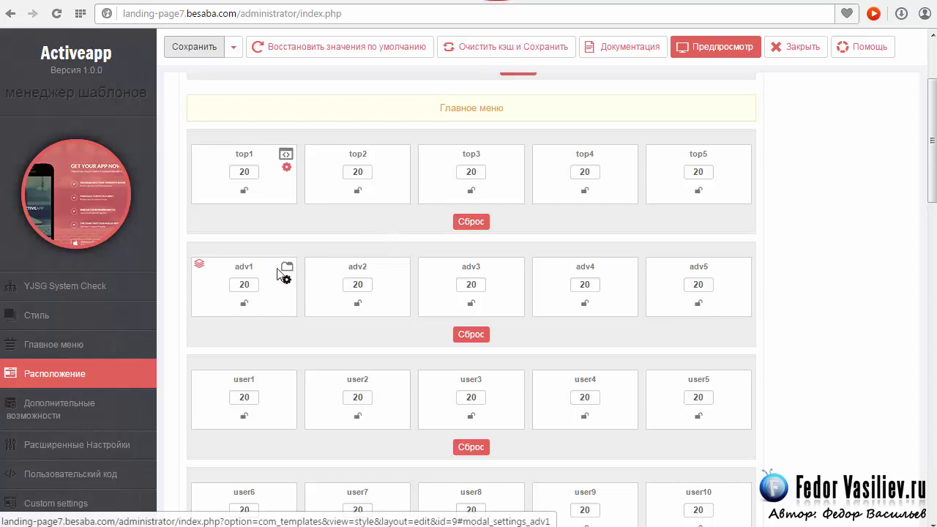
pyautogui.click(200, 265)
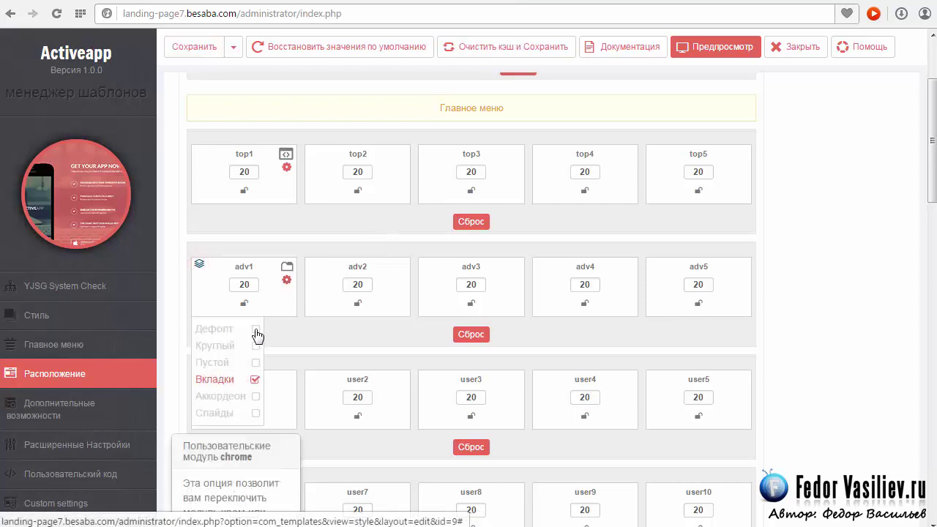
pyautogui.click(255, 330)
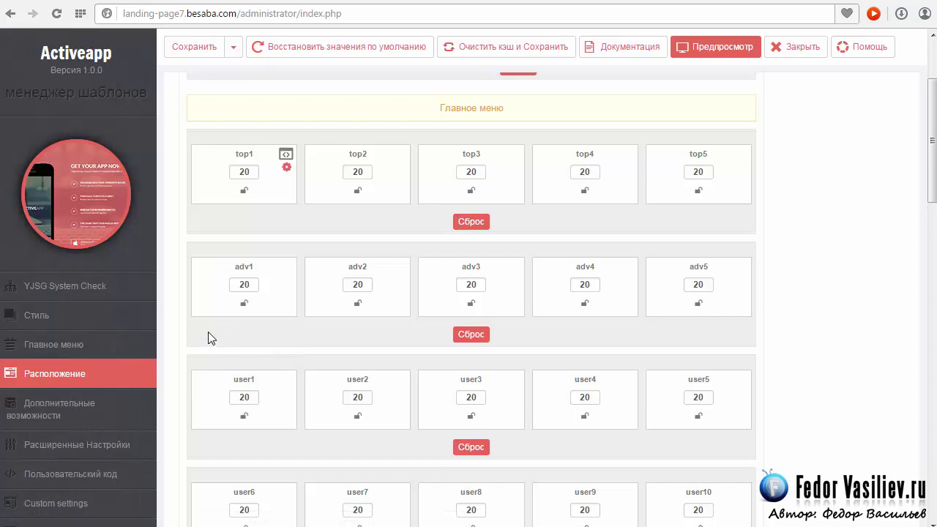
# Locate the Верхняя панель and Нижняя панель links around the position layout and expand the Верхняя панель settings
pyautogui.scroll(-1, 347, 329)
pyautogui.scroll(3, 814, 303)
pyautogui.moveTo(929, 141); pyautogui.dragTo(914, 117)
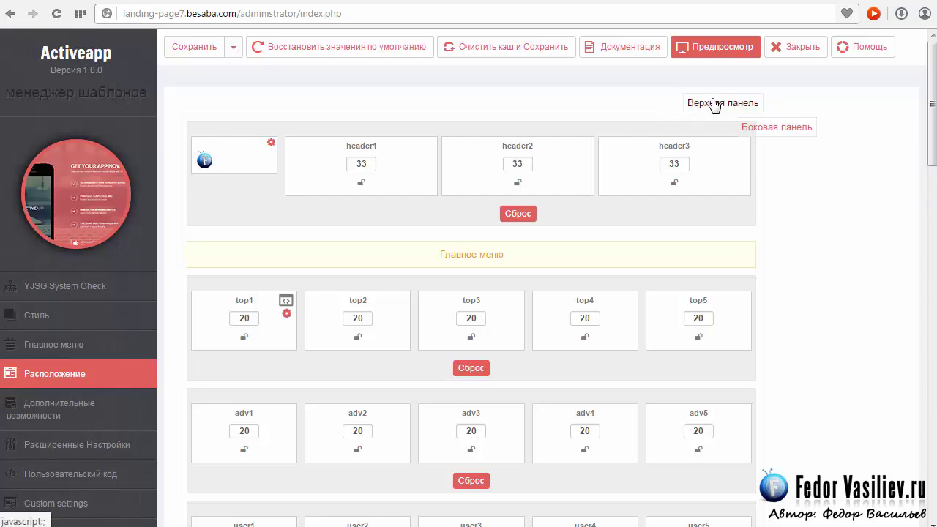
pyautogui.scroll(-15, 928, 134)
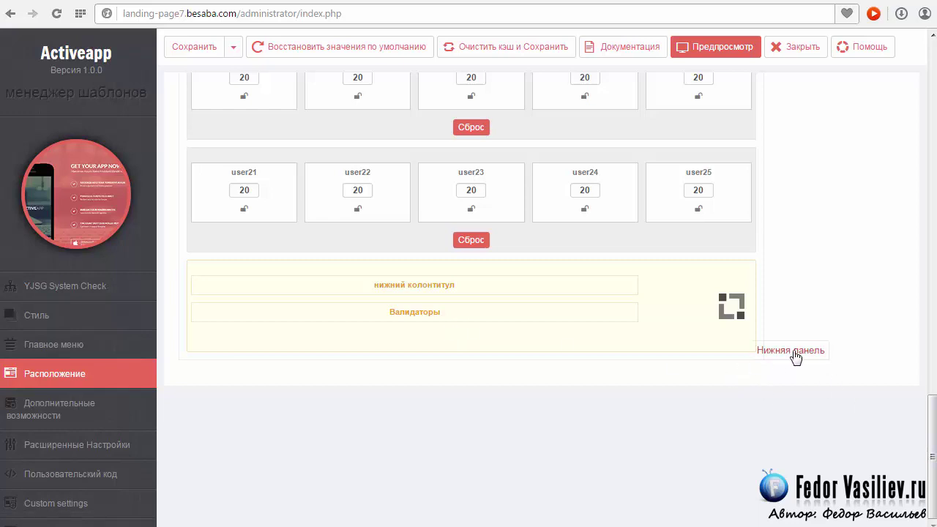
pyautogui.click(792, 351)
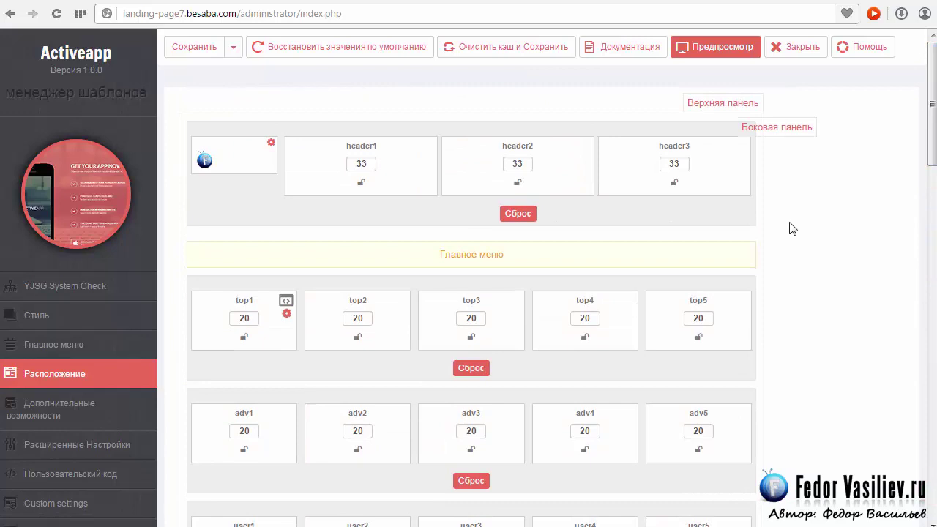
pyautogui.click(703, 106)
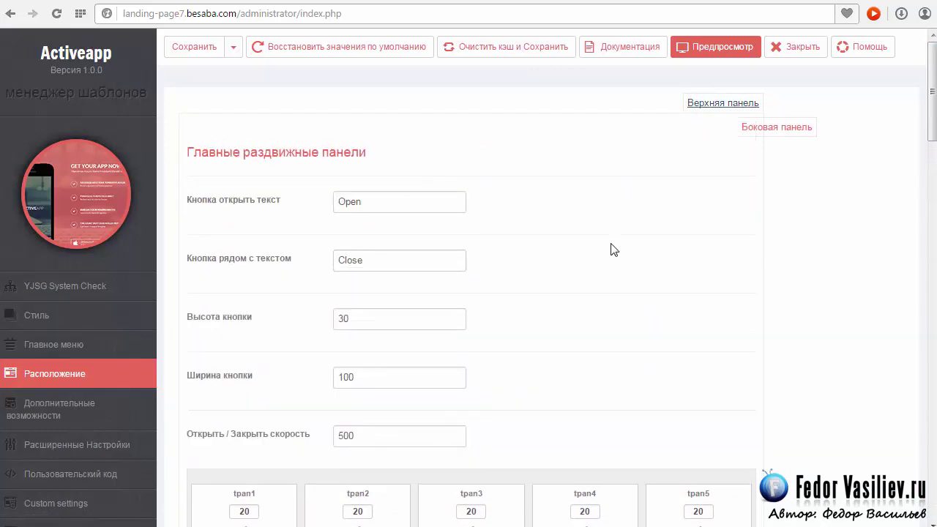
pyautogui.scroll(-1, 612, 249)
pyautogui.scroll(1, 612, 249)
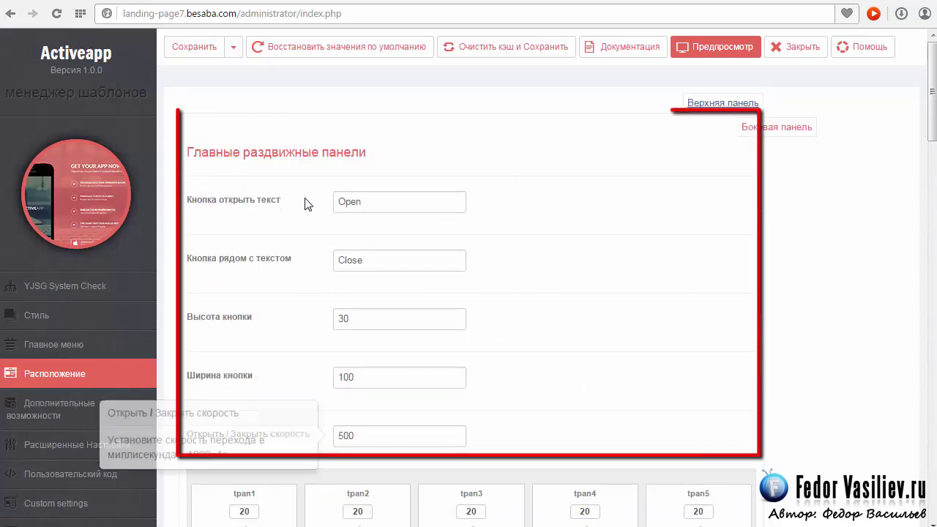
# Examine the tpan1 to tpan5 positions of the sliding panel and the module chrome options offered for tpan1 and tpan2
pyautogui.scroll(-3, 480, 183)
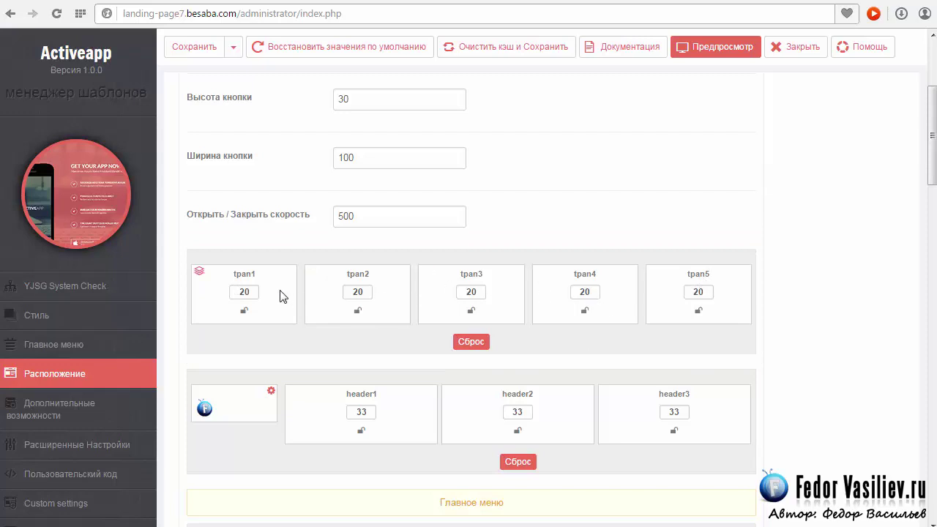
pyautogui.doubleClick(365, 291)
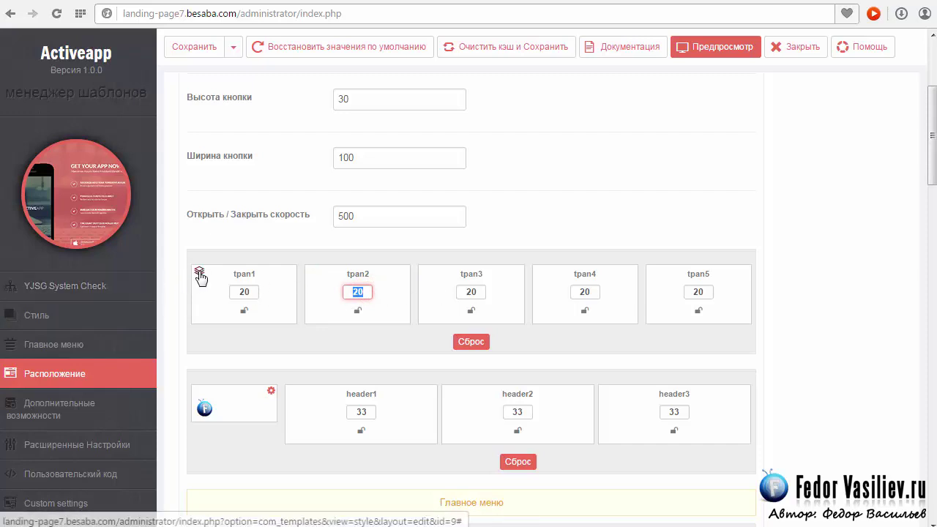
pyautogui.click(199, 273)
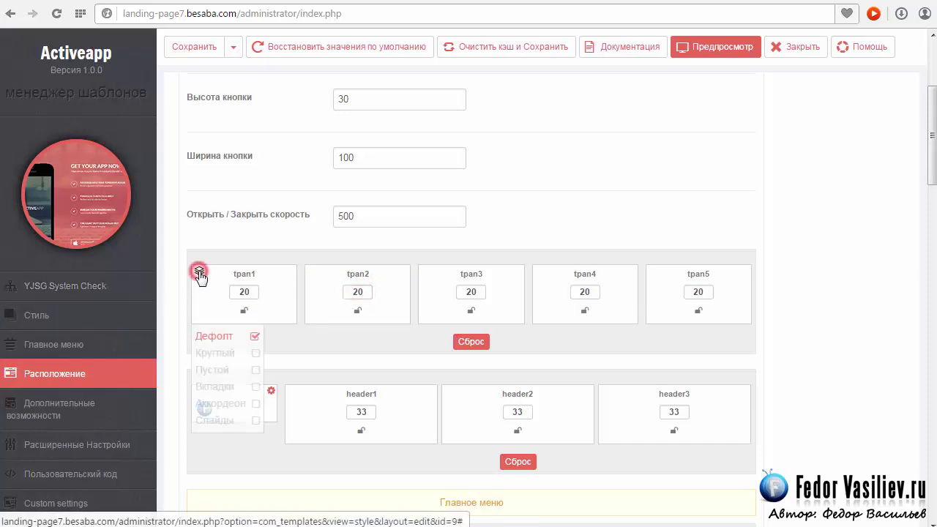
pyautogui.click(313, 275)
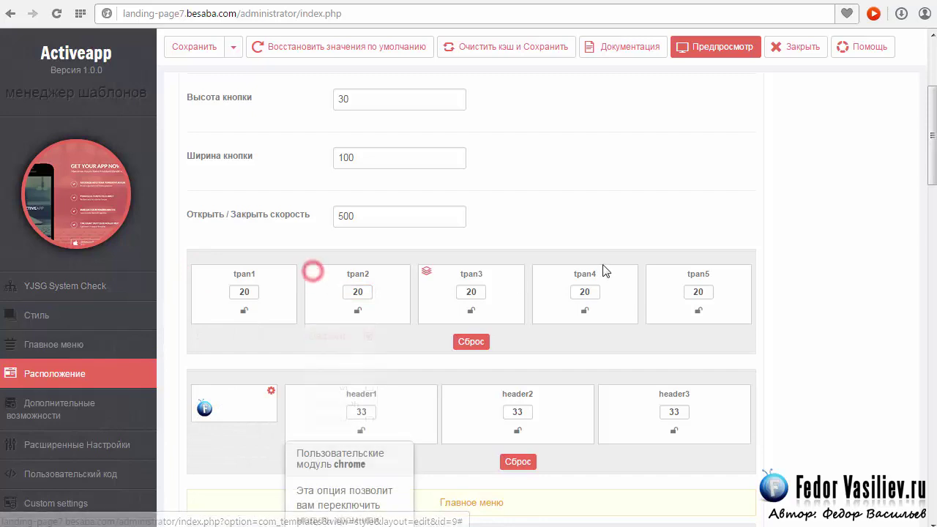
pyautogui.scroll(2, 602, 268)
pyautogui.scroll(1, 602, 268)
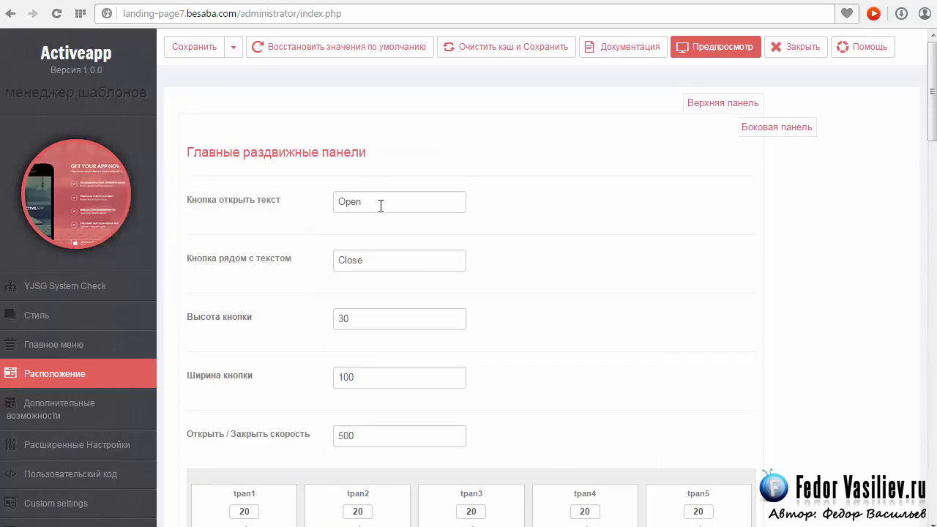
# Set the sliding panel's open button text to Открыть and its close button text to Закрыть
pyautogui.moveTo(380, 202); pyautogui.dragTo(276, 202)
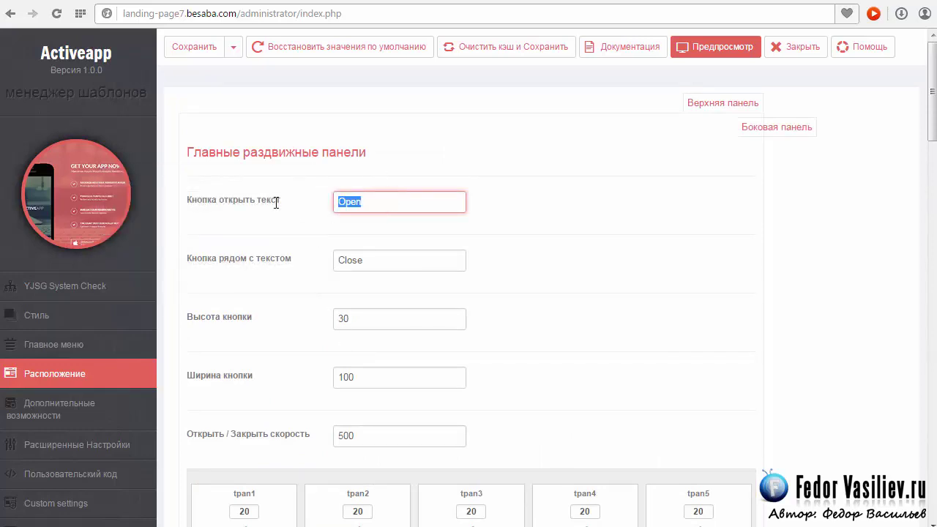
pyautogui.click(370, 203)
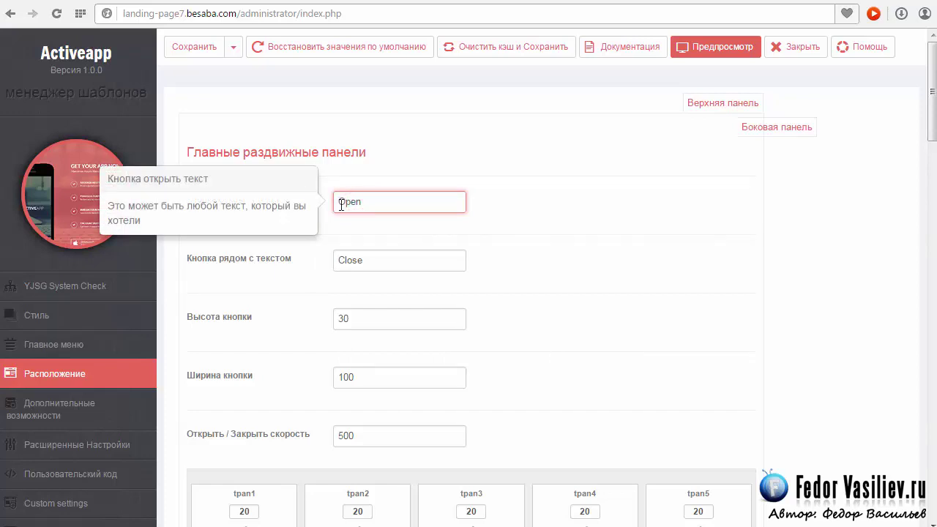
pyautogui.click(382, 199)
pyautogui.doubleClick(383, 204)
pyautogui.write('Открыть')
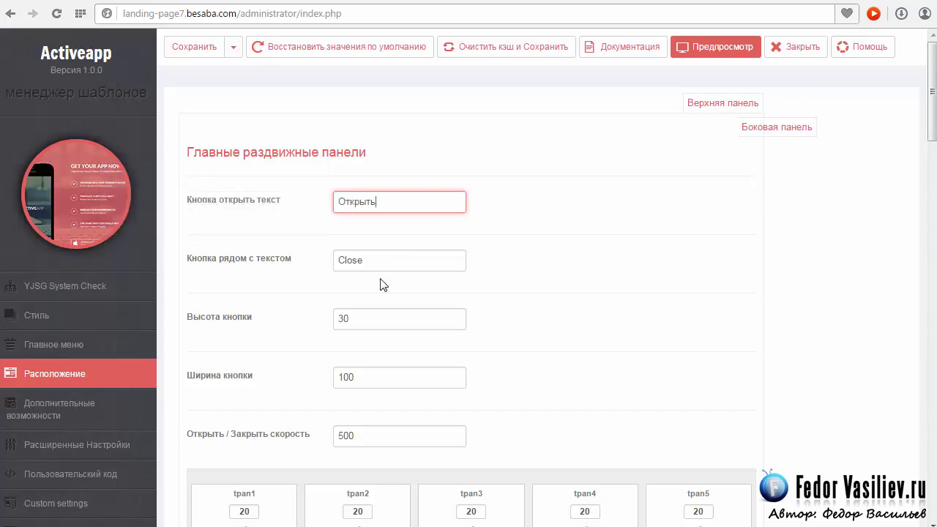
pyautogui.doubleClick(378, 260)
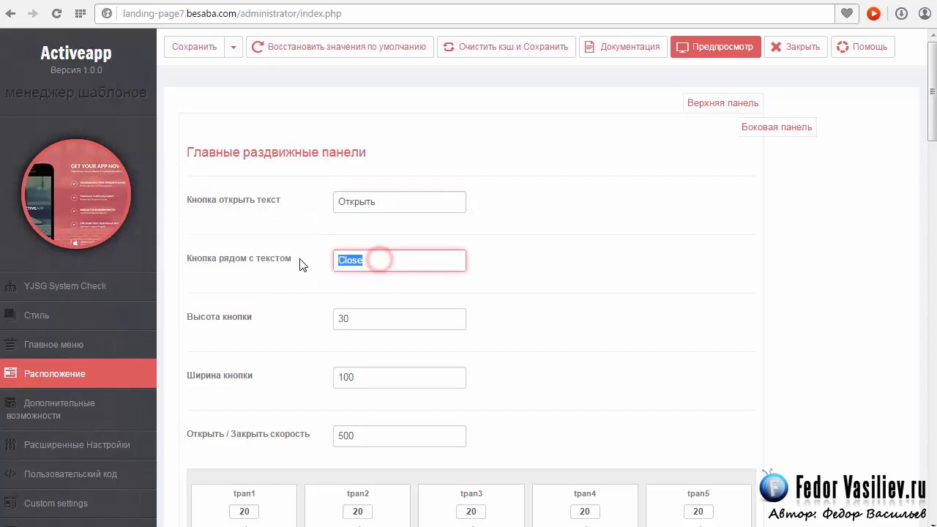
pyautogui.write('Закрыть')
pyautogui.click(401, 260)
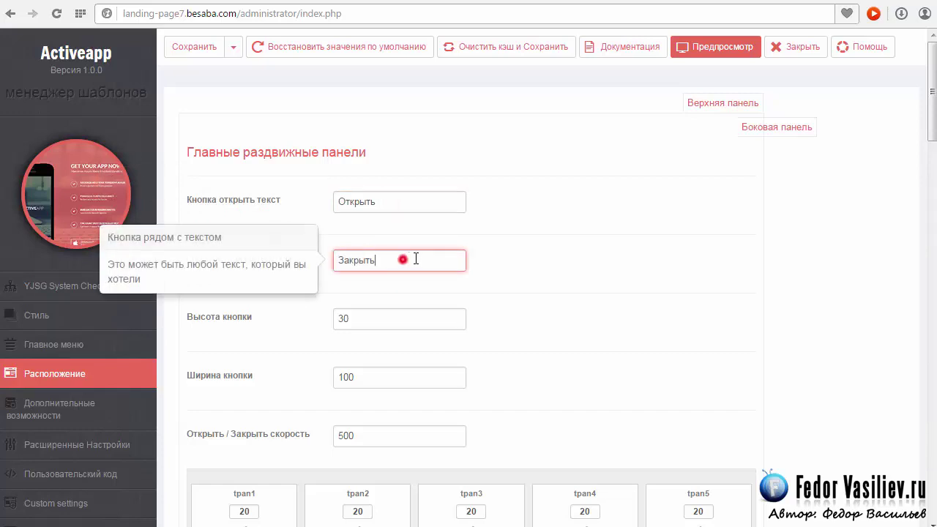
# Review the button size and speed settings of the sliding panel, and save and close the Activeapp template style
pyautogui.scroll(-1, 609, 253)
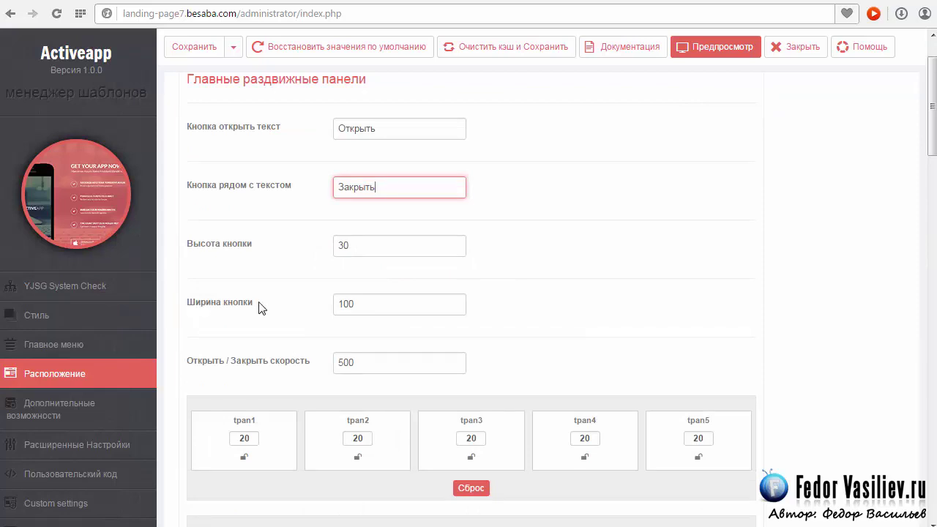
pyautogui.click(370, 360)
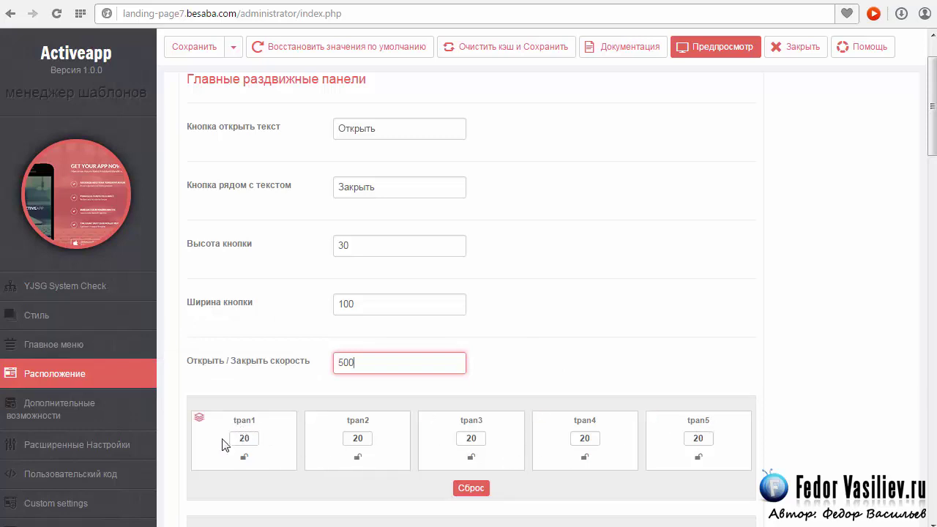
pyautogui.scroll(1, 594, 395)
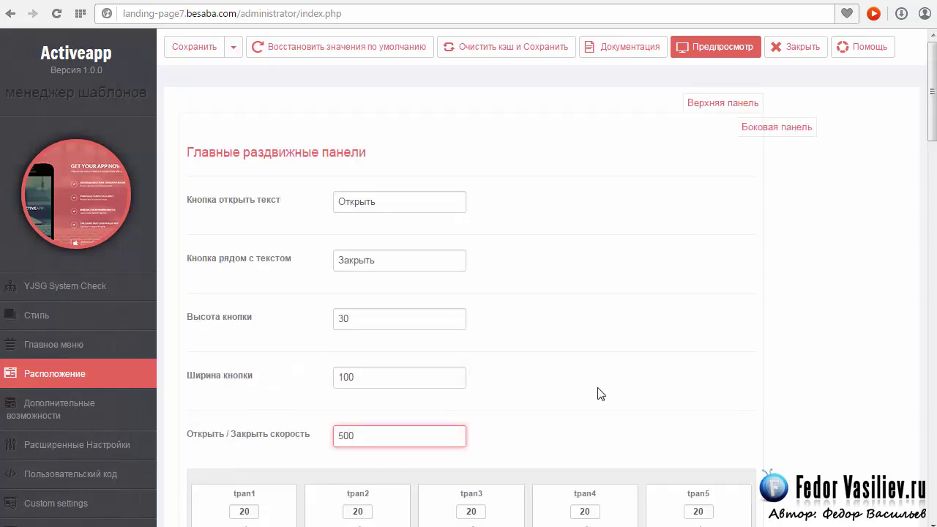
pyautogui.click(180, 47)
pyautogui.click(233, 46)
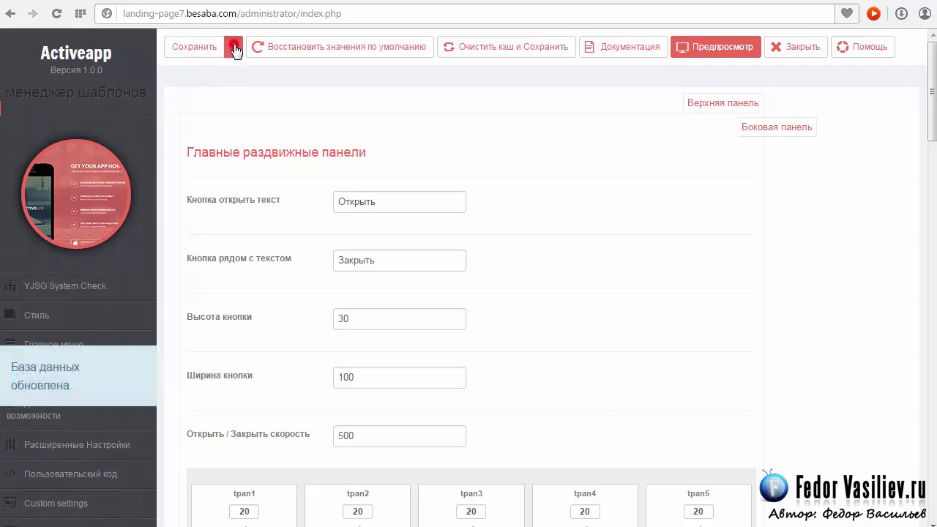
pyautogui.click(212, 75)
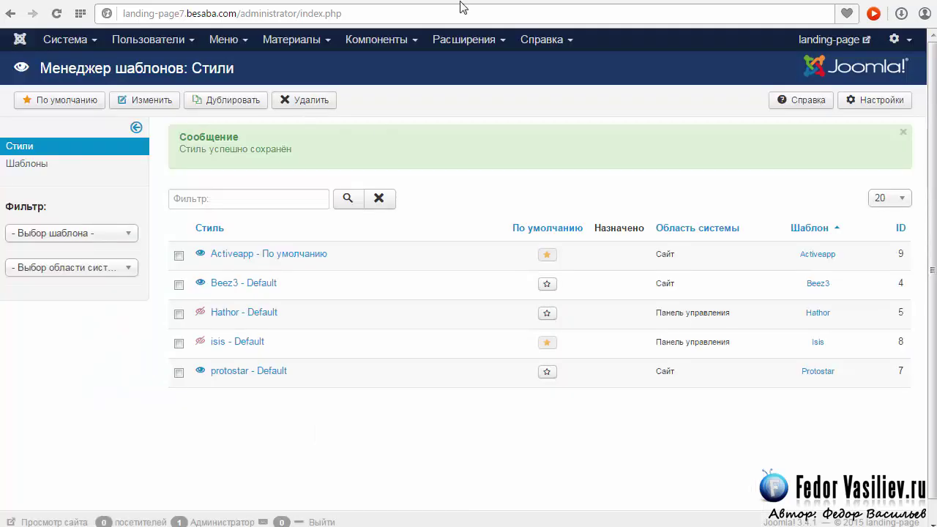
# Reload the site's Главная page and look through it for the sliding top panel
pyautogui.click(463, 1)
pyautogui.click(56, 14)
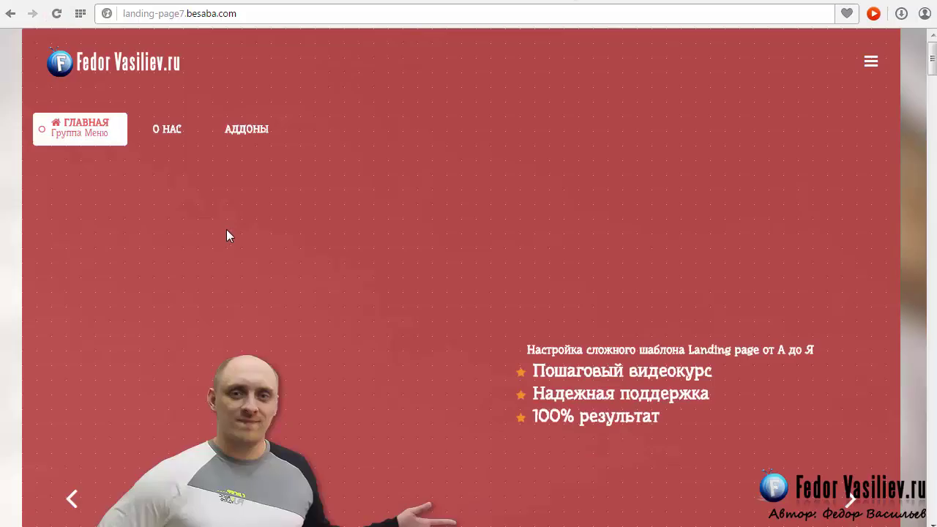
pyautogui.scroll(-8, 495, 251)
pyautogui.scroll(8, 495, 257)
# Return to the Joomla administration and create a new HTML-код module from the module manager
pyautogui.click(483, 2)
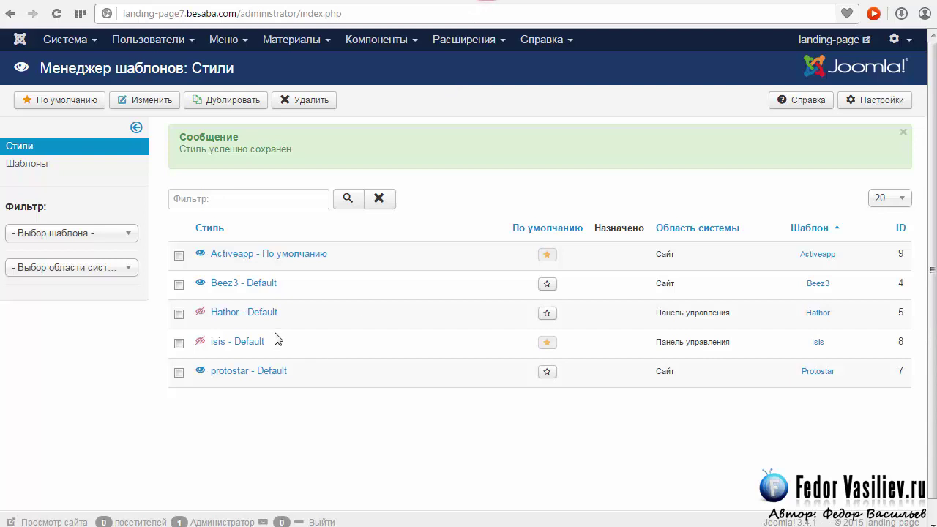
pyautogui.click(445, 40)
pyautogui.click(475, 96)
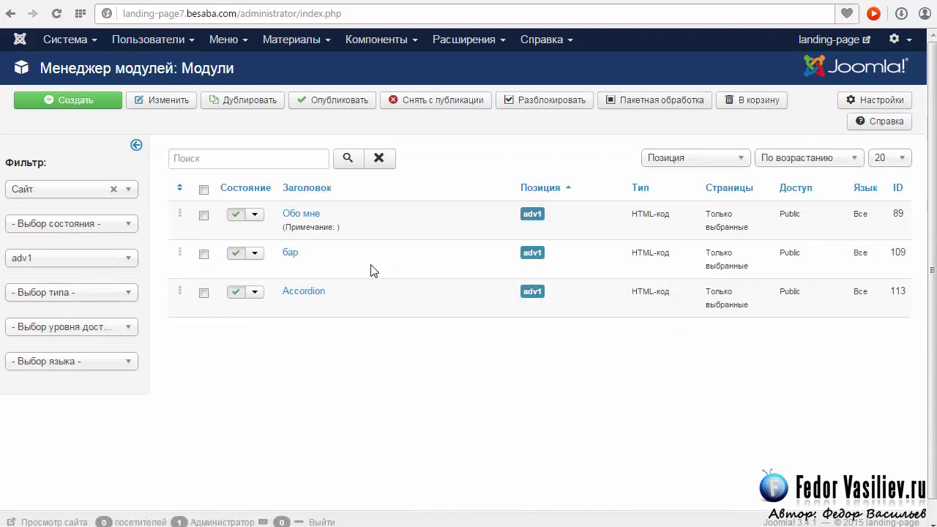
pyautogui.click(62, 105)
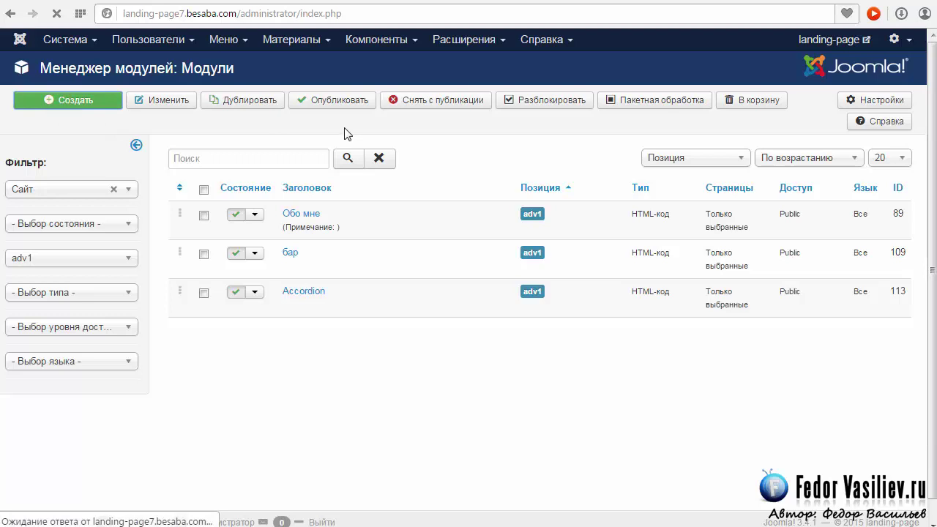
pyautogui.click(29, 200)
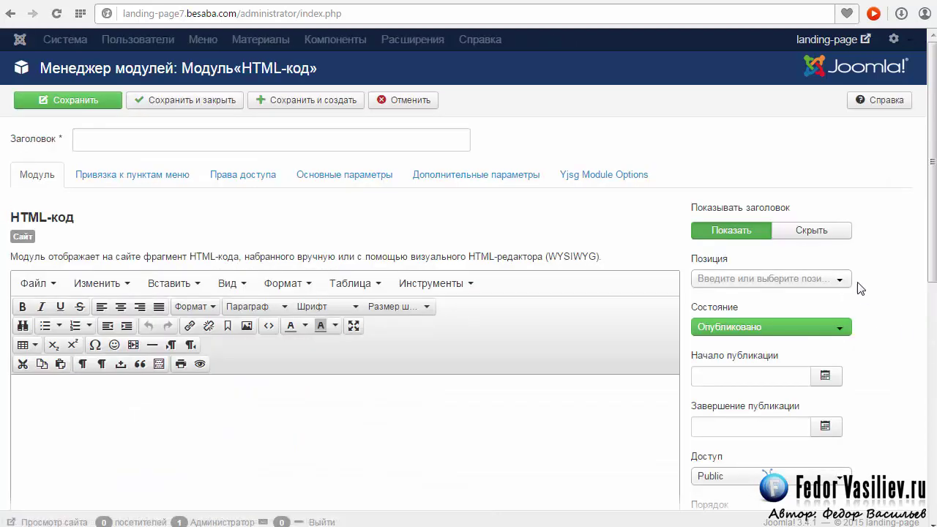
# Assign the new module to position tpan1 with its heading hidden, and title it верхняя панель
pyautogui.click(840, 279)
pyautogui.moveTo(844, 330); pyautogui.dragTo(840, 373)
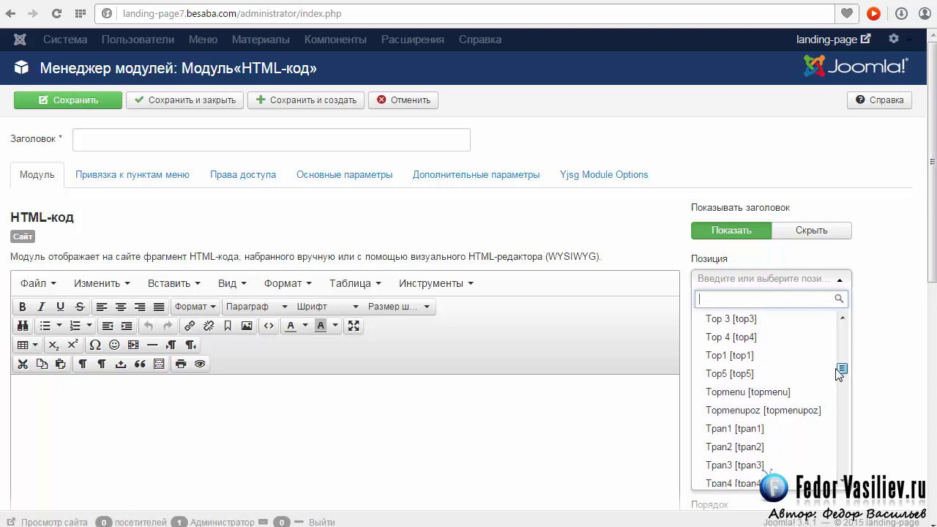
pyautogui.click(726, 429)
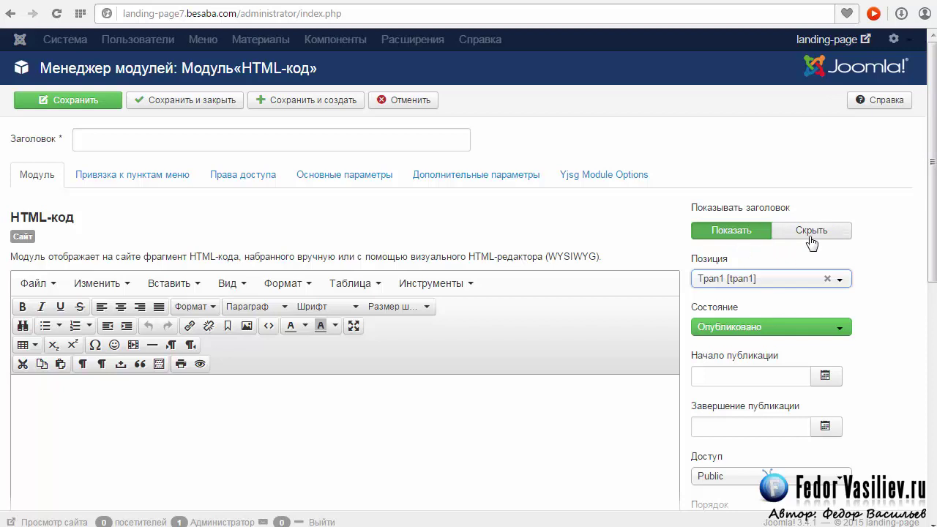
pyautogui.click(811, 232)
pyautogui.scroll(-1, 811, 234)
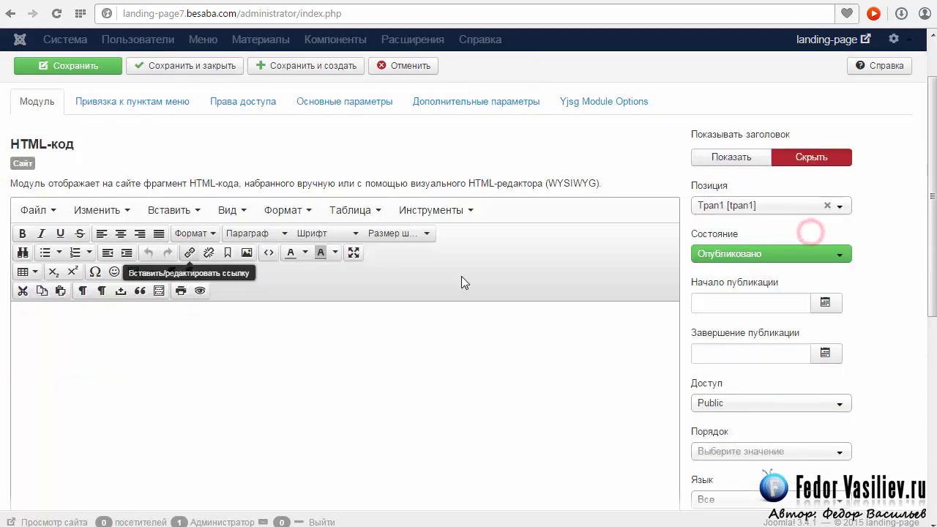
pyautogui.scroll(1, 931, 307)
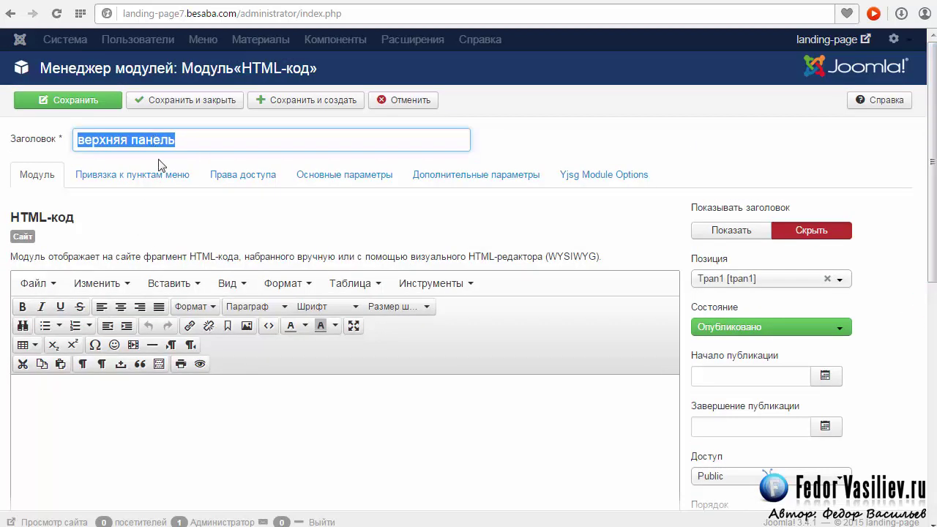
# Restrict the module's menu assignment to specified pages only, leaving just Аддоны selected
pyautogui.click(132, 179)
pyautogui.click(241, 211)
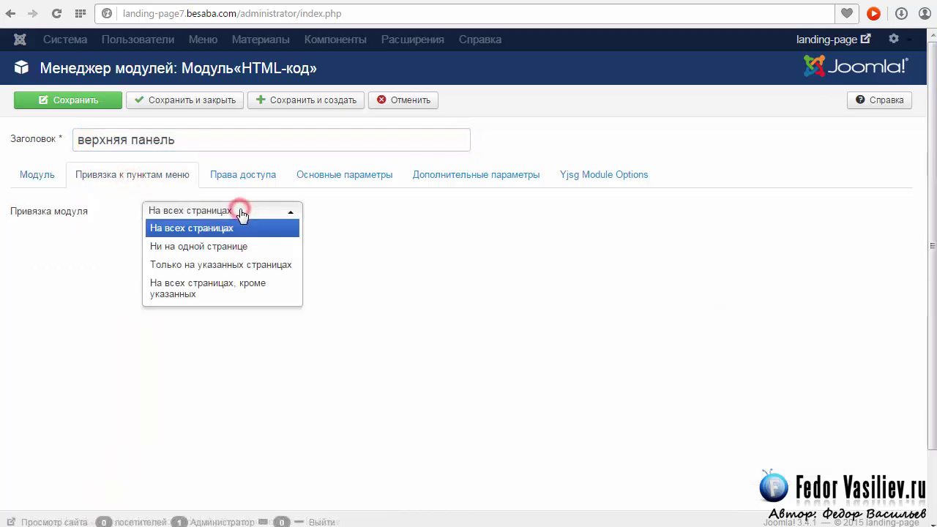
pyautogui.click(185, 268)
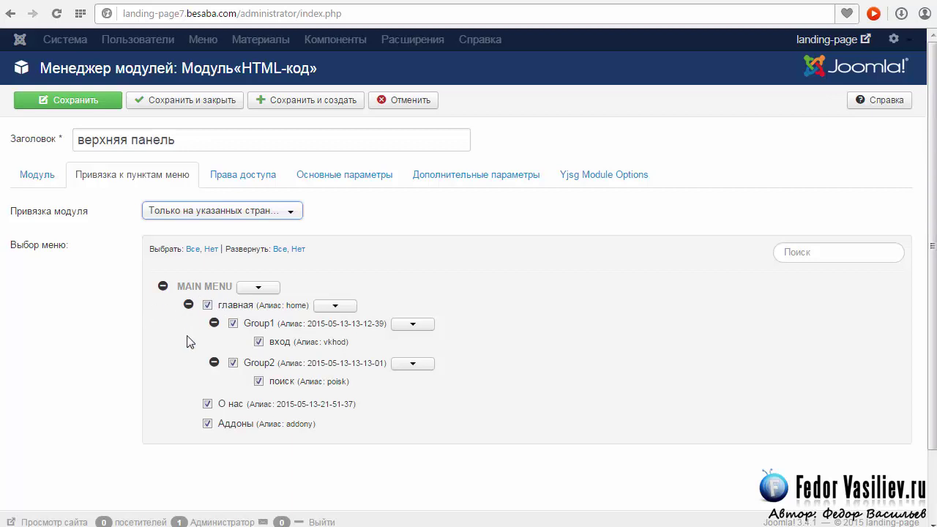
pyautogui.click(207, 404)
pyautogui.click(259, 381)
pyautogui.click(232, 362)
pyautogui.click(258, 342)
pyautogui.click(233, 323)
pyautogui.click(207, 305)
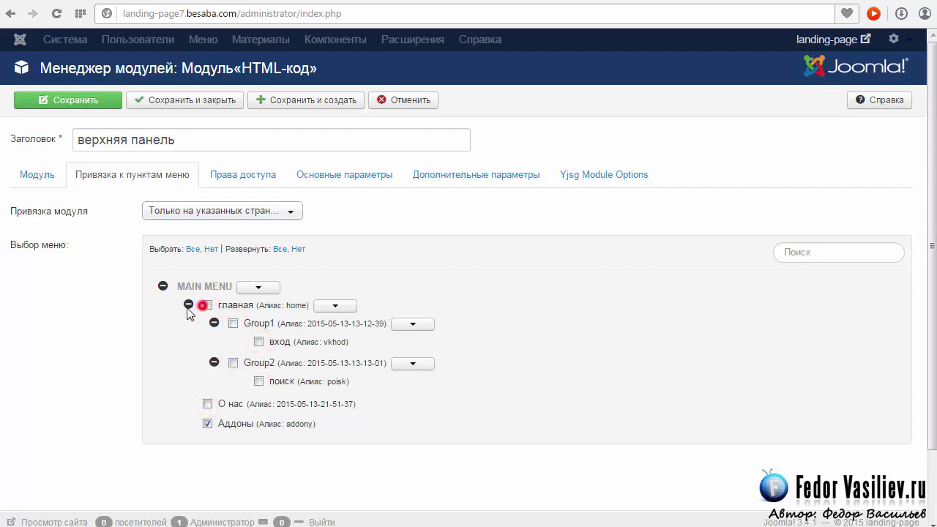
# Insert the image 1.png into the module's HTML content
pyautogui.click(335, 173)
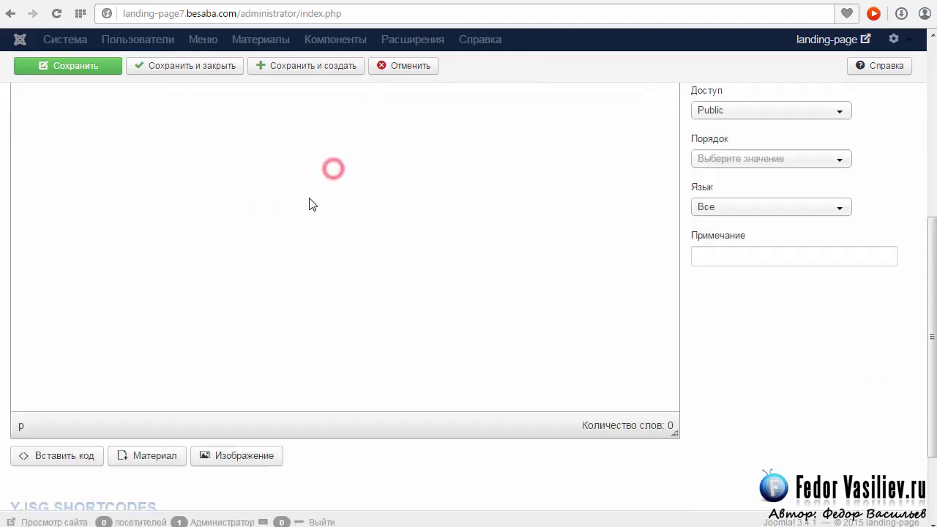
pyautogui.scroll(-1, 309, 204)
pyautogui.click(240, 382)
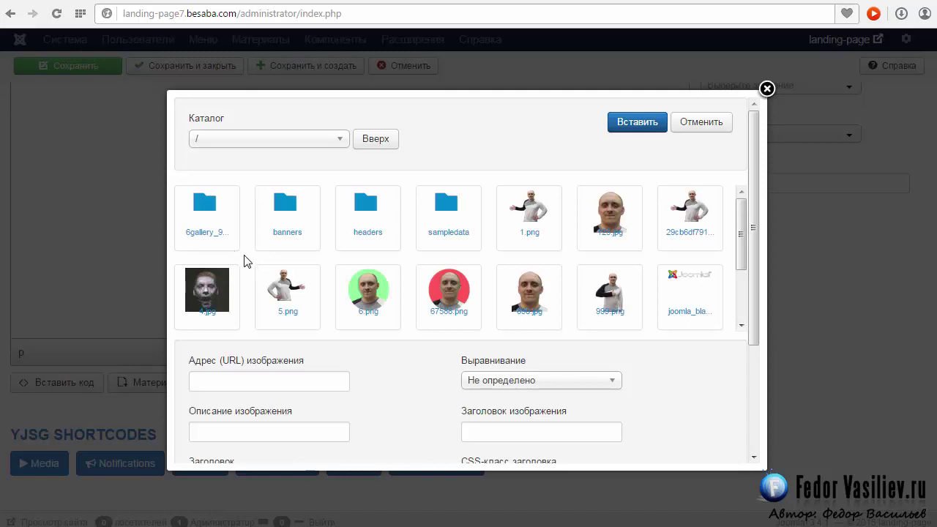
pyautogui.click(529, 212)
pyautogui.click(635, 122)
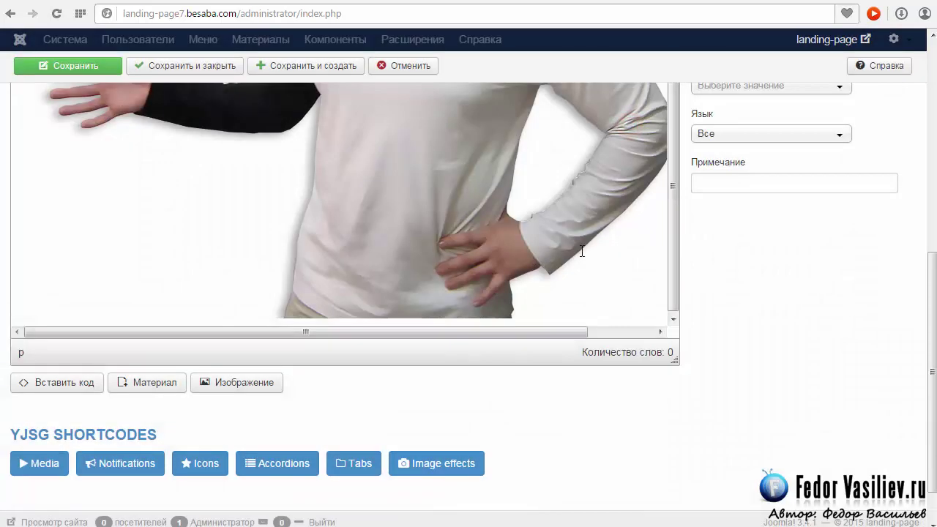
# Save the верхняя панель module with its inserted image
pyautogui.scroll(5, 574, 254)
pyautogui.scroll(10, 568, 254)
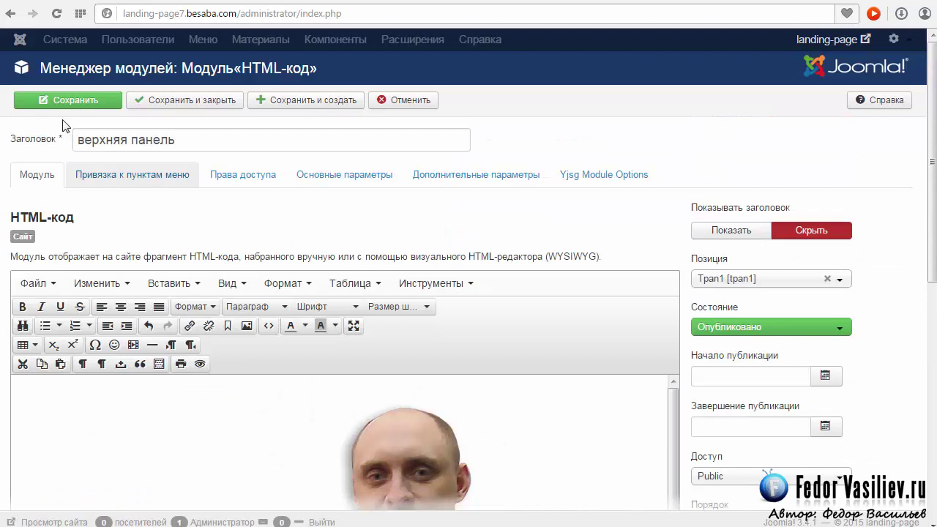
pyautogui.click(65, 104)
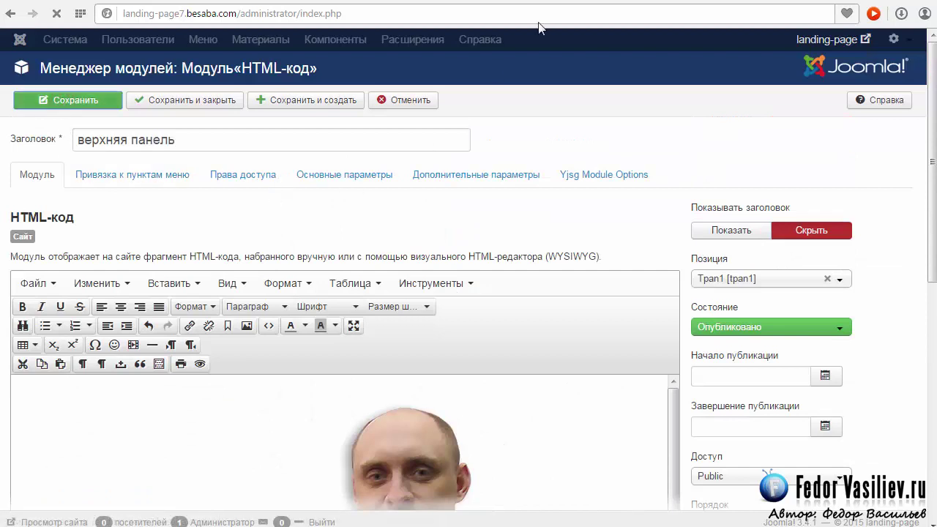
# Switch to the site's front end, reload it and go to the Аддоны page
pyautogui.click(564, 0)
pyautogui.click(56, 13)
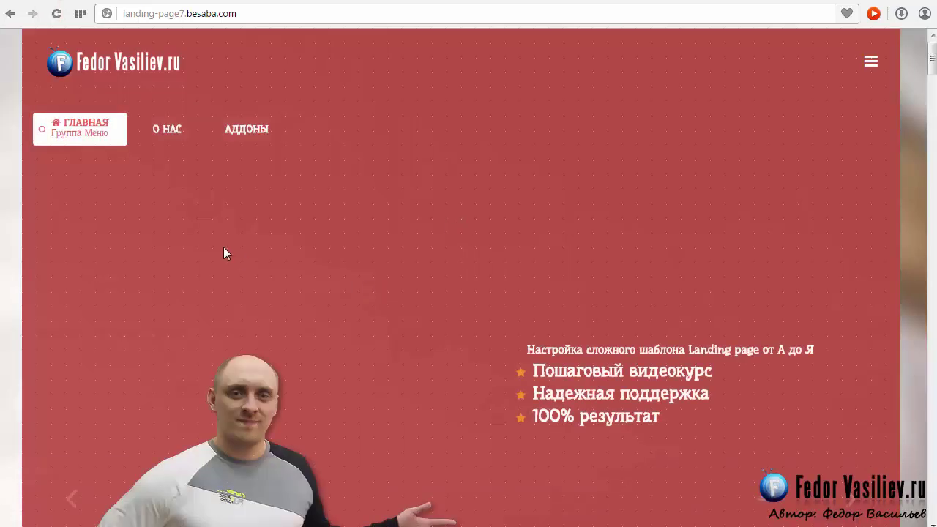
pyautogui.scroll(-5, 223, 253)
pyautogui.scroll(5, 223, 246)
pyautogui.click(249, 130)
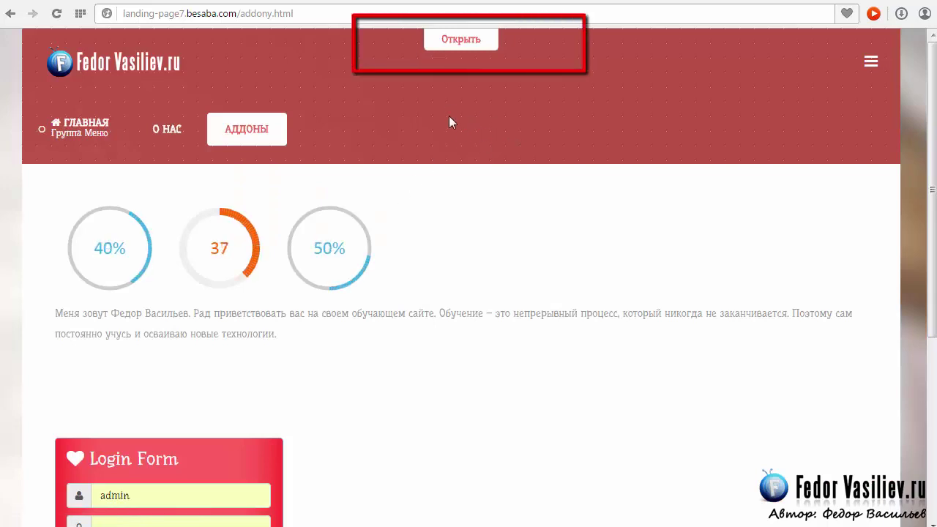
# Expand the sliding top panel on the Аддоны page, examine the image's full height, and collapse the panel
pyautogui.click(459, 44)
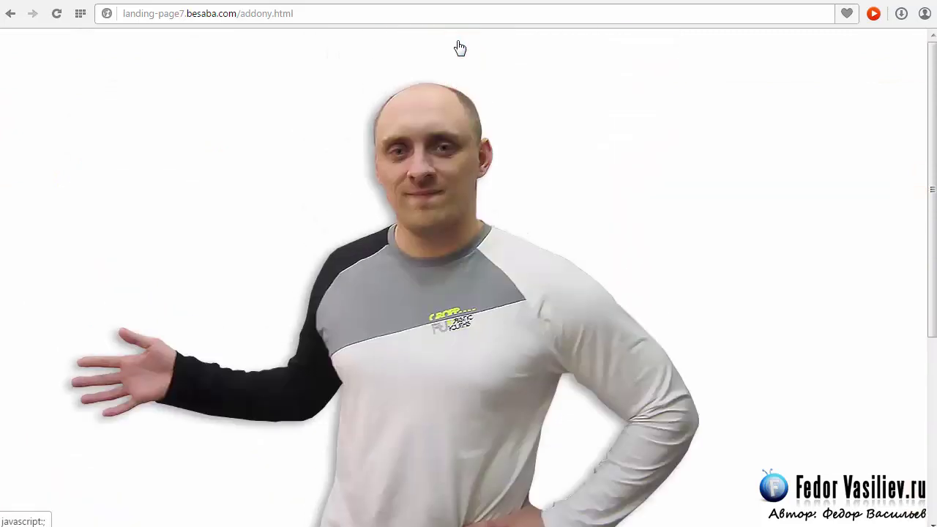
pyautogui.scroll(-3, 931, 148)
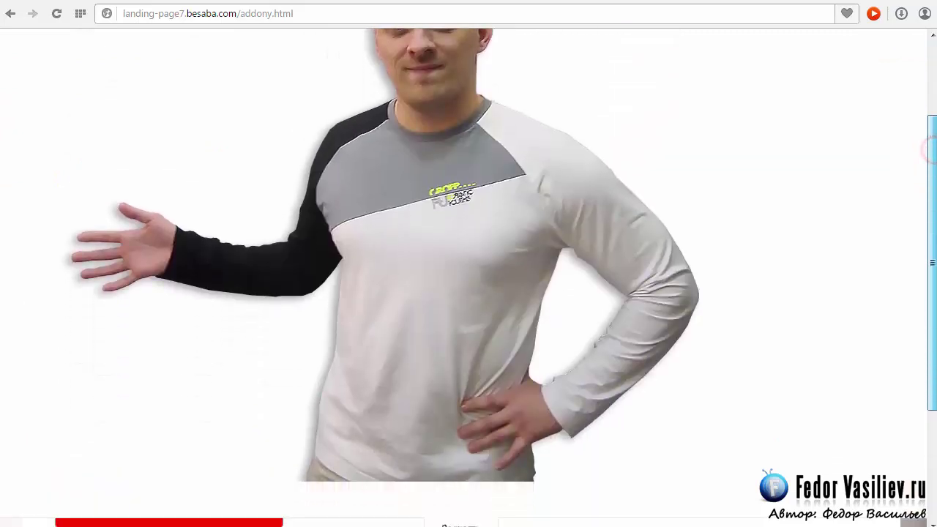
pyautogui.scroll(3, 268, 206)
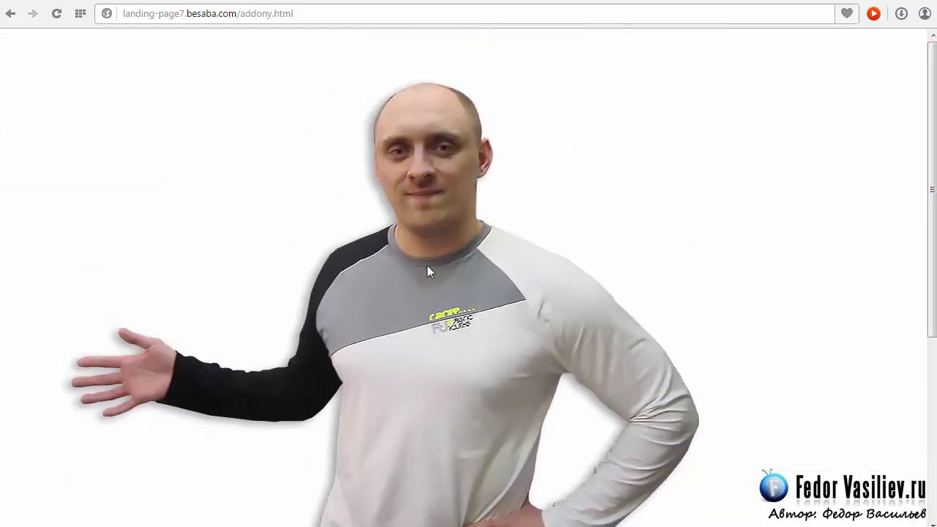
pyautogui.scroll(-3, 325, 296)
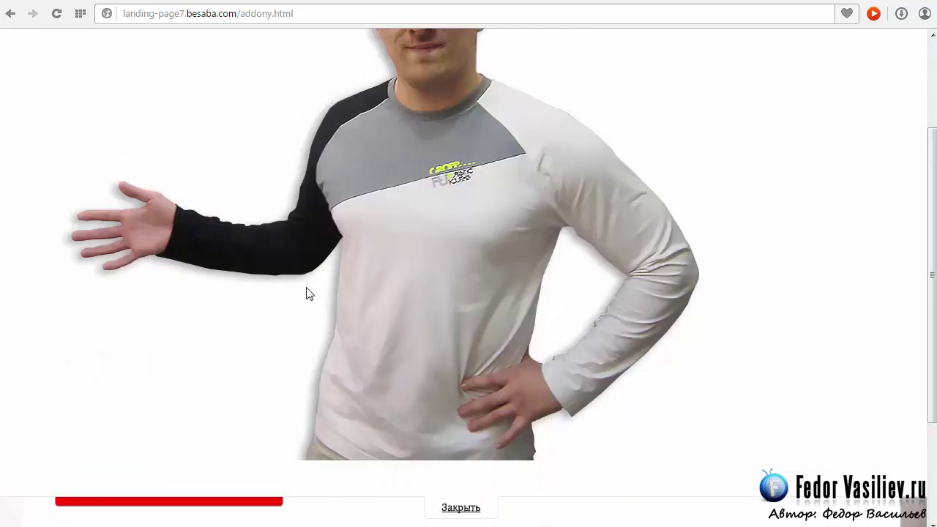
pyautogui.scroll(3, 307, 291)
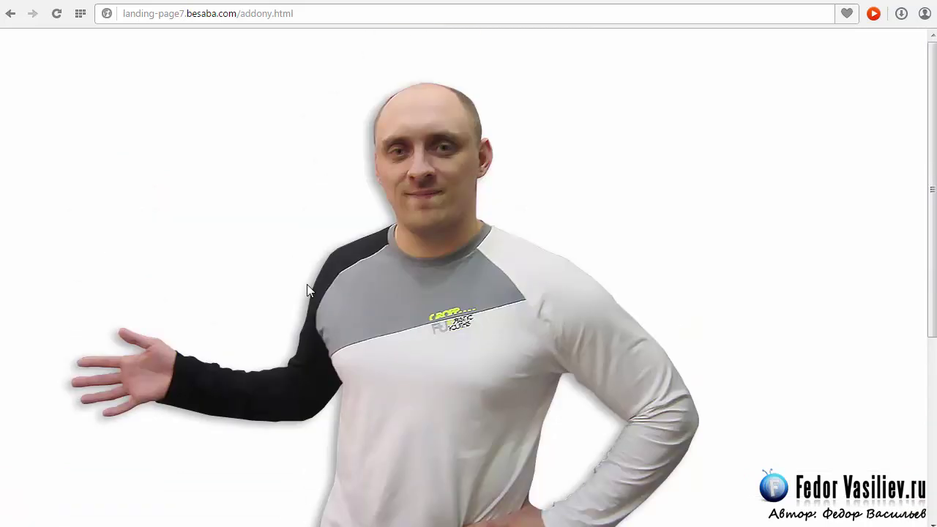
pyautogui.scroll(-3, 307, 291)
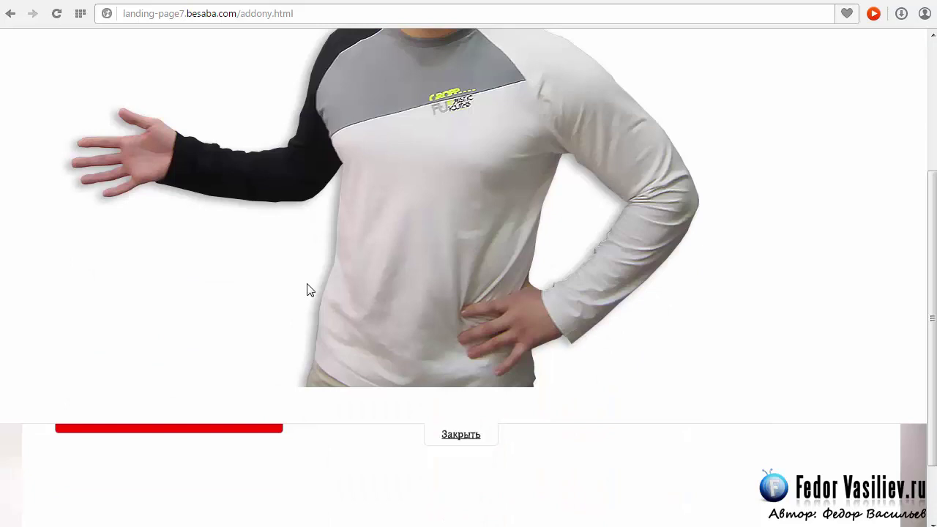
pyautogui.scroll(-3, 307, 290)
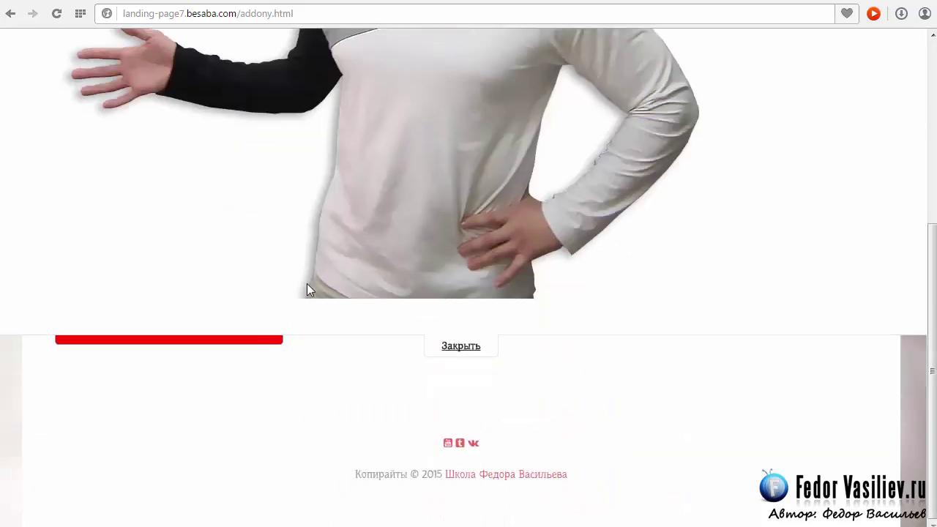
pyautogui.click(457, 356)
pyautogui.click(464, 350)
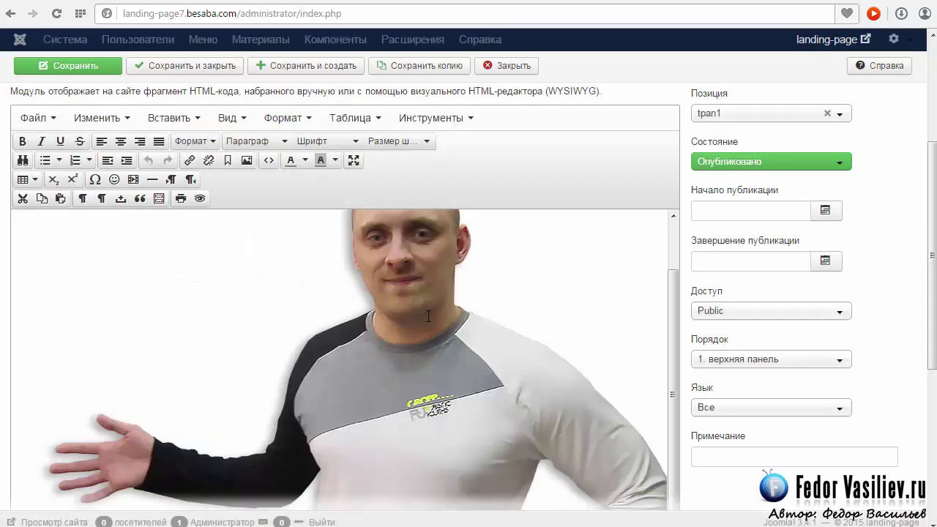
# Return to the module editor and shrink the image in its content proportionally to a small thumbnail
pyautogui.click(428, 316)
pyautogui.click(400, 368)
pyautogui.click(233, 321)
pyautogui.scroll(-1, 397, 332)
pyautogui.scroll(1, 263, 316)
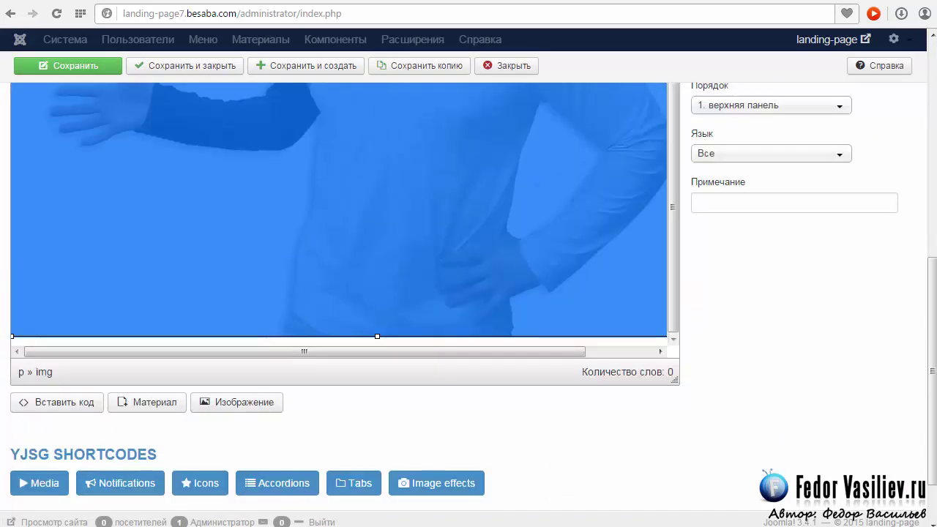
pyautogui.moveTo(12, 338); pyautogui.dragTo(320, 117)
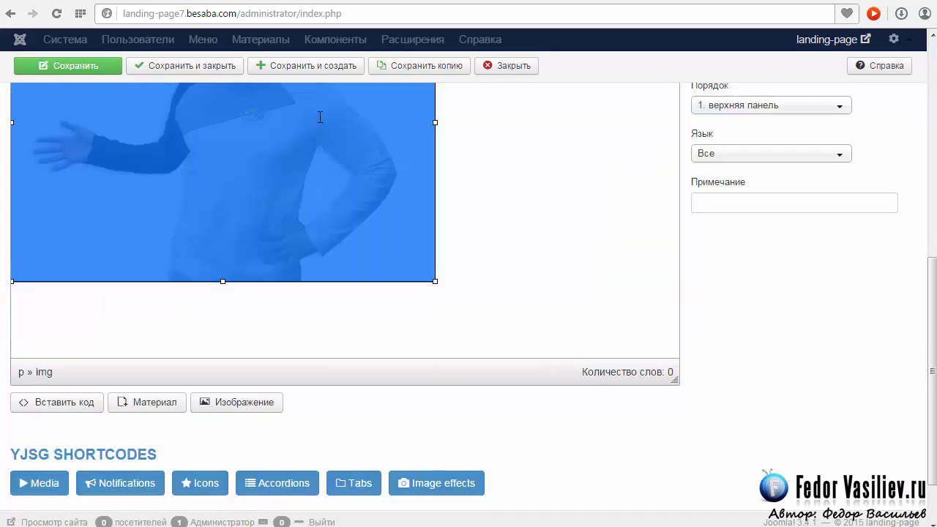
pyautogui.moveTo(433, 281); pyautogui.dragTo(193, 139)
# Center the resized image in the module's content and save the module
pyautogui.scroll(3, 432, 343)
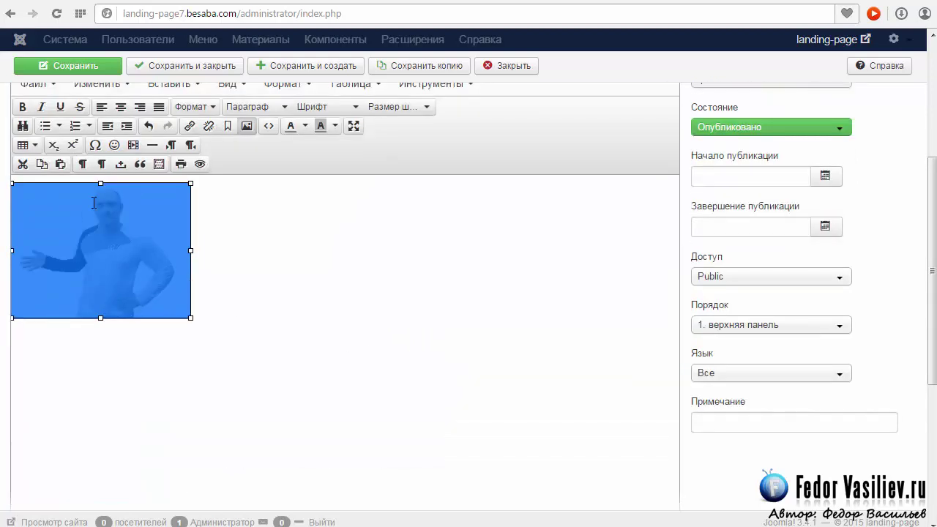
pyautogui.click(121, 106)
pyautogui.click(69, 65)
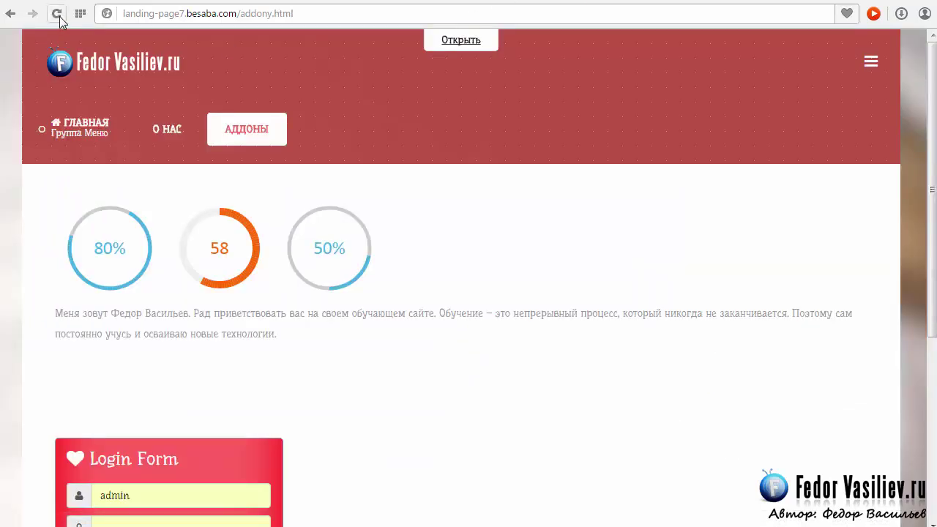
# Reload the Аддоны page on the site and expand and collapse the top panel to check the smaller centered image
pyautogui.click(57, 14)
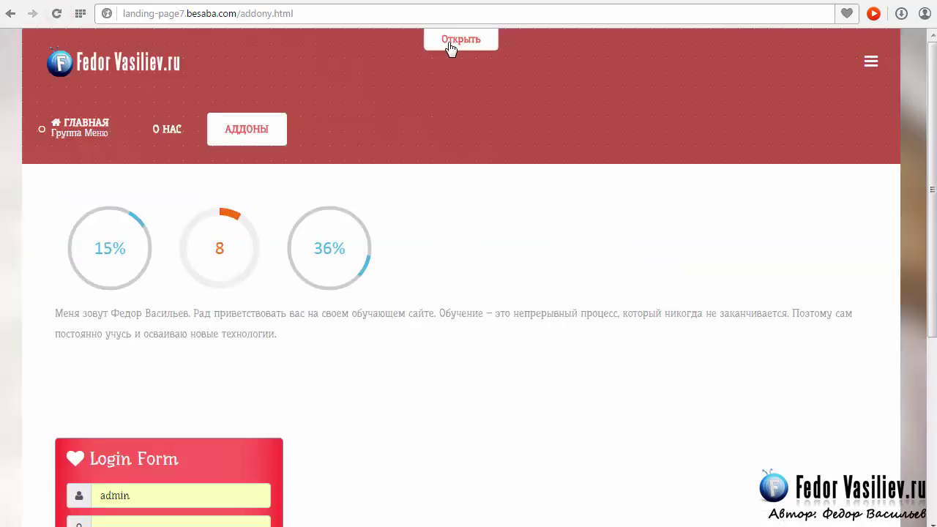
pyautogui.click(450, 48)
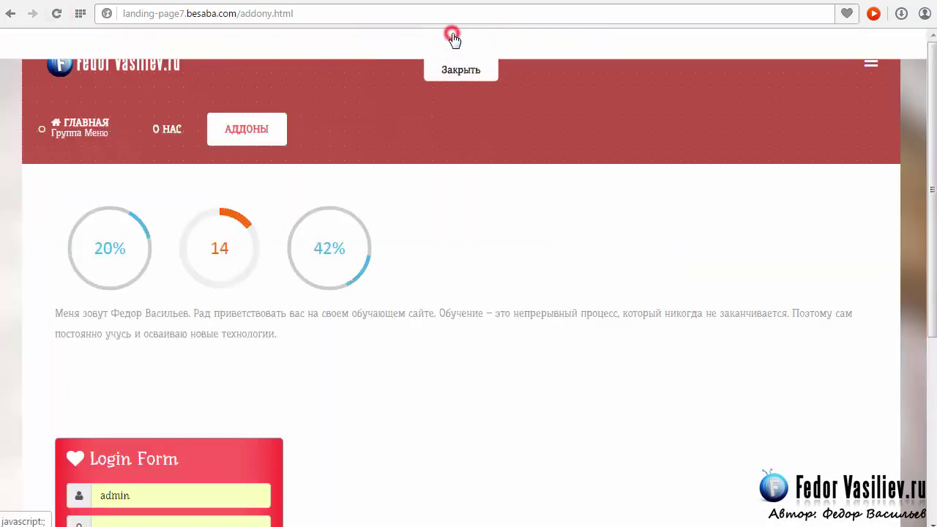
pyautogui.click(455, 249)
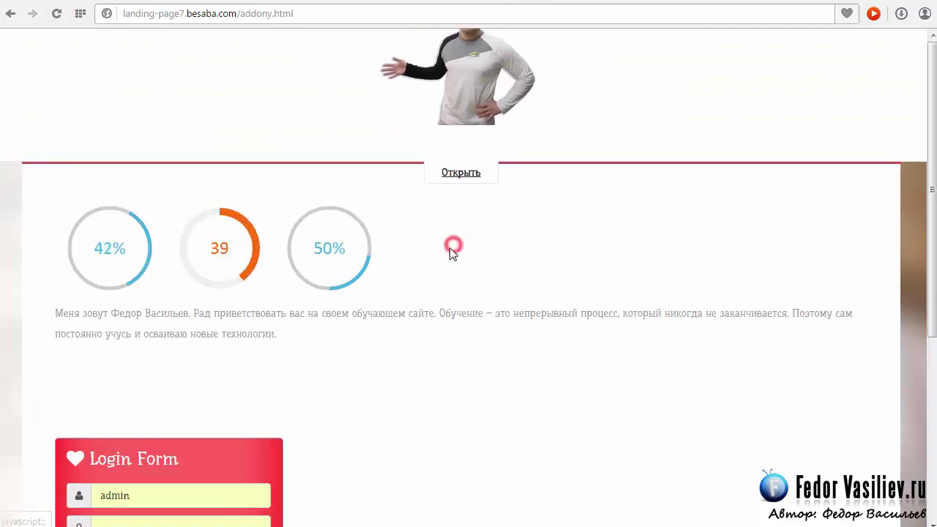
pyautogui.click(454, 44)
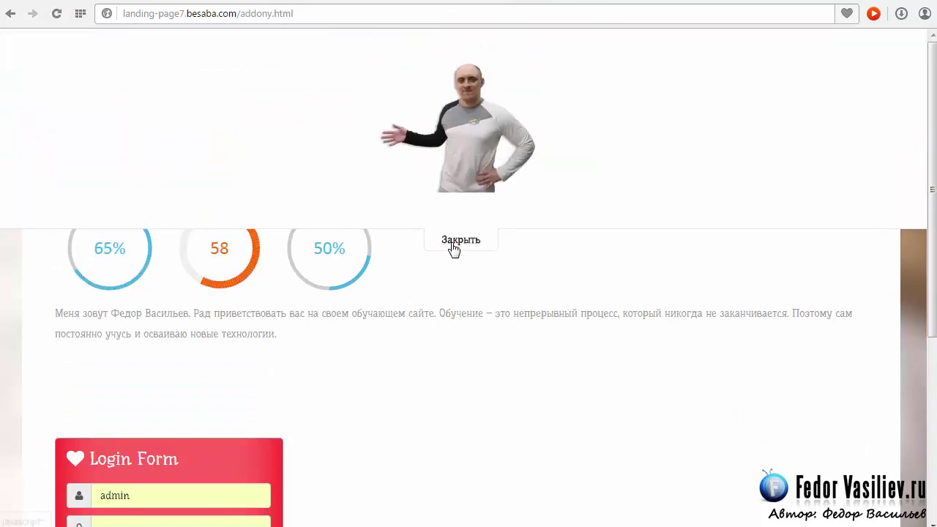
pyautogui.click(454, 242)
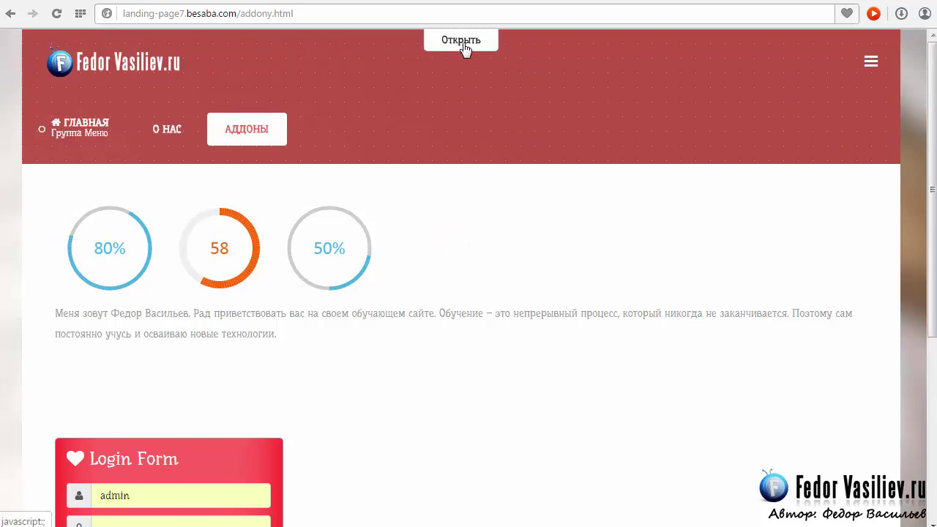
# Toggle the sliding top panel repeatedly to examine how it expands and collapses over the Аддоны page, leaving it collapsed
pyautogui.click(464, 45)
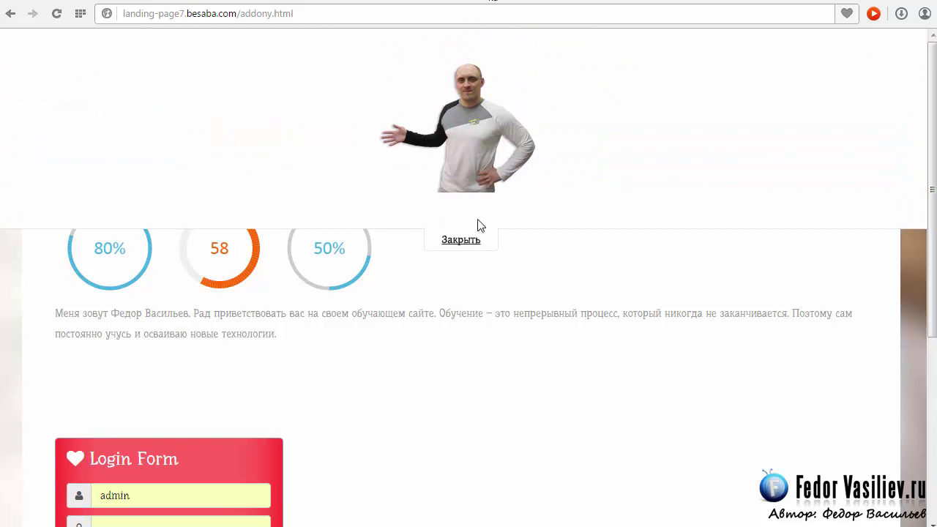
pyautogui.click(471, 247)
pyautogui.click(464, 45)
pyautogui.click(461, 247)
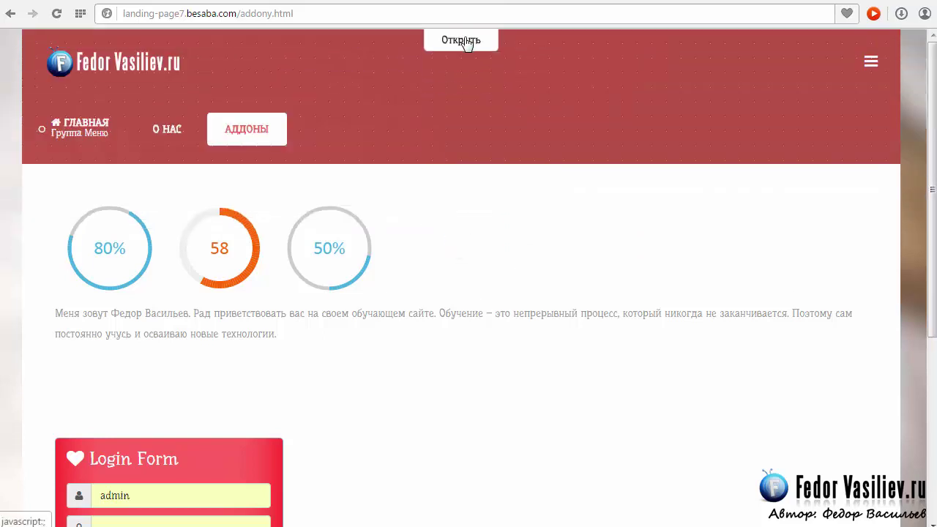
pyautogui.click(464, 42)
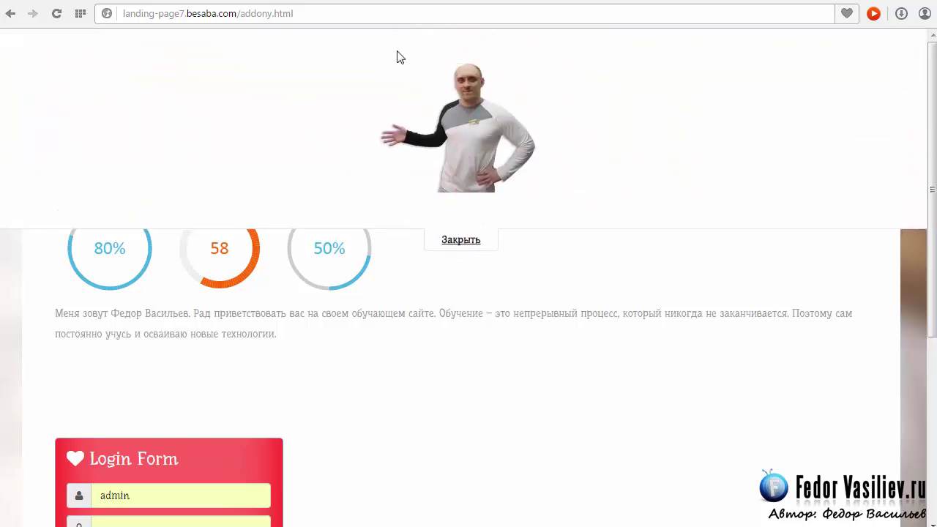
pyautogui.click(445, 238)
pyautogui.scroll(-2, 508, 130)
pyautogui.scroll(2, 513, 130)
pyautogui.click(464, 42)
pyautogui.click(459, 244)
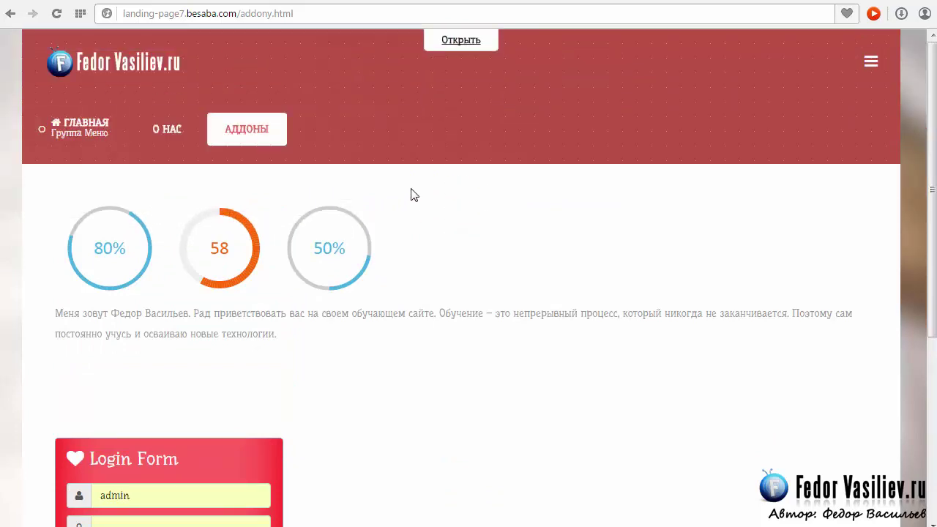
pyautogui.scroll(-4, 415, 194)
pyautogui.scroll(4, 415, 194)
pyautogui.click(453, 243)
pyautogui.click(464, 39)
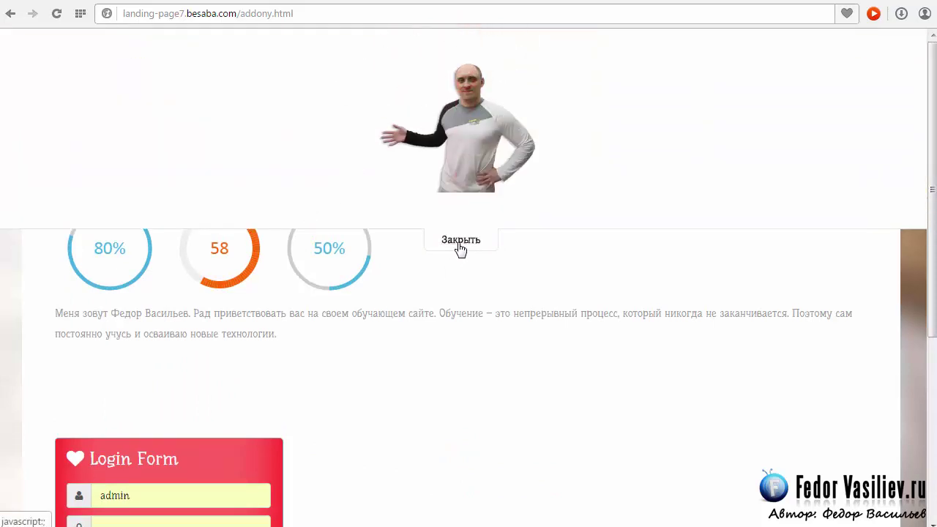
pyautogui.click(460, 245)
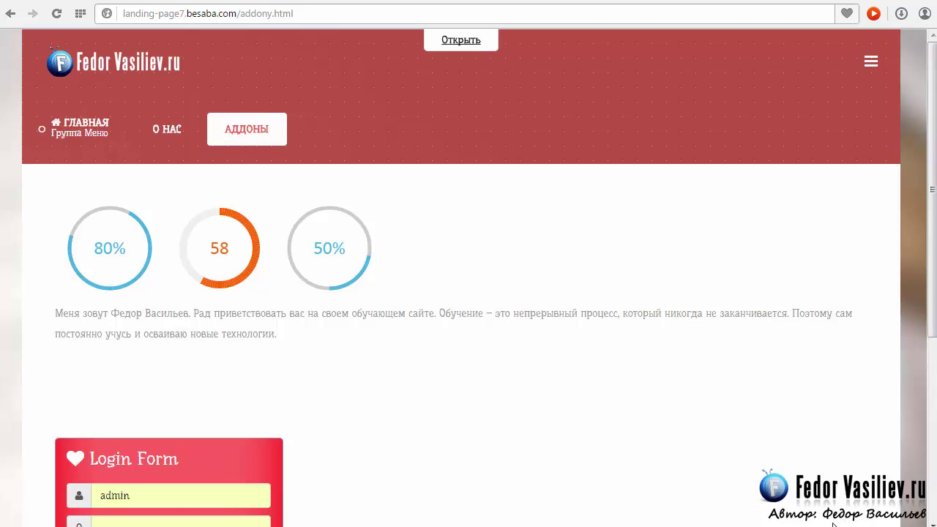
pyautogui.scroll(-2, 914, 220)
pyautogui.scroll(2, 906, 219)
pyautogui.scroll(-1, 934, 228)
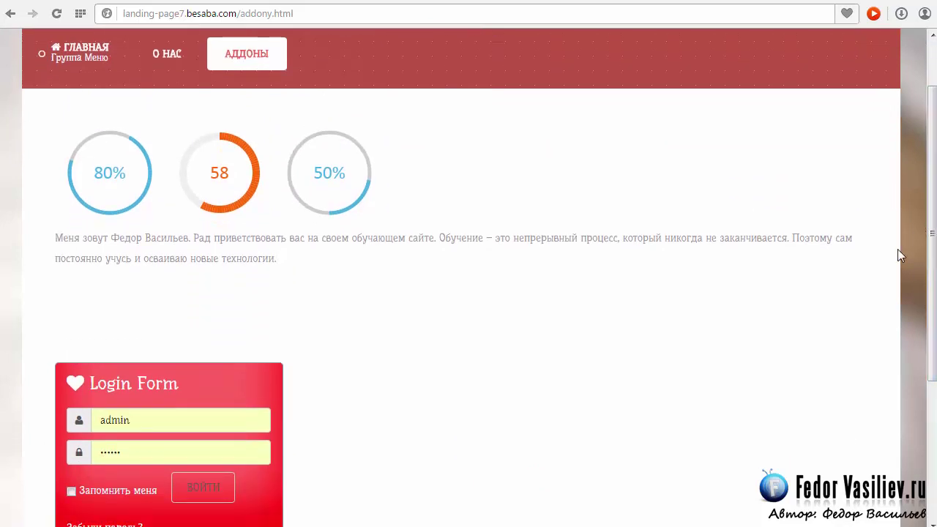
pyautogui.scroll(1, 920, 198)
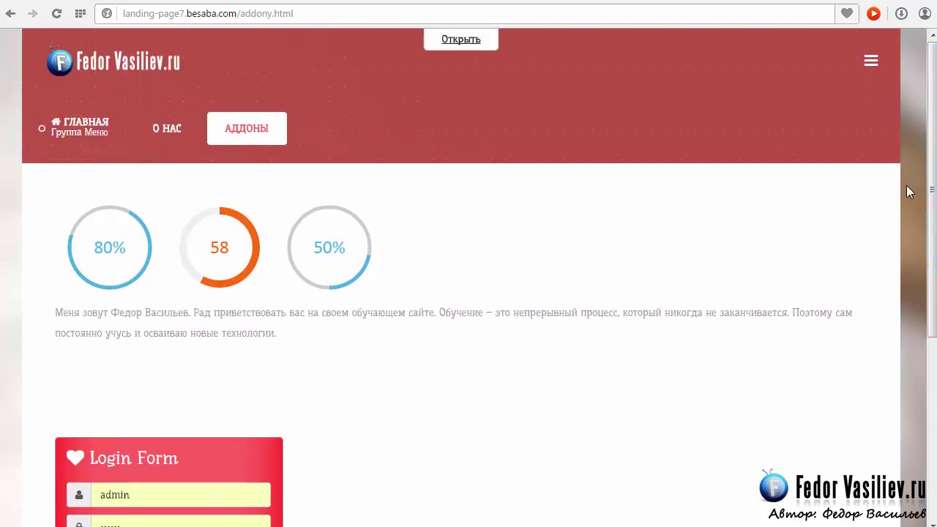